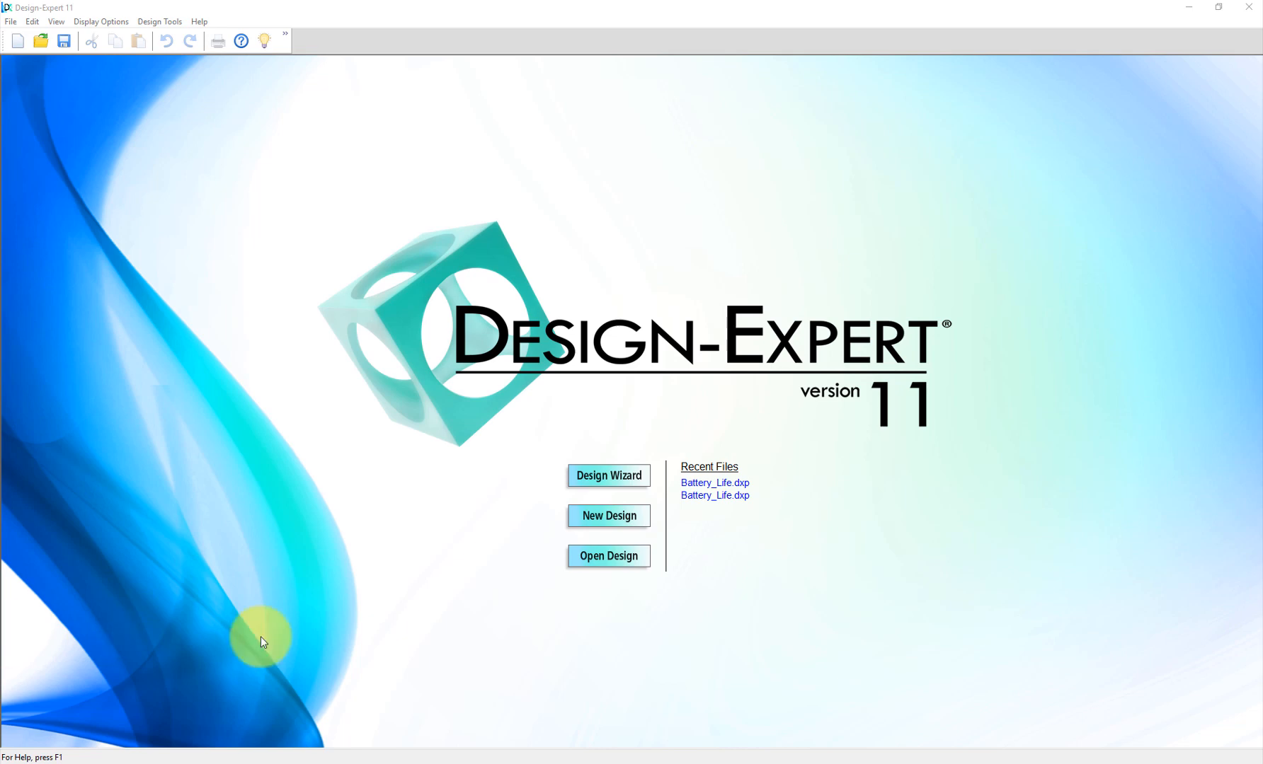
- Start a new randomized Multilevel Categoric factorial design with 2 categoric factors
left_click(599, 520)
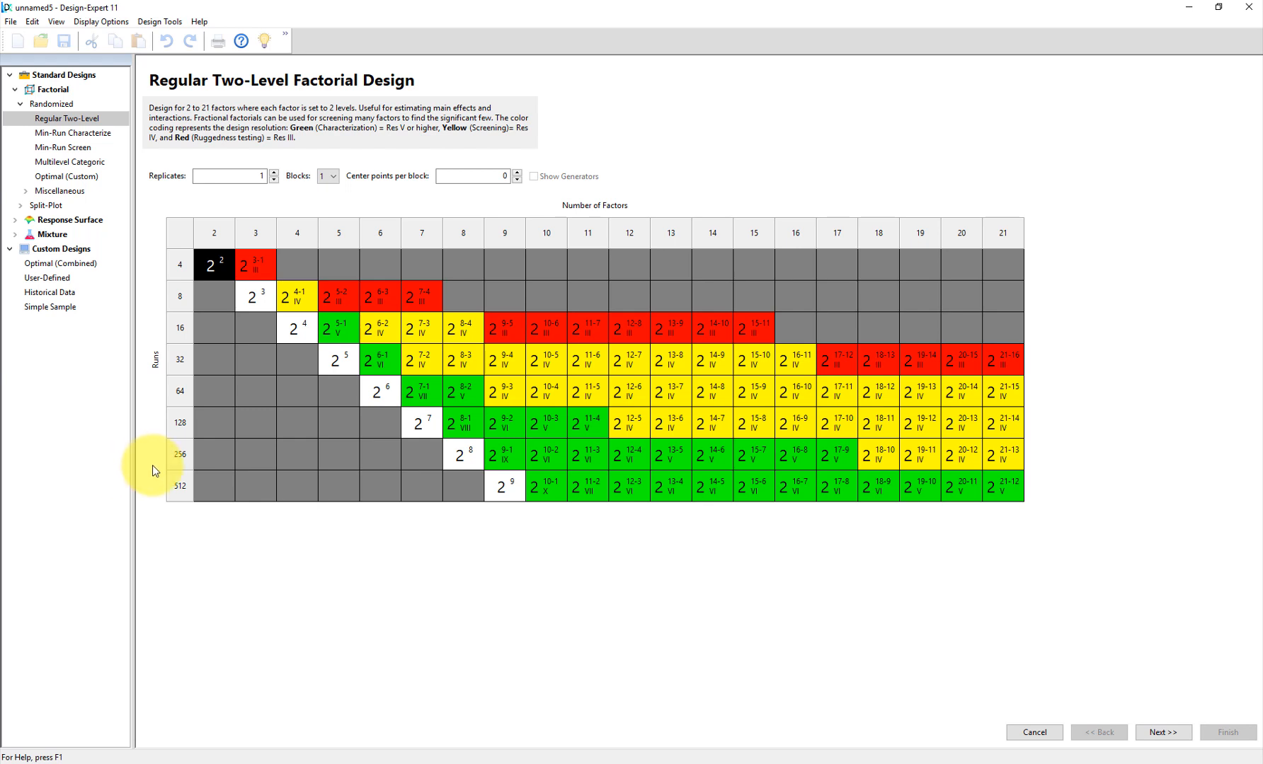
left_click(51, 163)
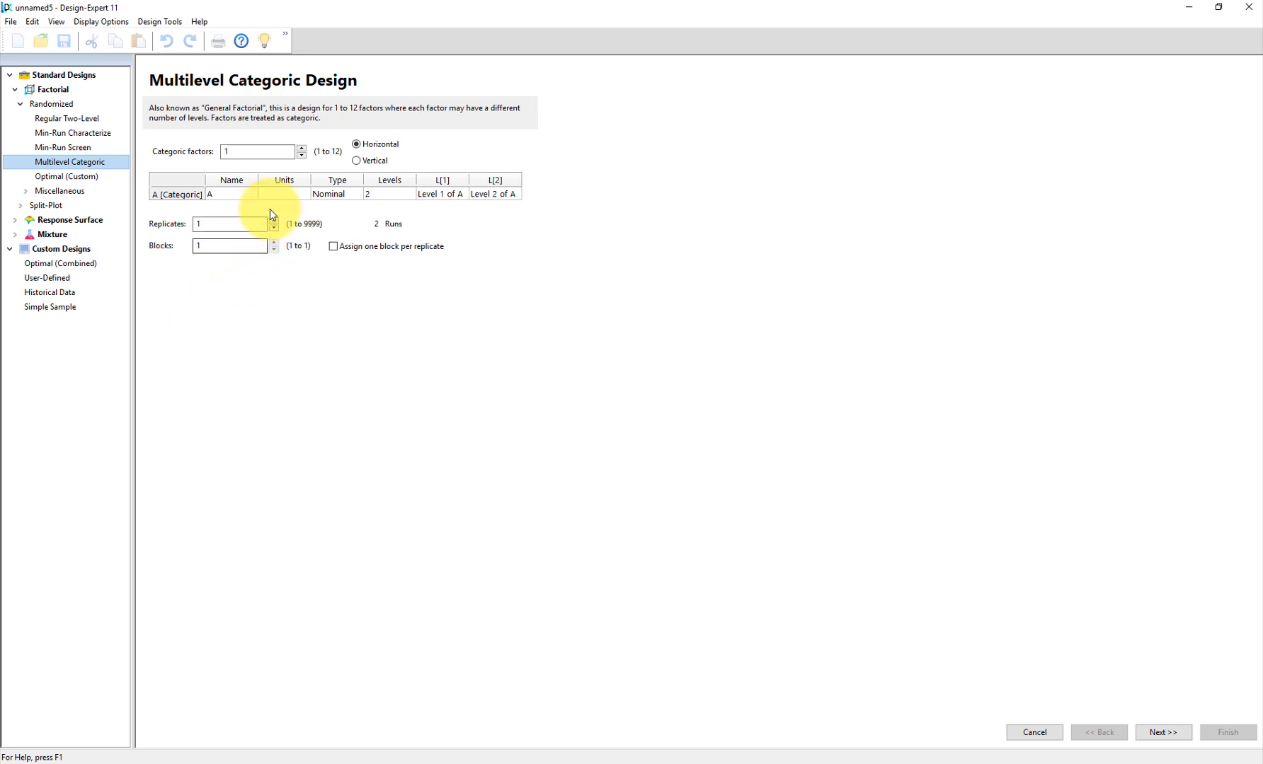
left_click(301, 149)
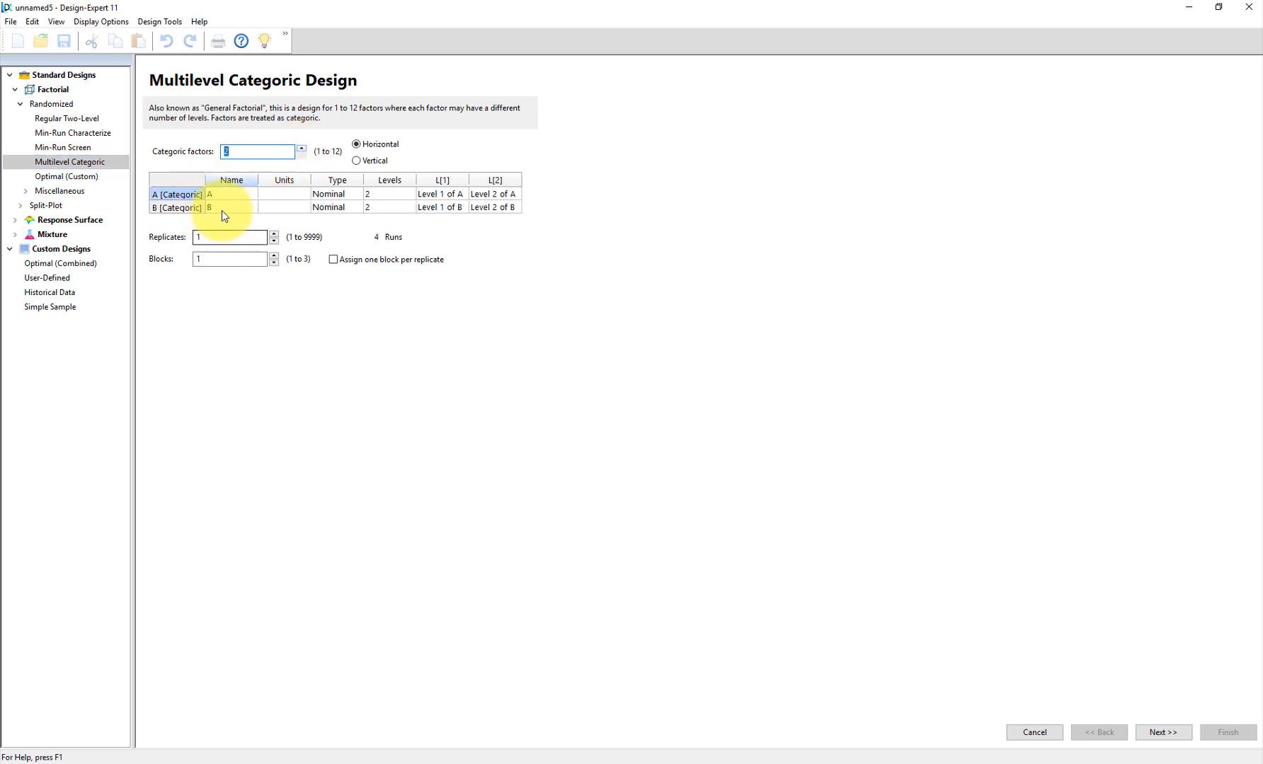
- Name factor A "Material type" and give it 3 levels labelled 1, 2 and 3
left_click(224, 192)
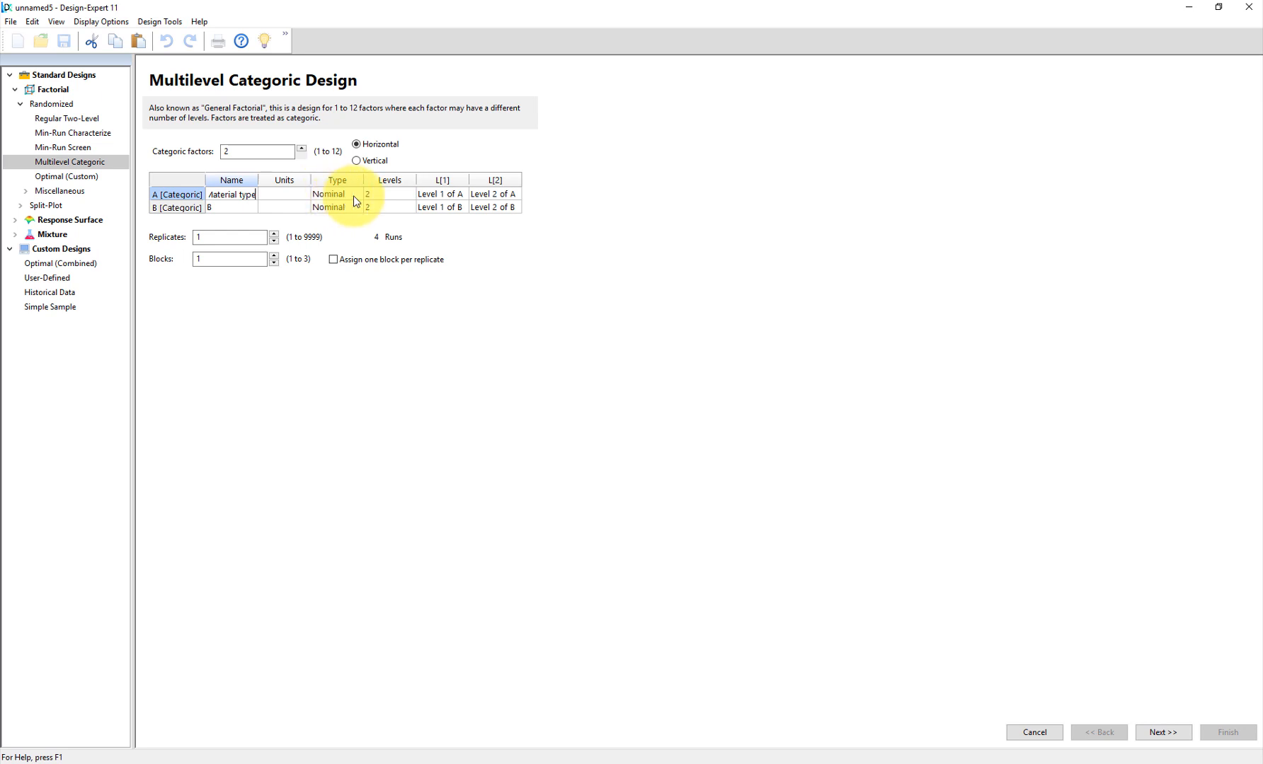
left_click(392, 194)
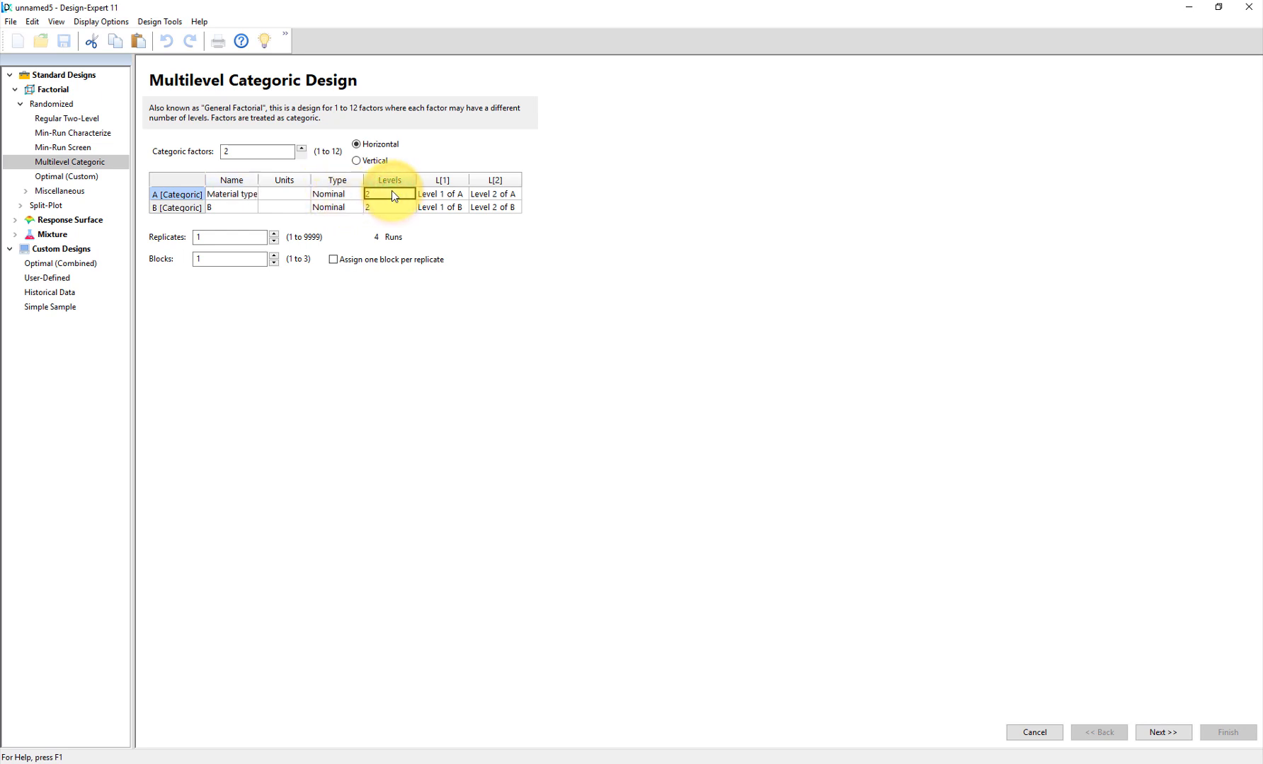
key("Tab")
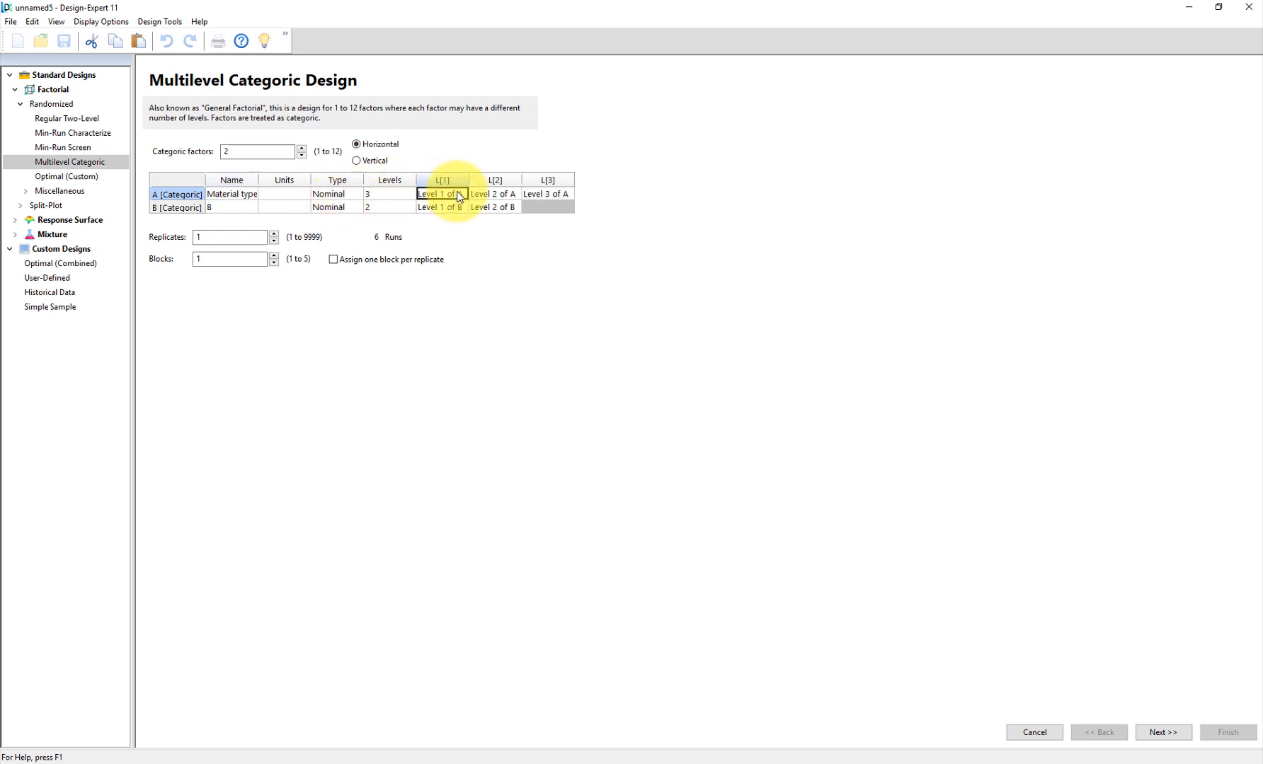
type("1")
key("Tab")
type("2")
key("Tab")
type("3")
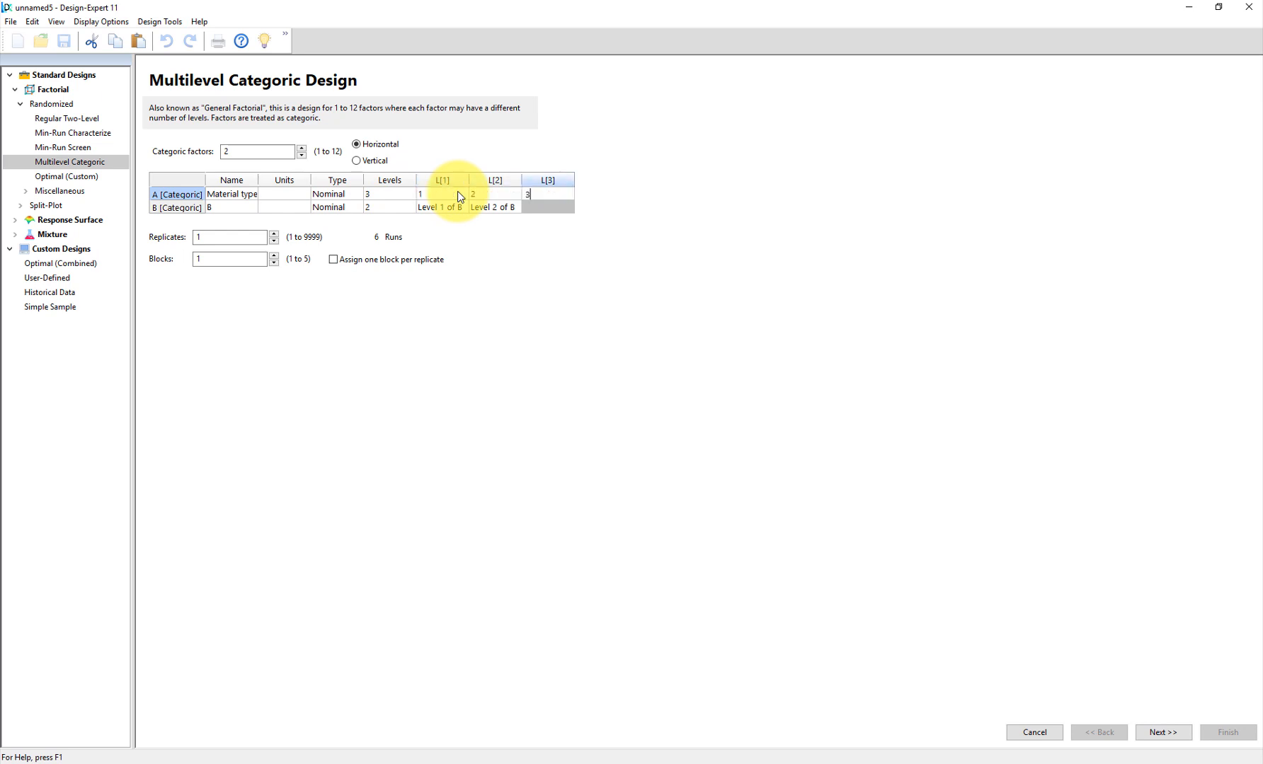
- Define factor B as "Temperature" with units deg F, Ordinal type and 3 levels
left_click(230, 209)
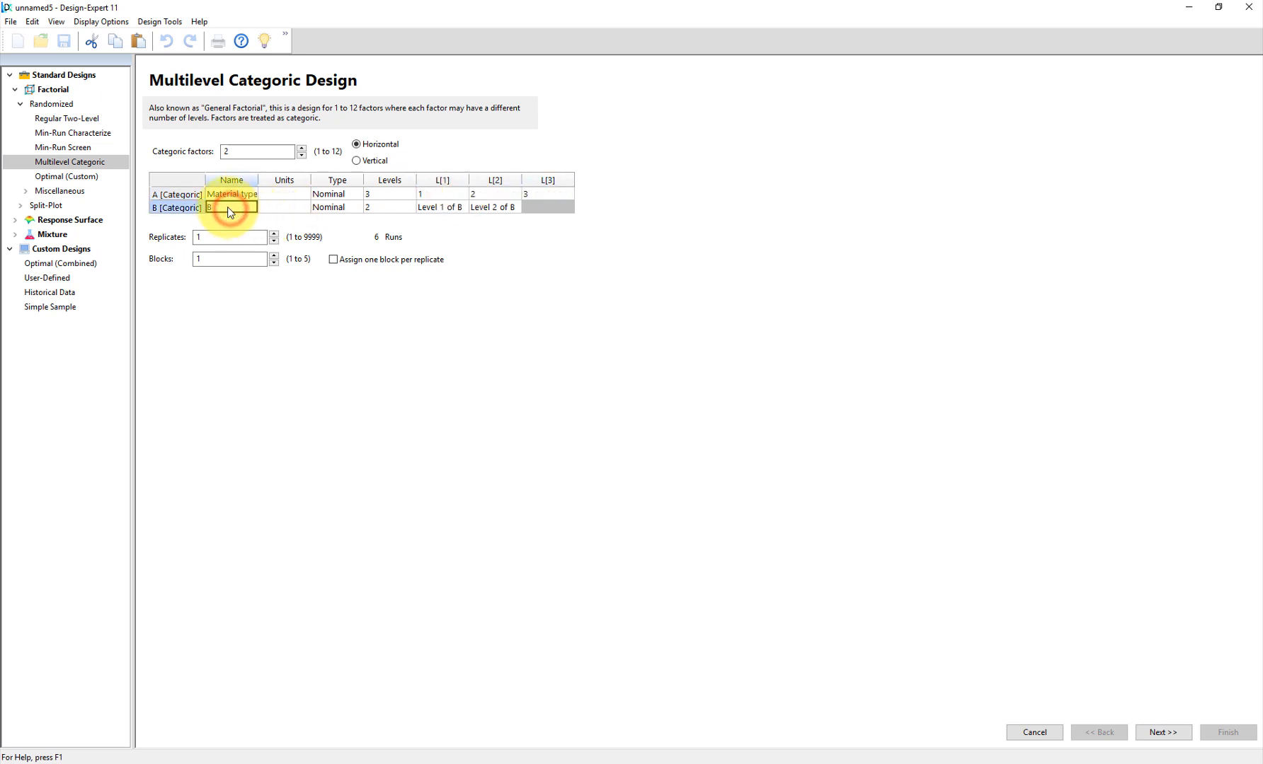
left_click(225, 211)
type("Temperature")
left_click(325, 207)
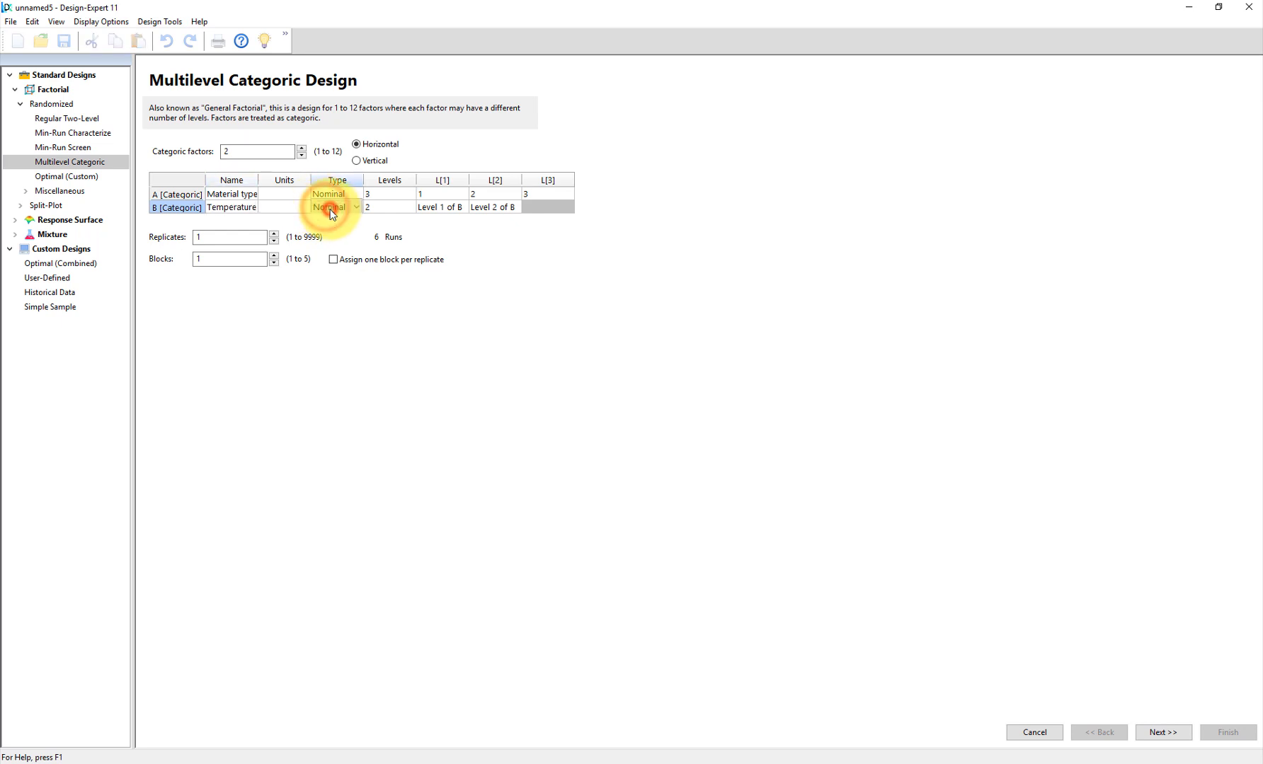
left_click(343, 207)
left_click(335, 233)
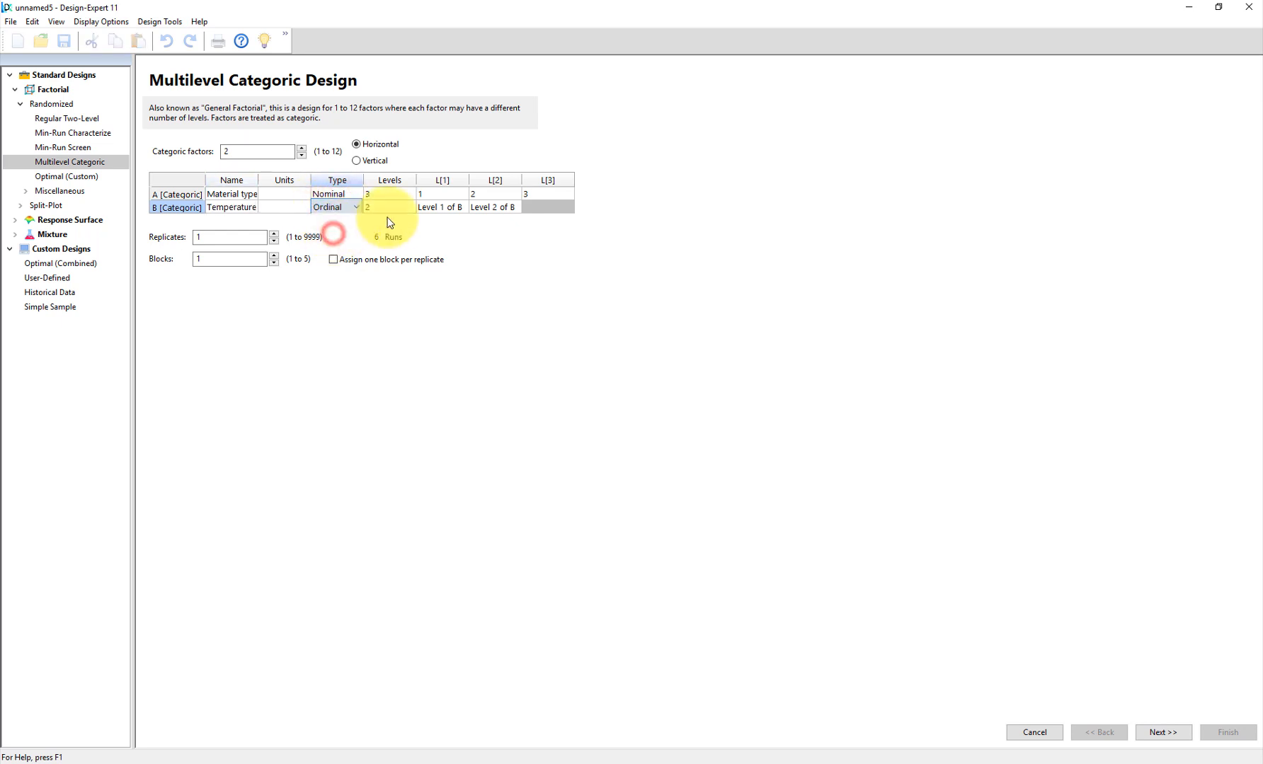
left_click(386, 207)
type("3")
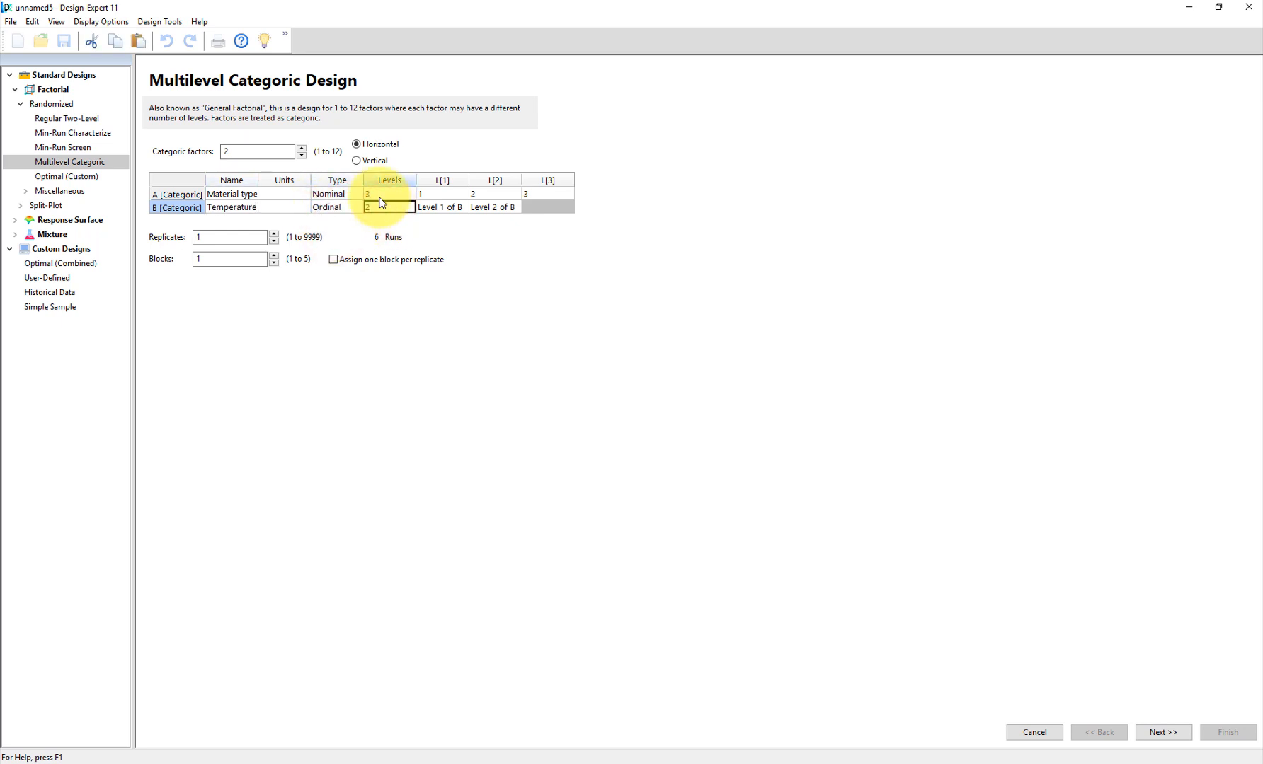
key("Tab")
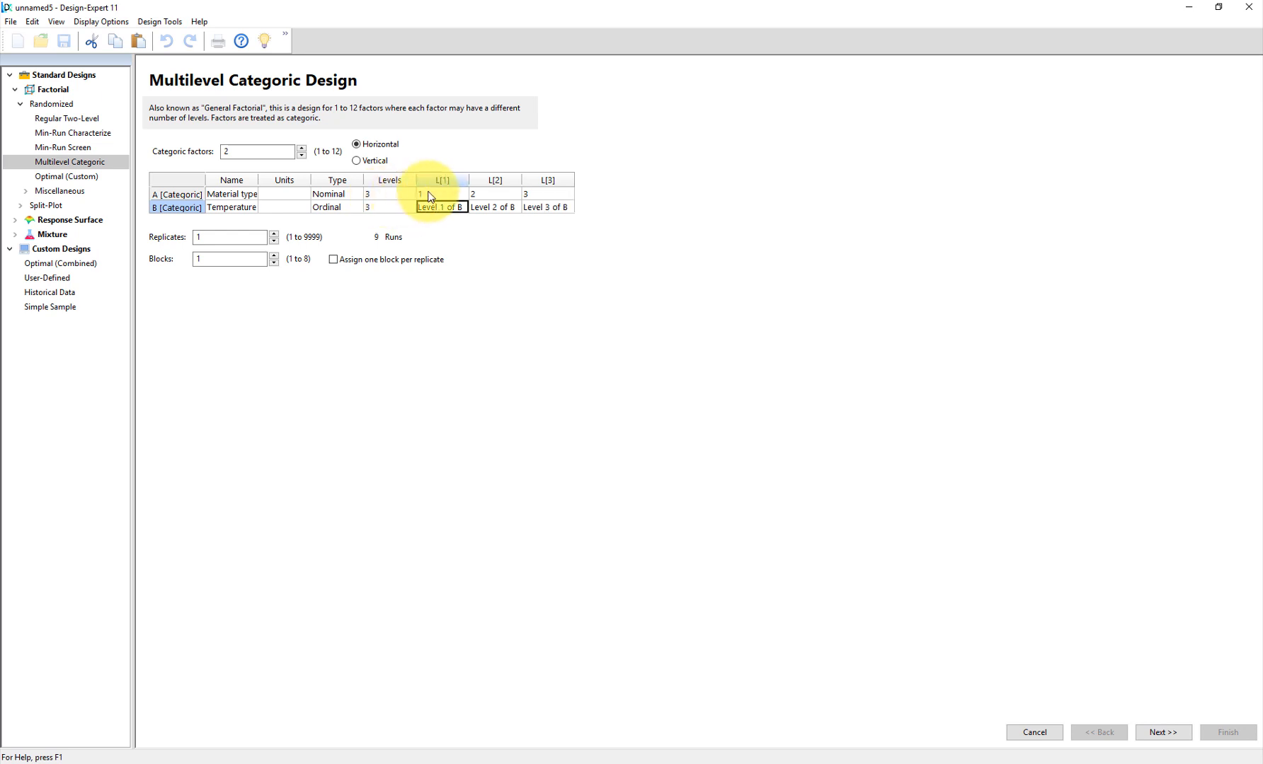
left_click(286, 207)
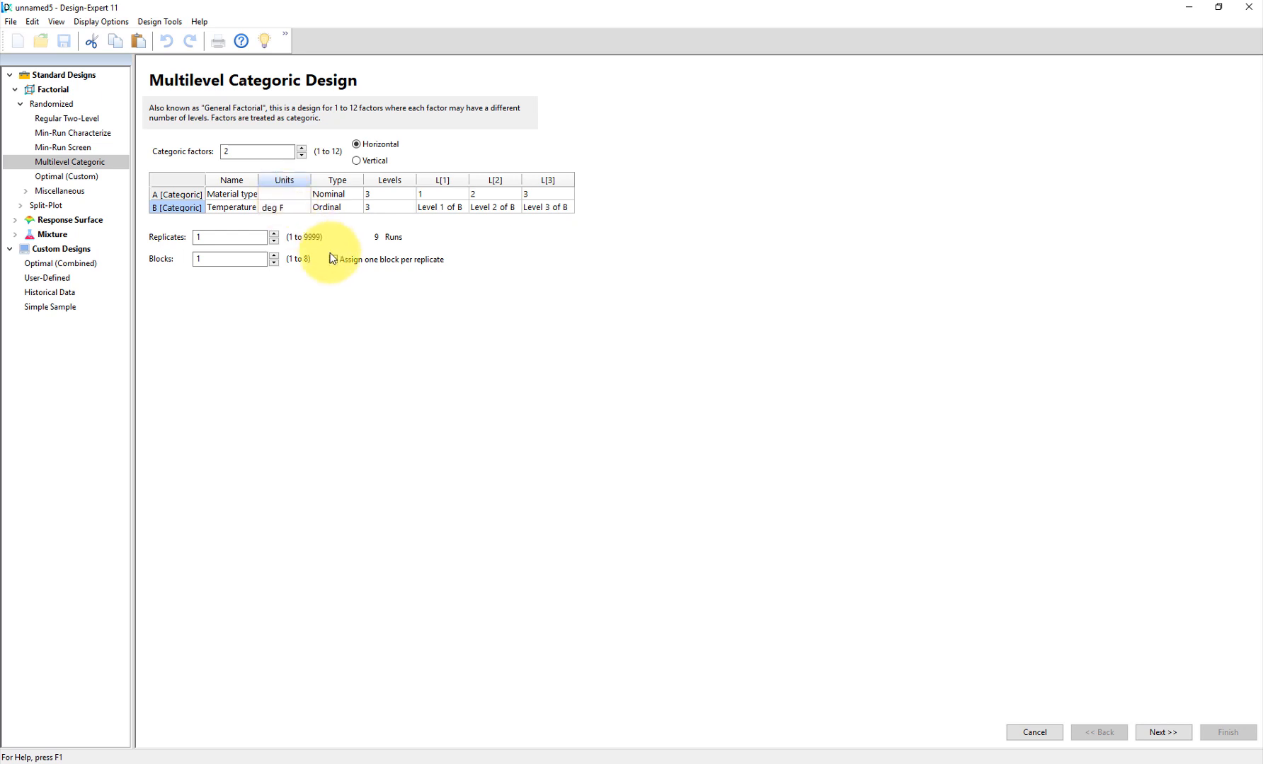
- Set the three Temperature levels to 15, 70 and 125
left_click(453, 208)
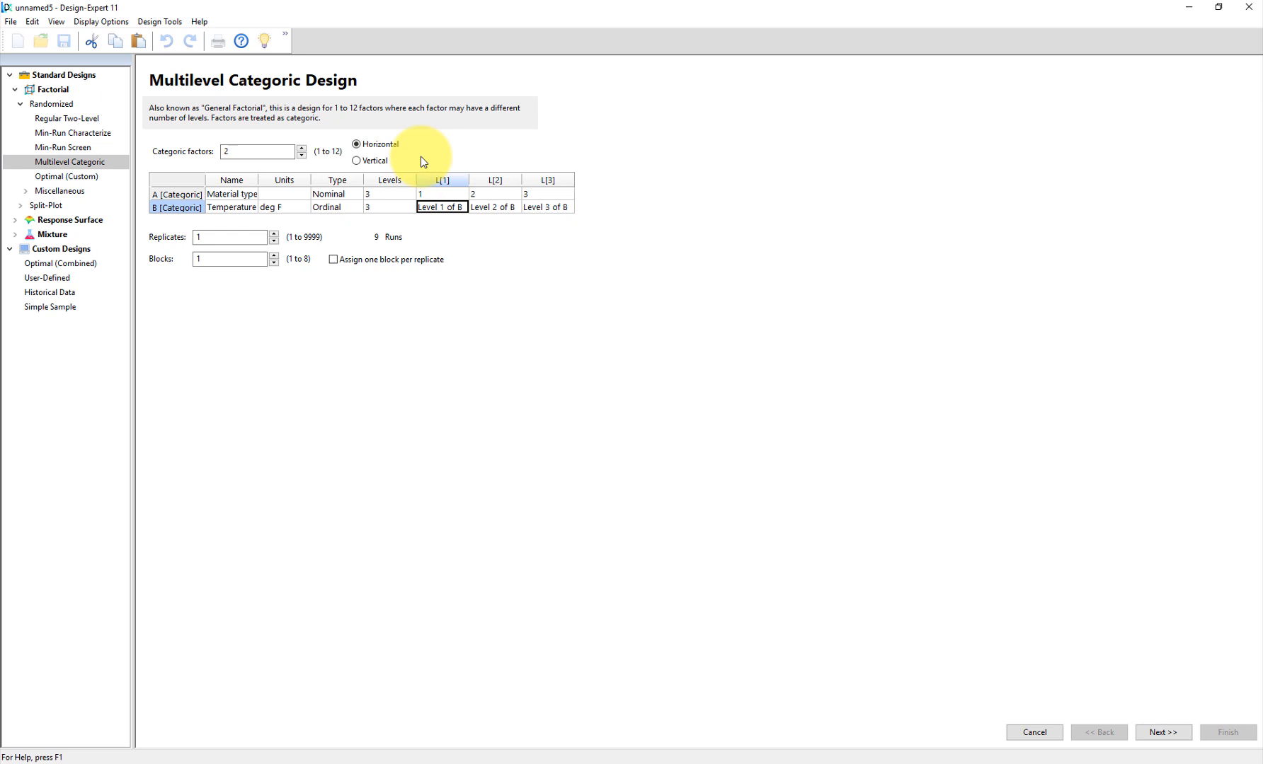
type("15")
key("Tab")
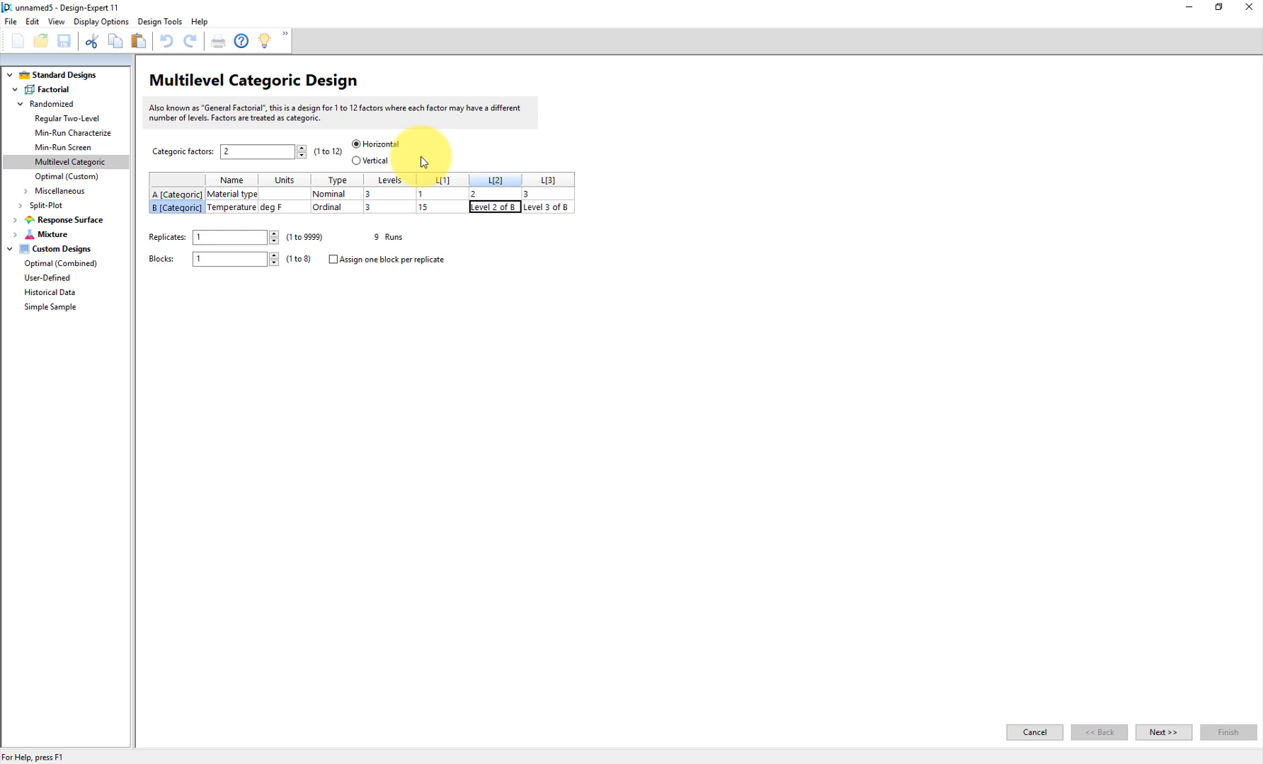
type("70")
key("Tab")
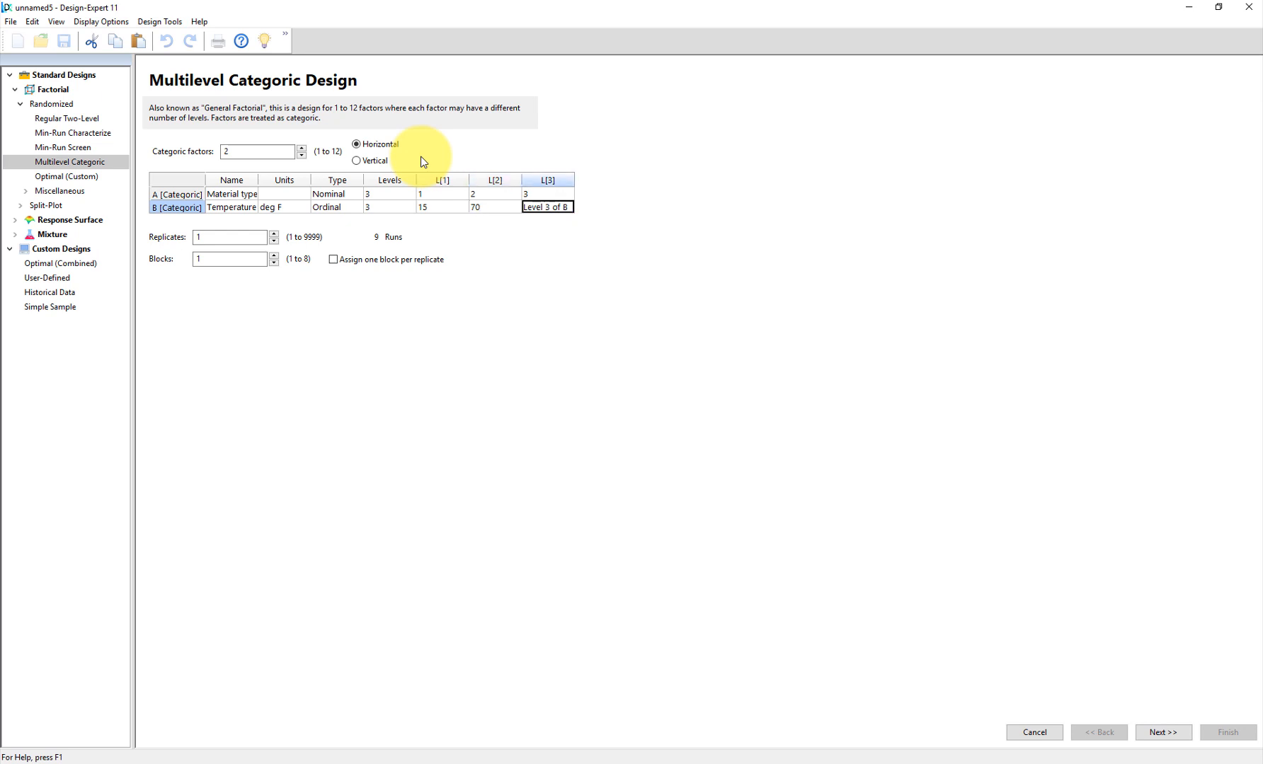
type("125")
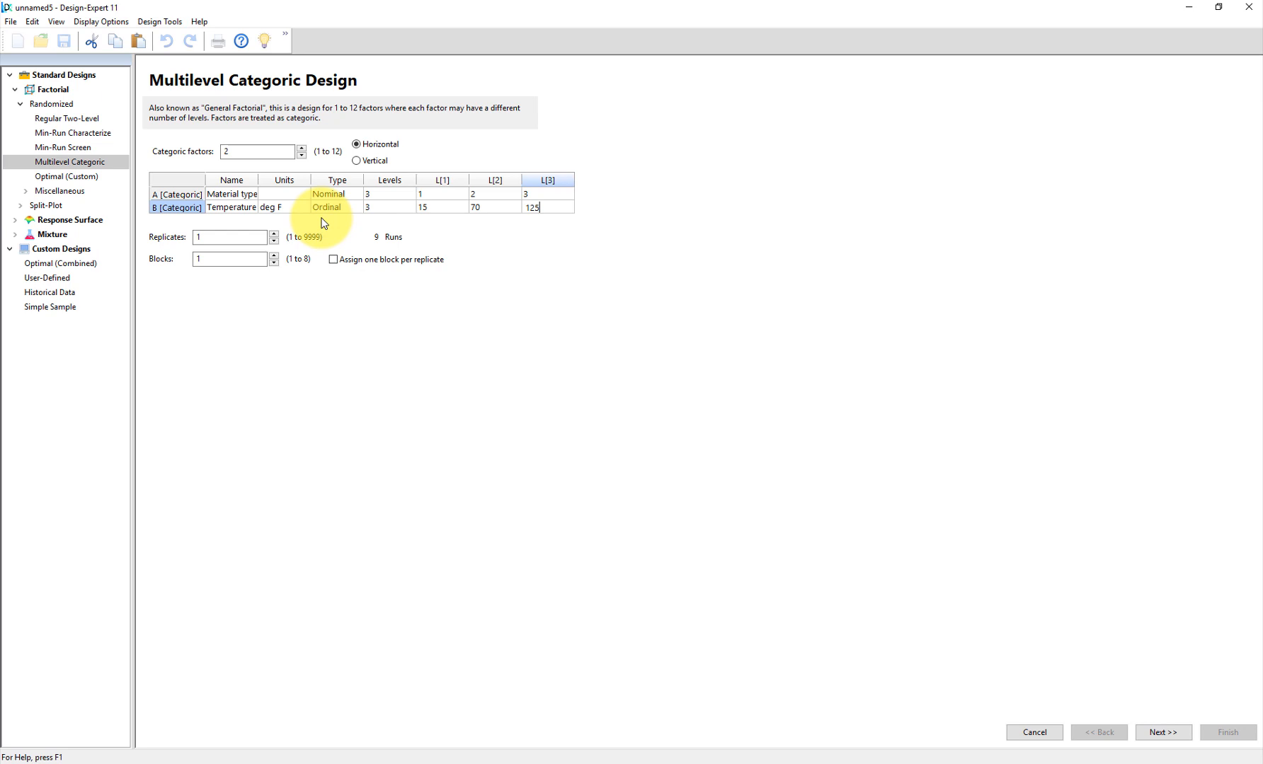
- Set the design to 4 replicates and continue to the response definition, accepting the numeric-levels warning
left_click(273, 233)
left_click(274, 233)
left_click(273, 233)
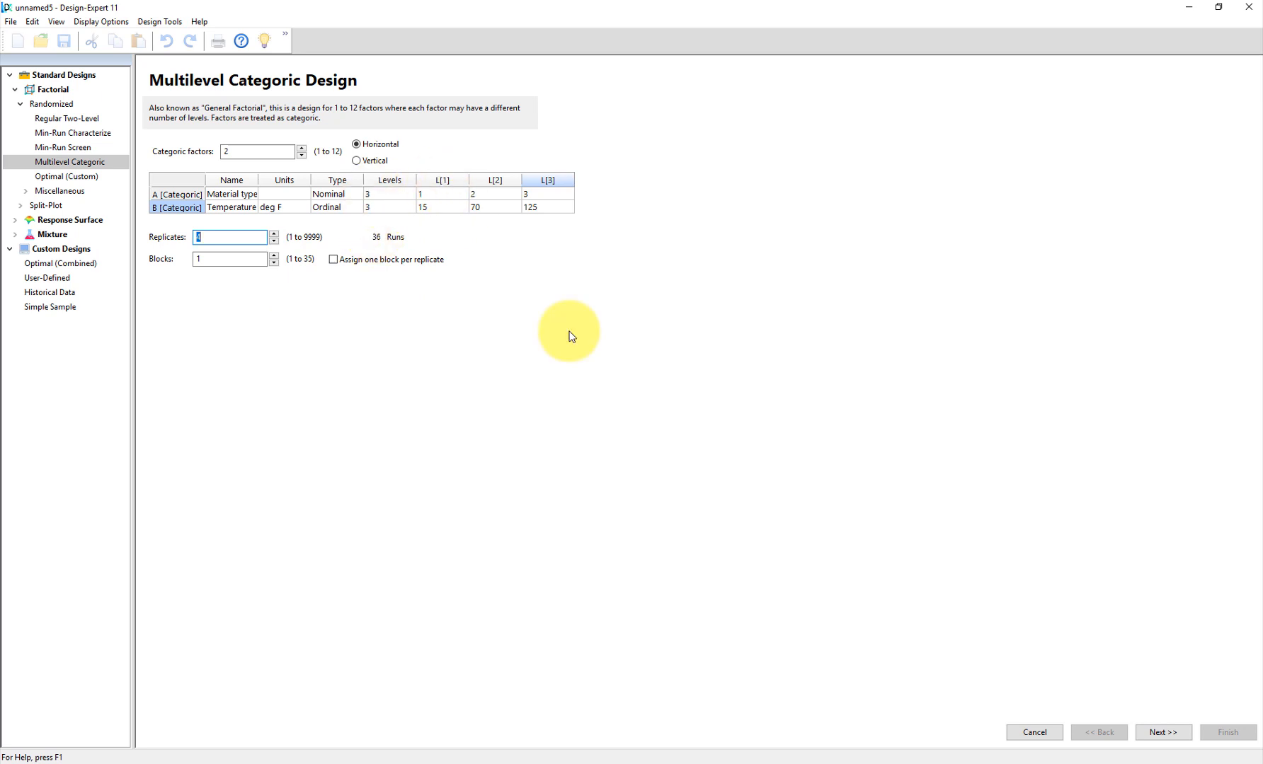
left_click(1165, 735)
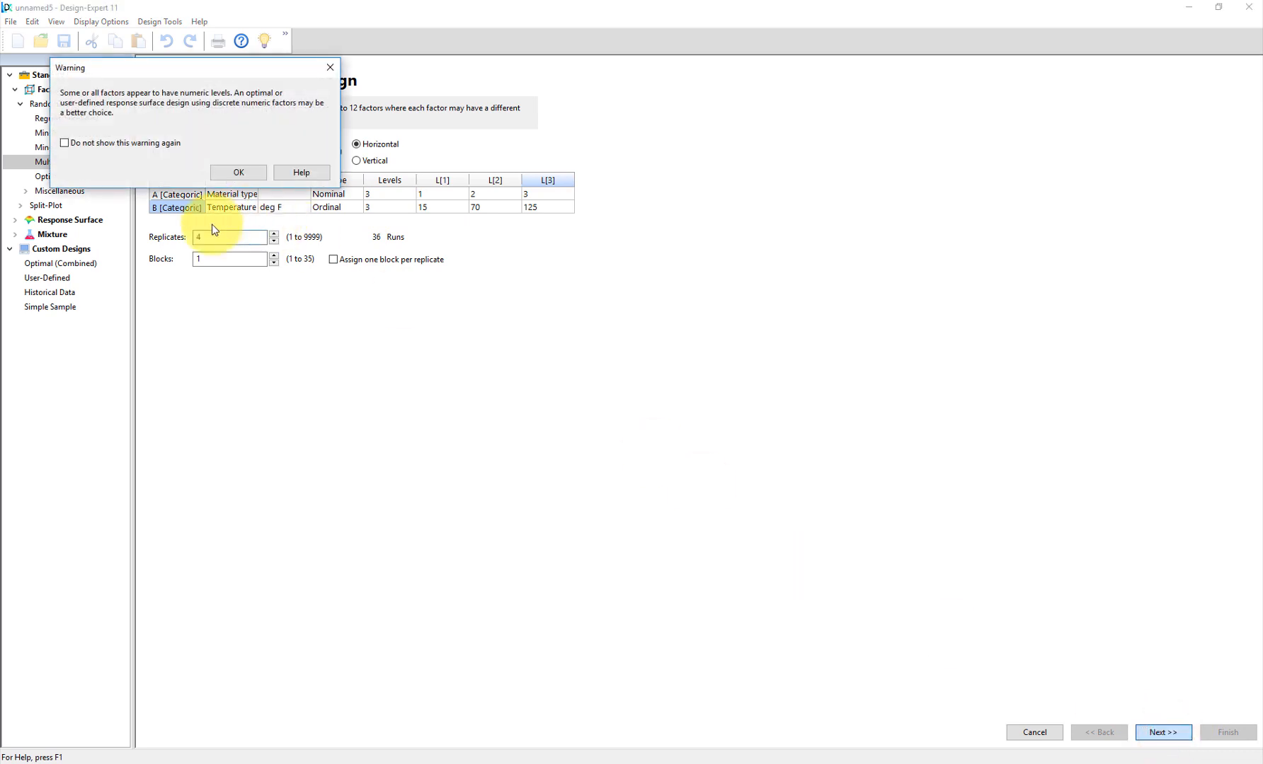
left_click_drag(234, 69, 528, 295)
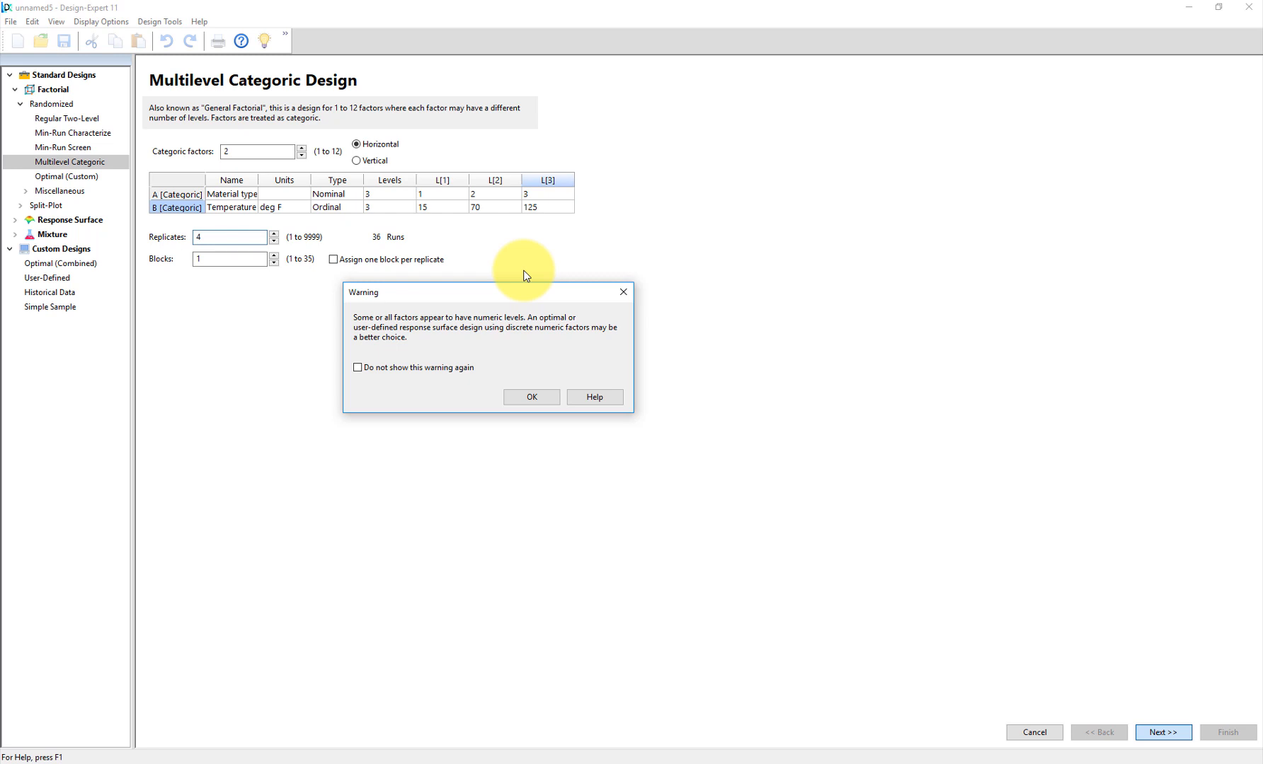
left_click(532, 397)
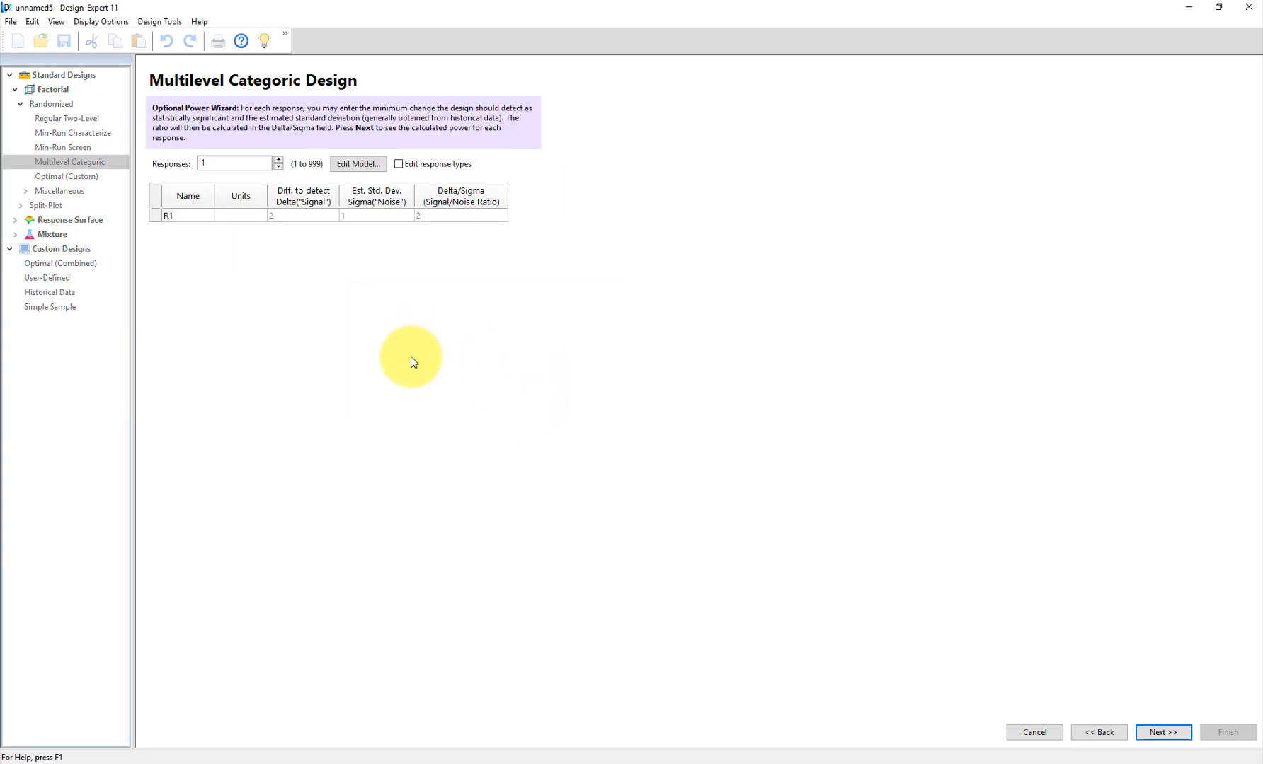
- Name the response "Battery life" with units of hours and calculate the design power
left_click(174, 216)
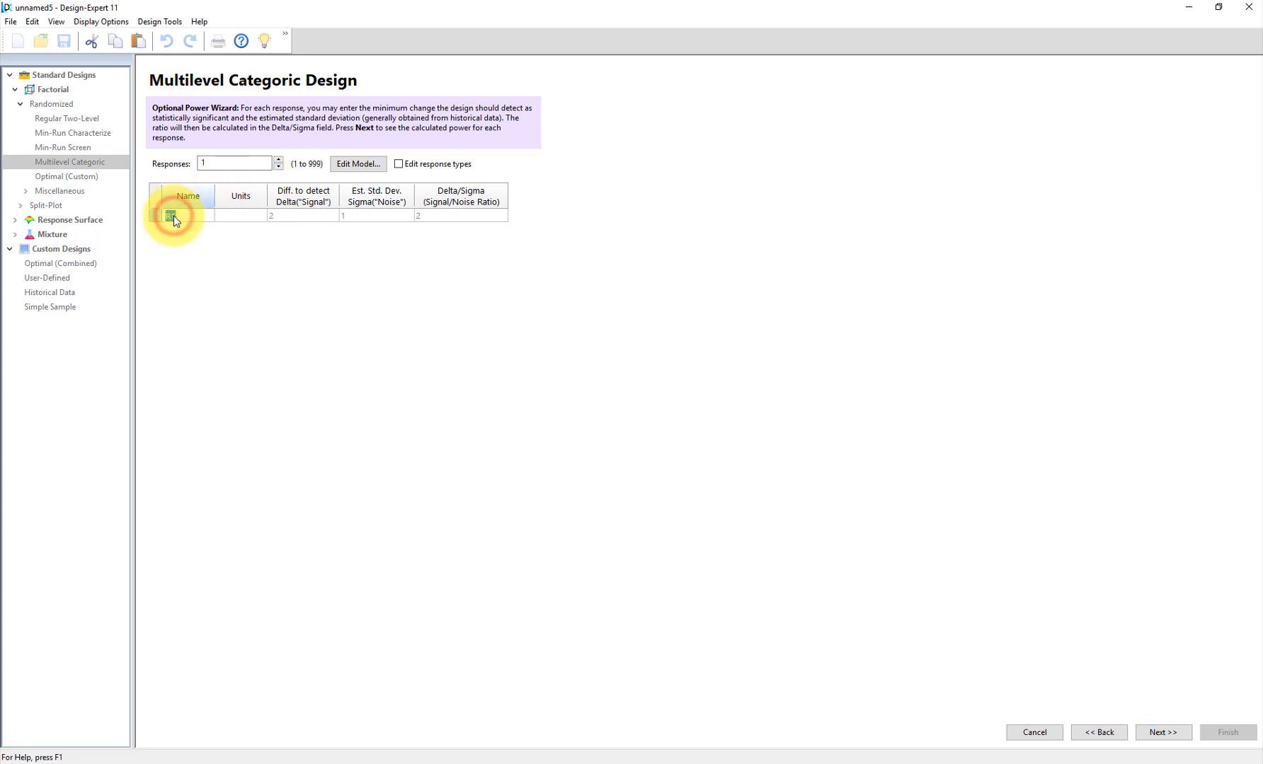
type("Battery life")
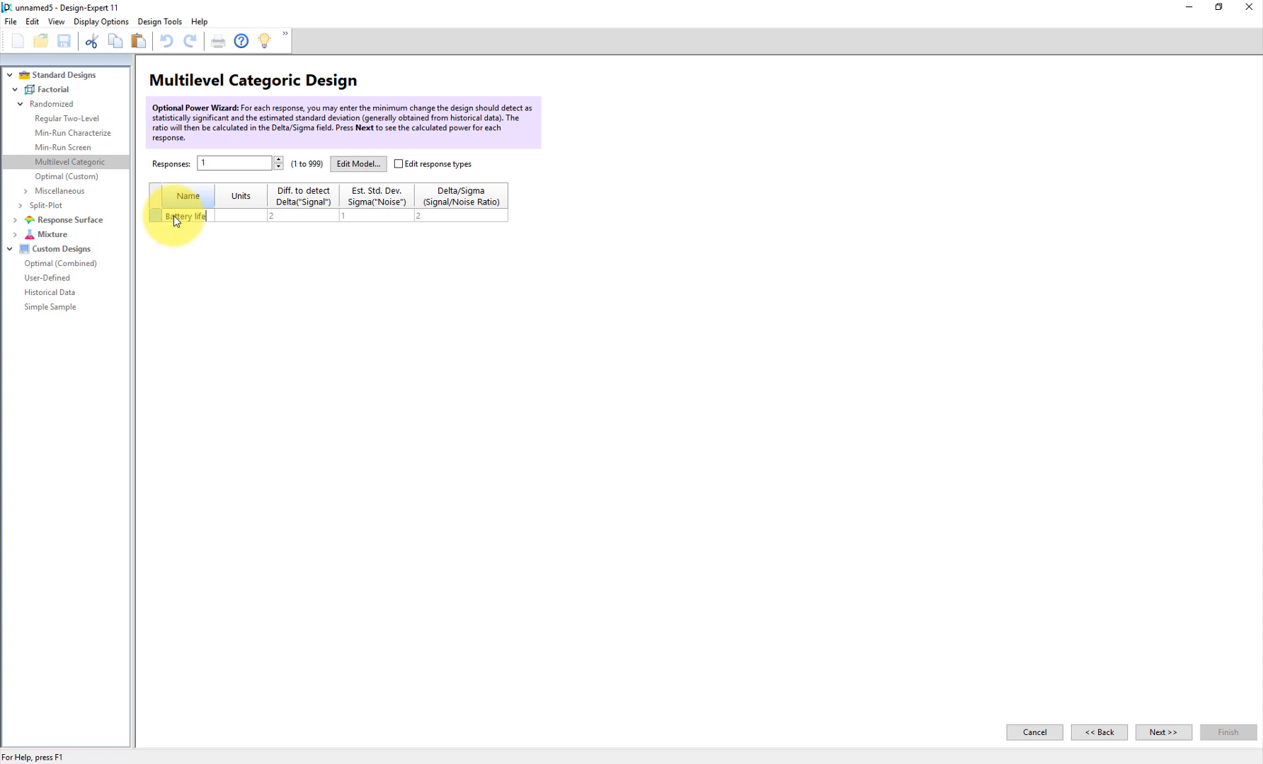
left_click(237, 218)
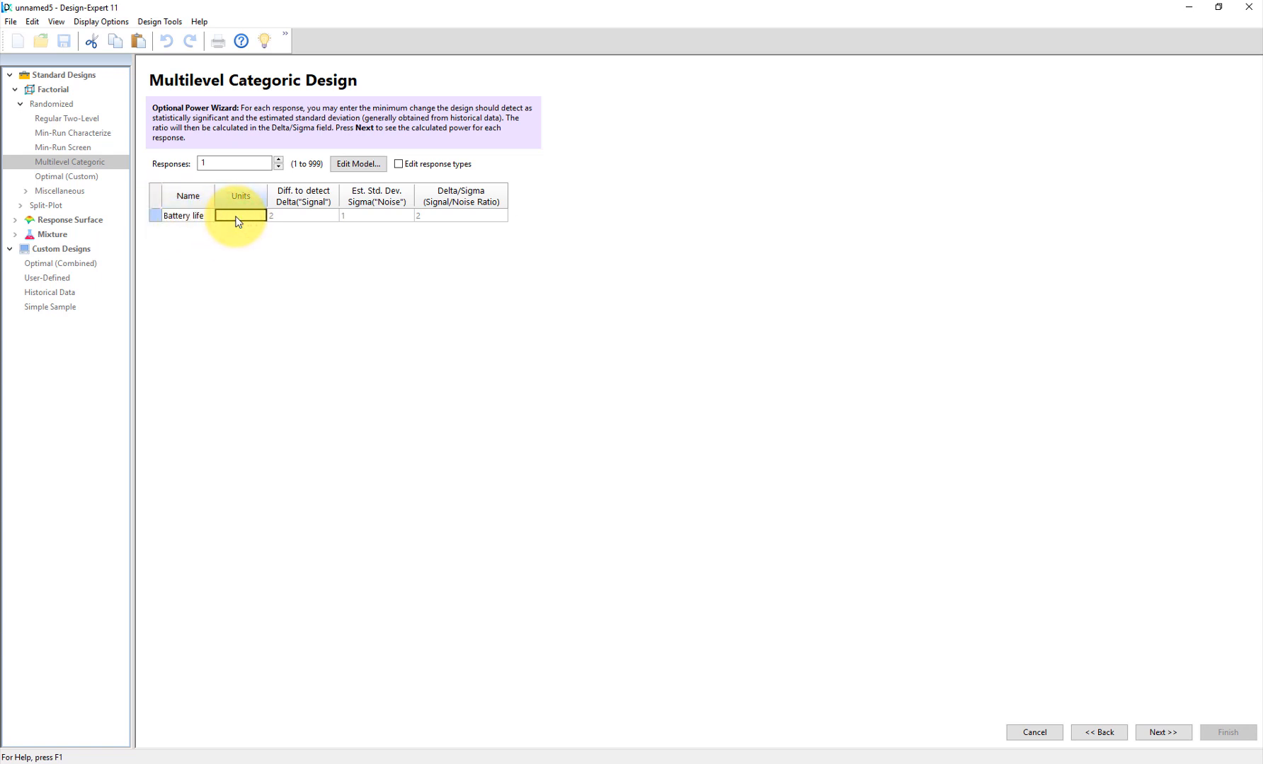
type("hours")
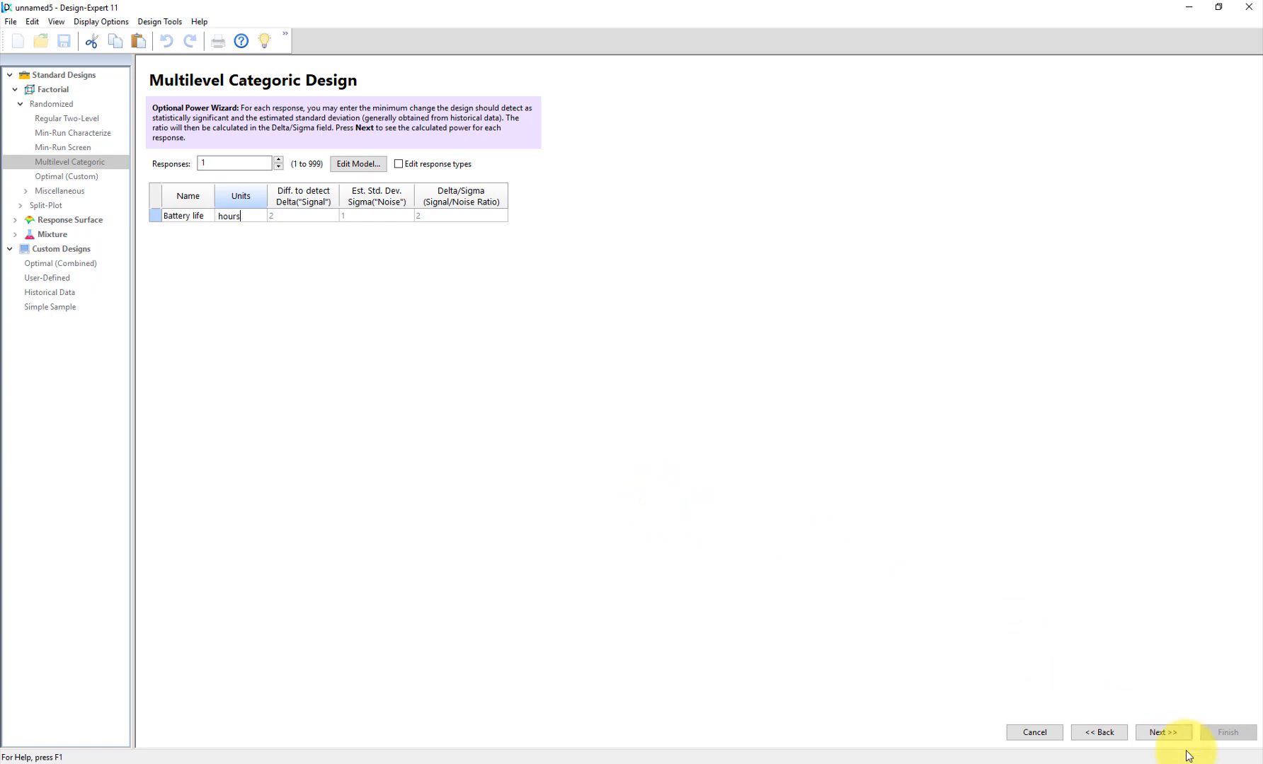
left_click(1166, 732)
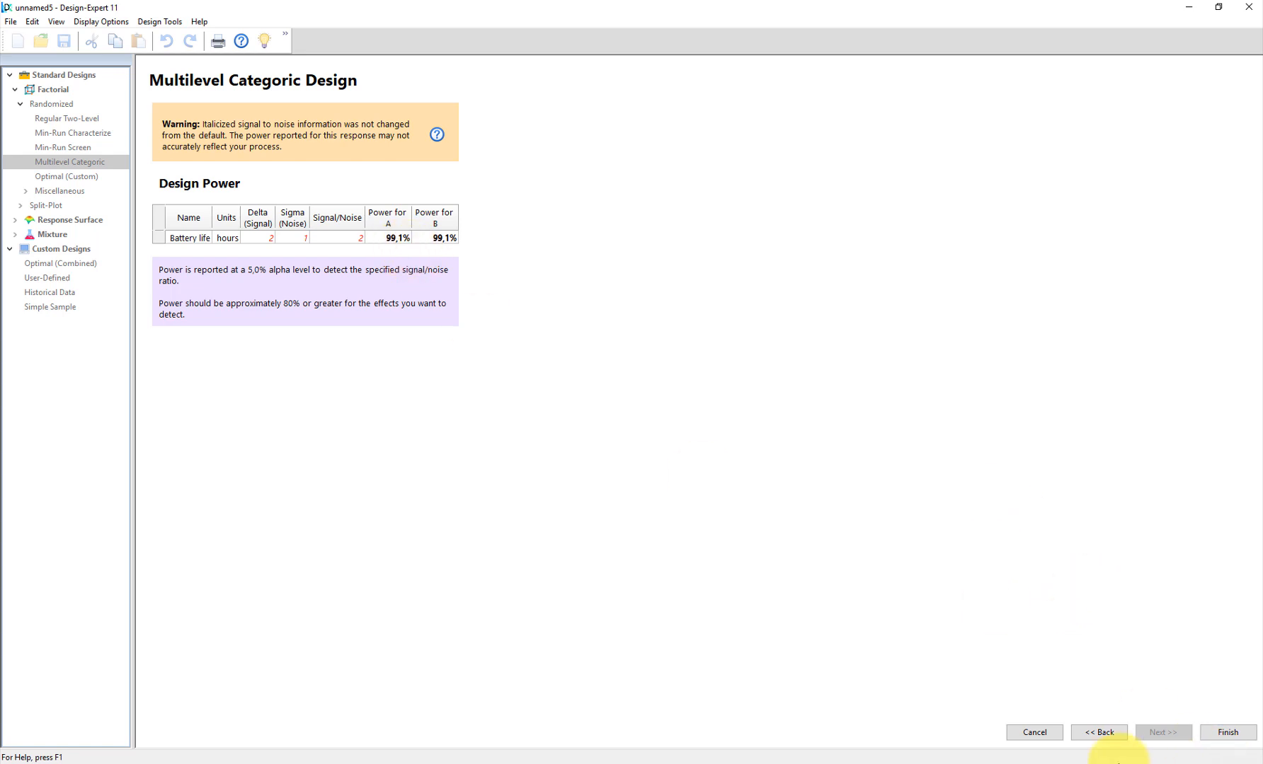
- Return to the response settings, set the Battery life difference to detect to 1,5, and recalculate the design power
left_click(1099, 733)
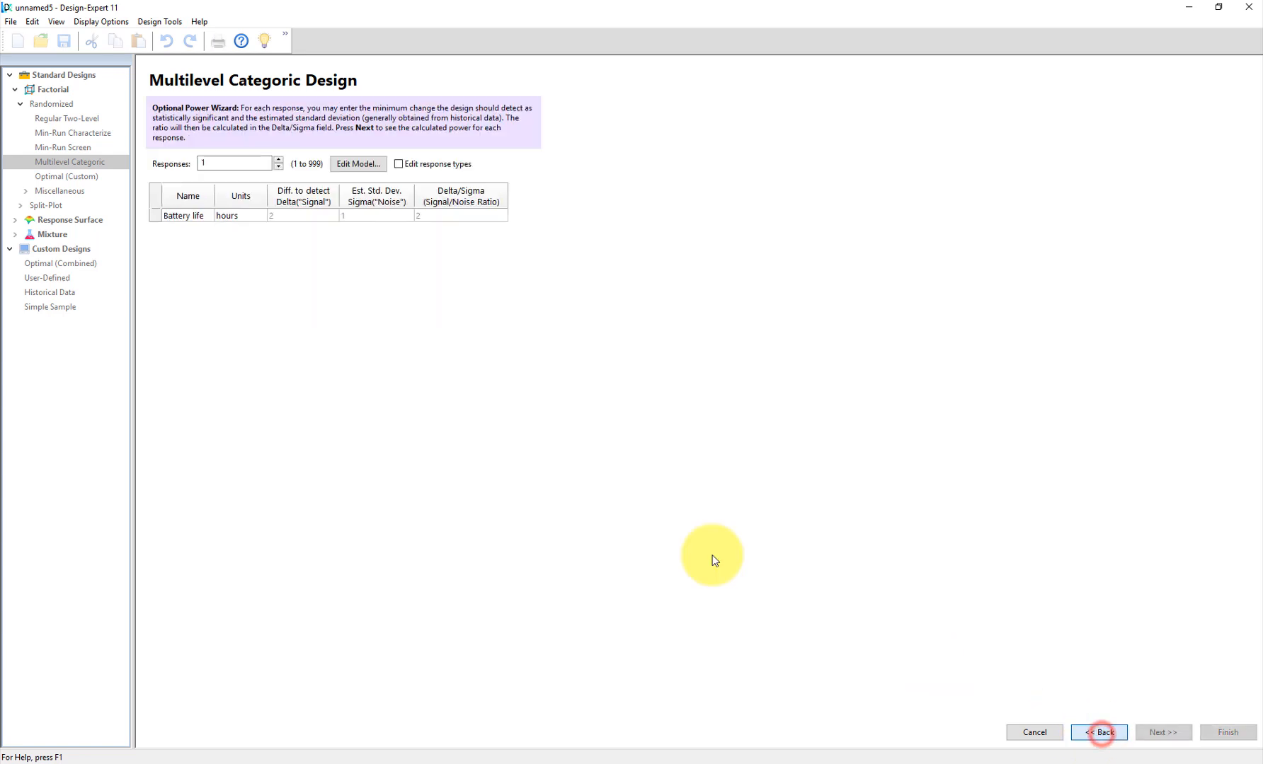
left_click(295, 217)
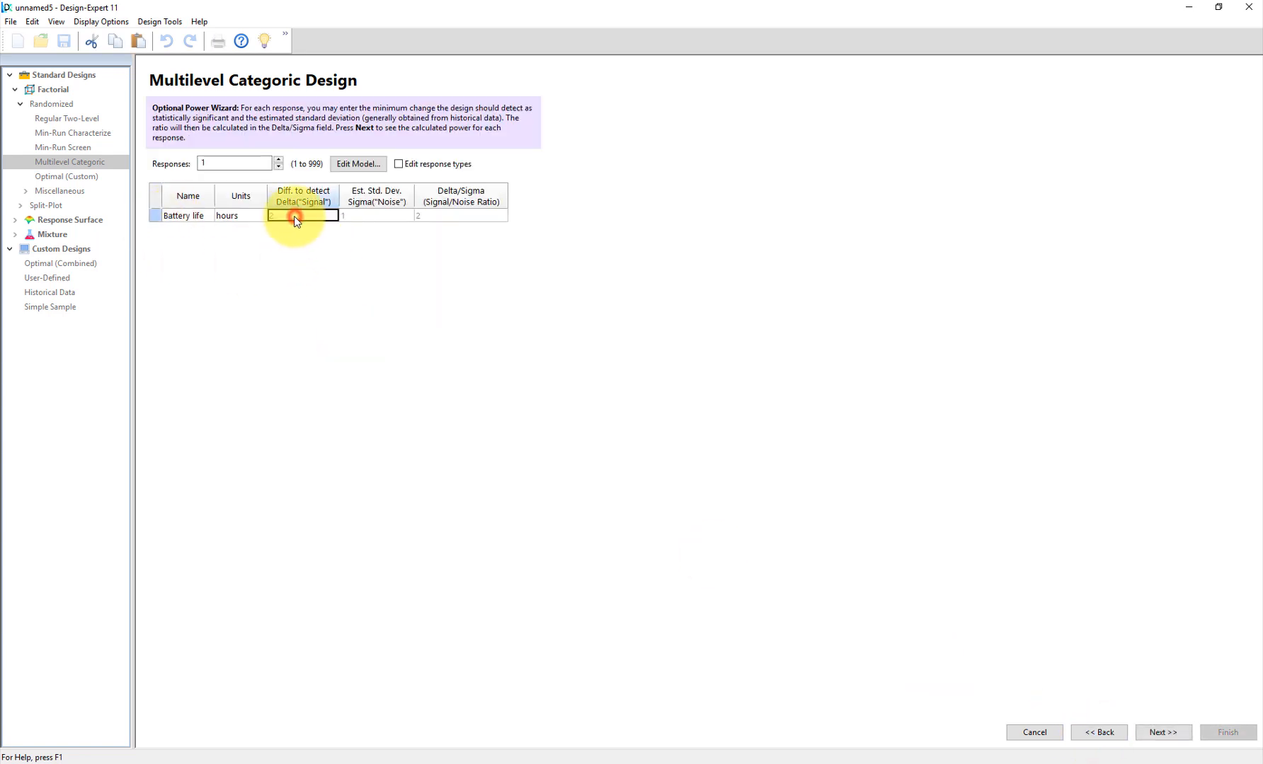
left_click(281, 214)
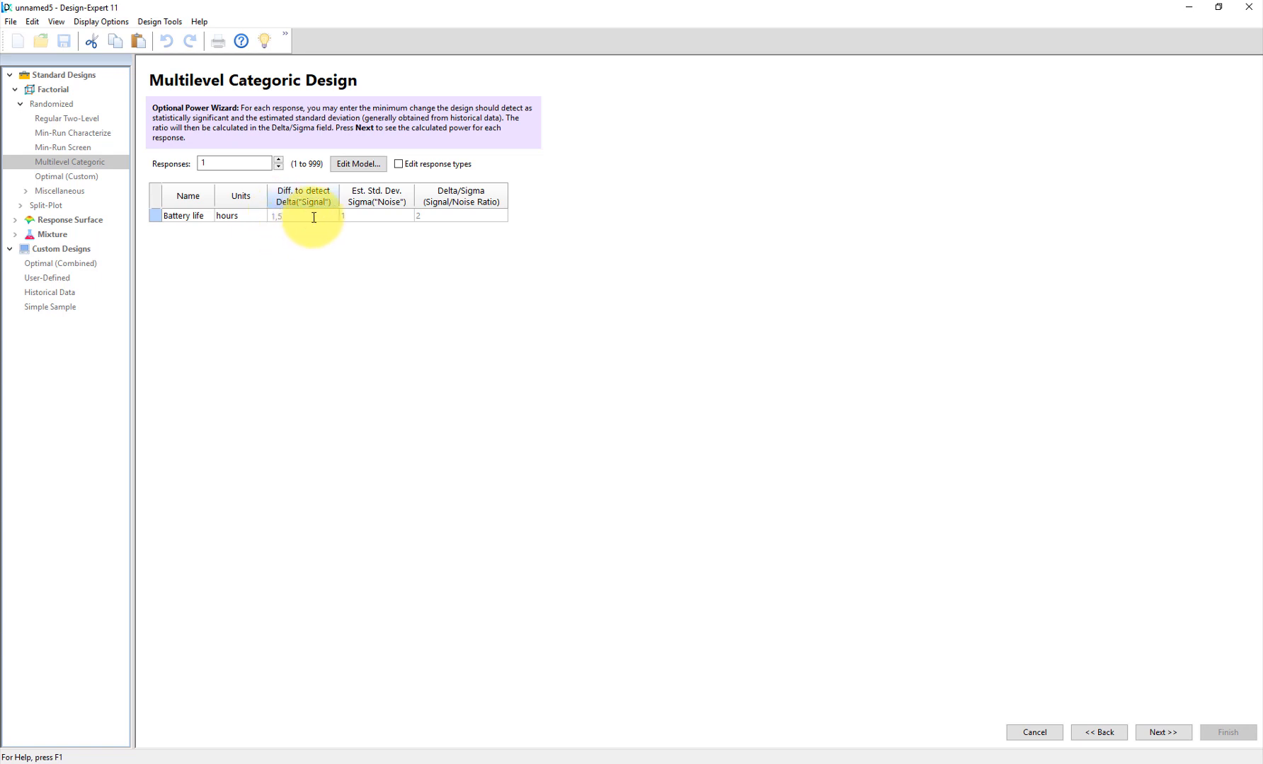
left_click(353, 215)
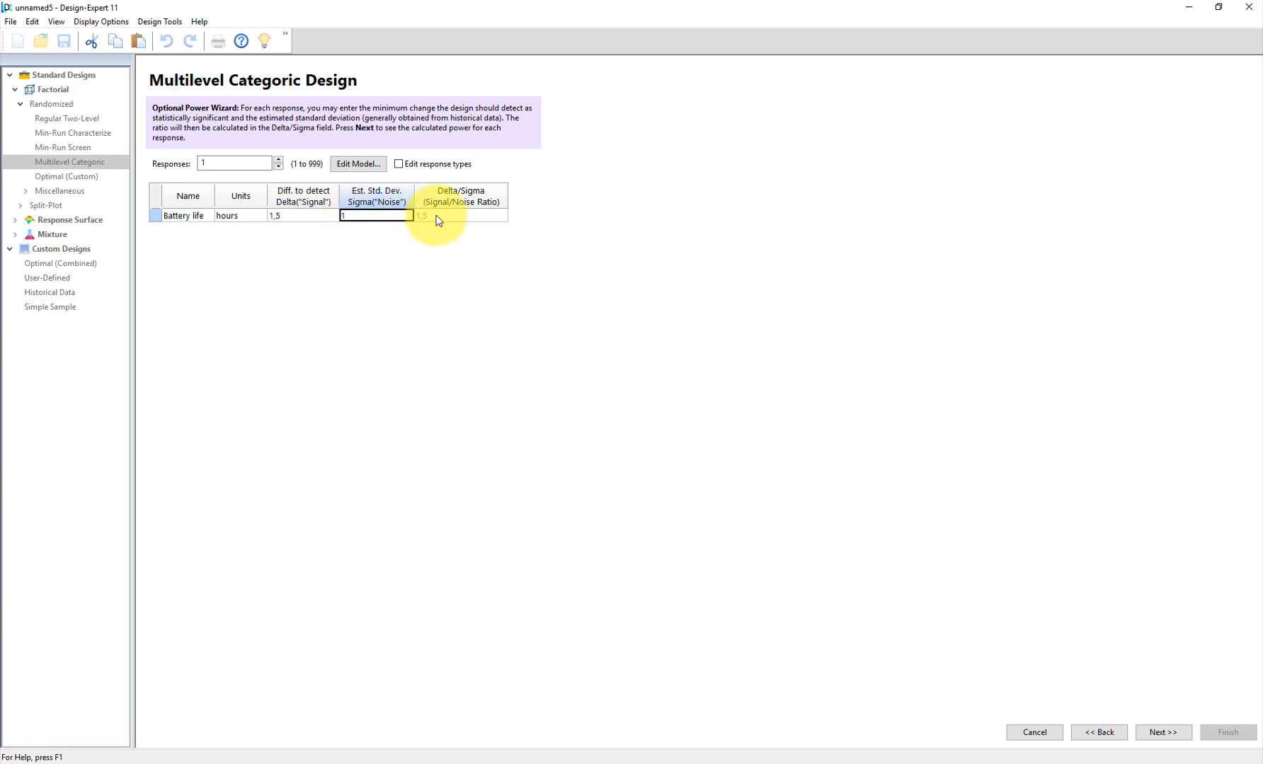
left_click(1164, 734)
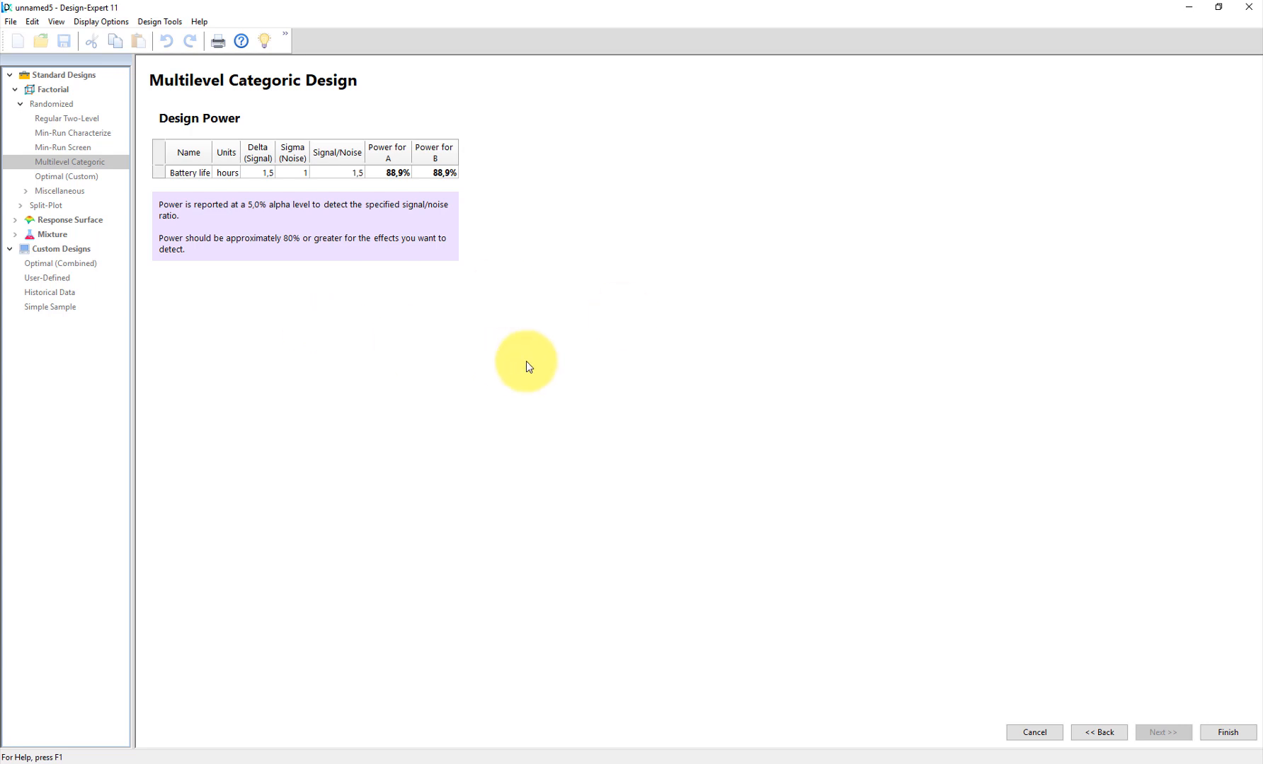
- Generate the design and sort its runs by standard order
left_click(1228, 733)
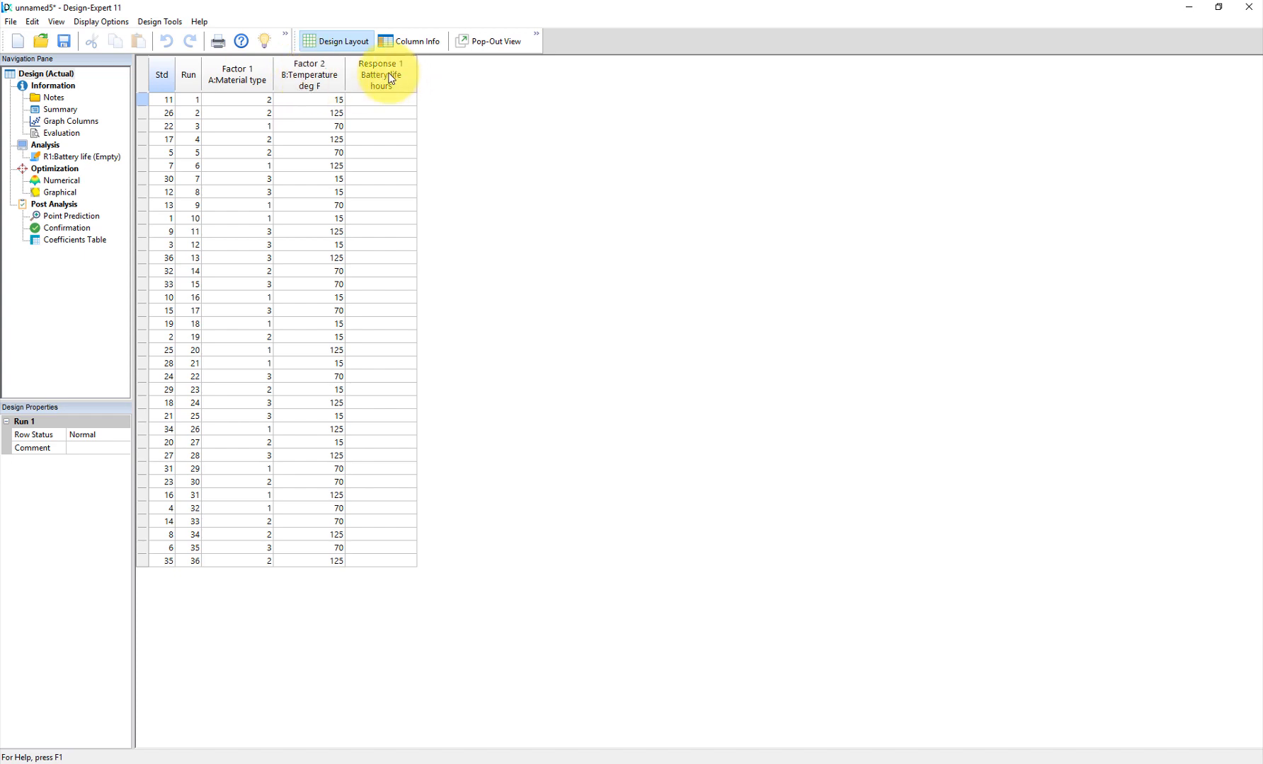
double_click(167, 81)
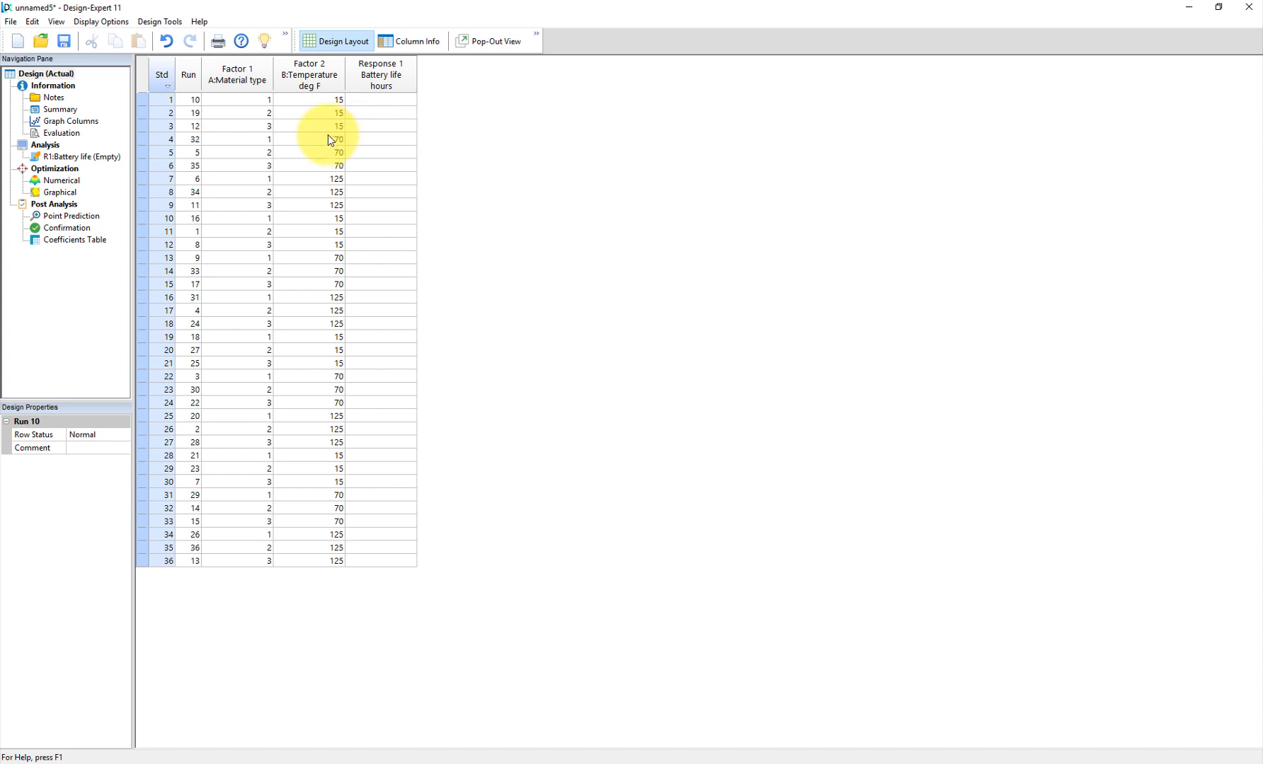
- Close the current design without reusing its information or saving changes, and cancel the new design setup
left_click(21, 43)
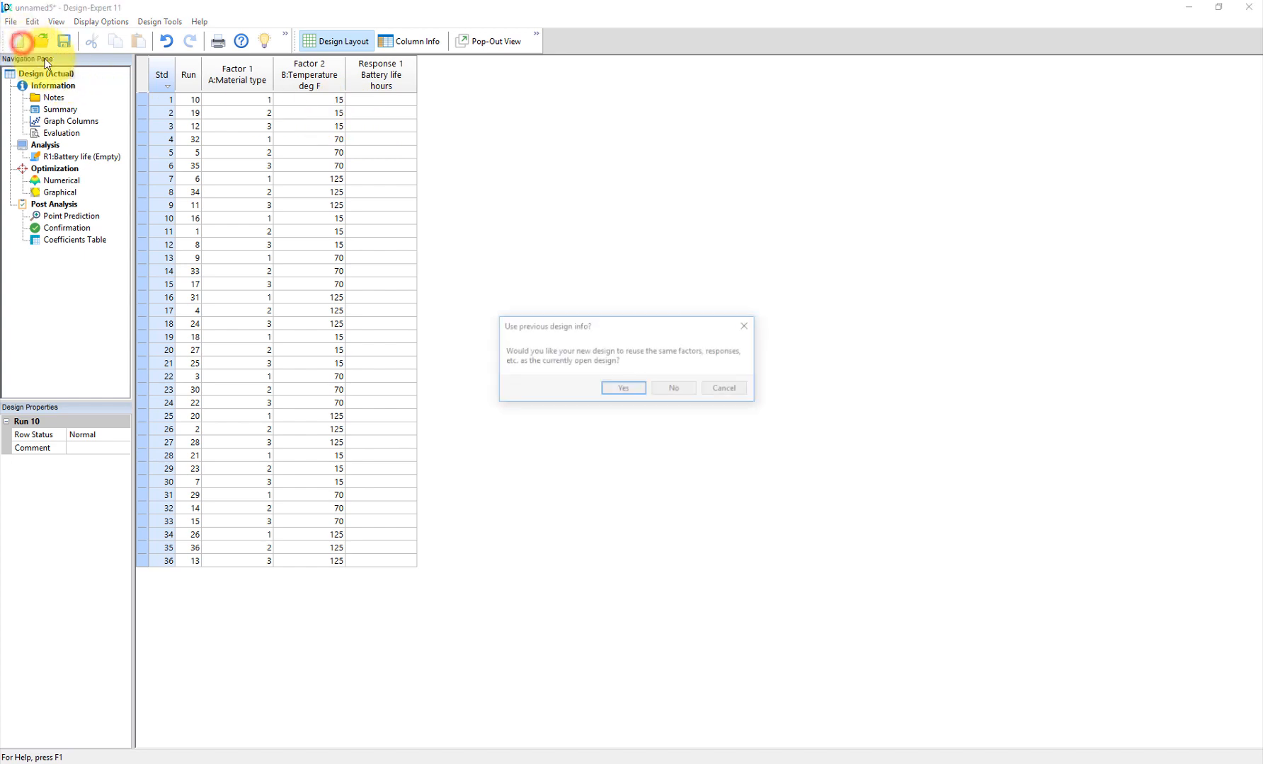
left_click(676, 392)
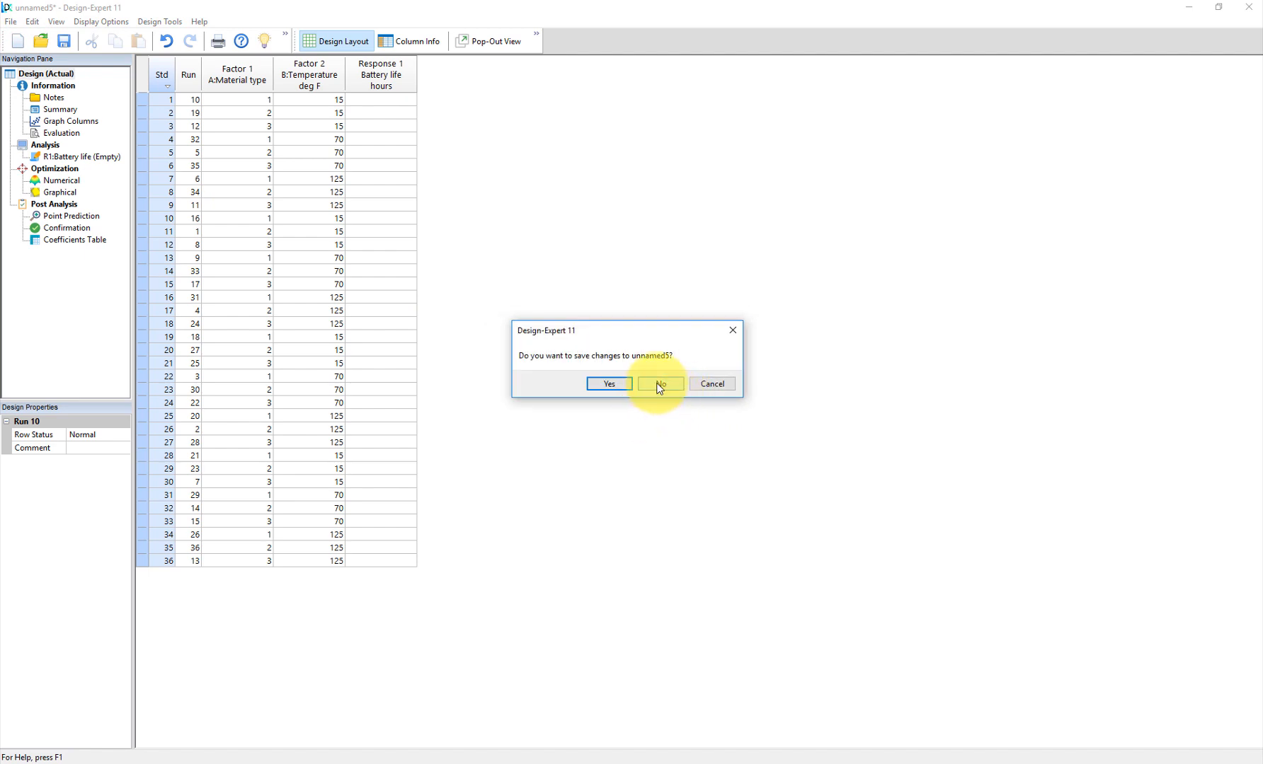
left_click(657, 384)
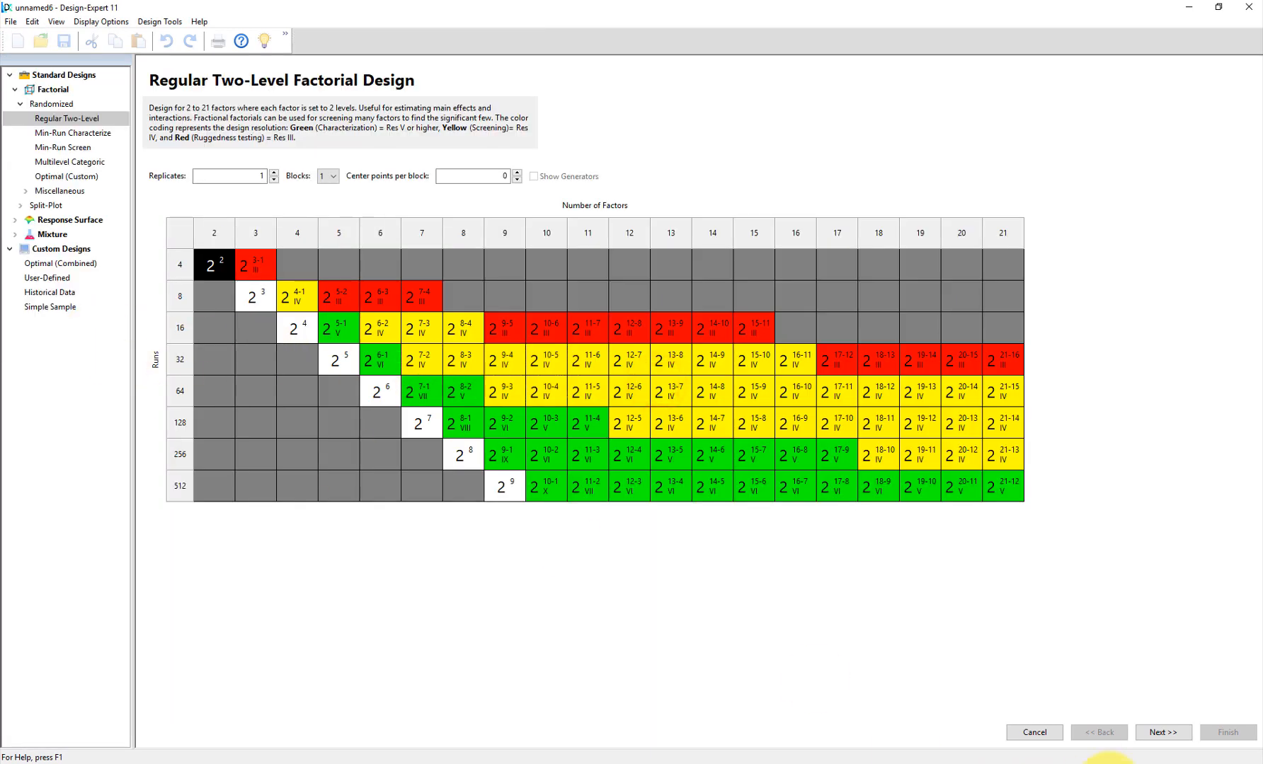
left_click(1037, 733)
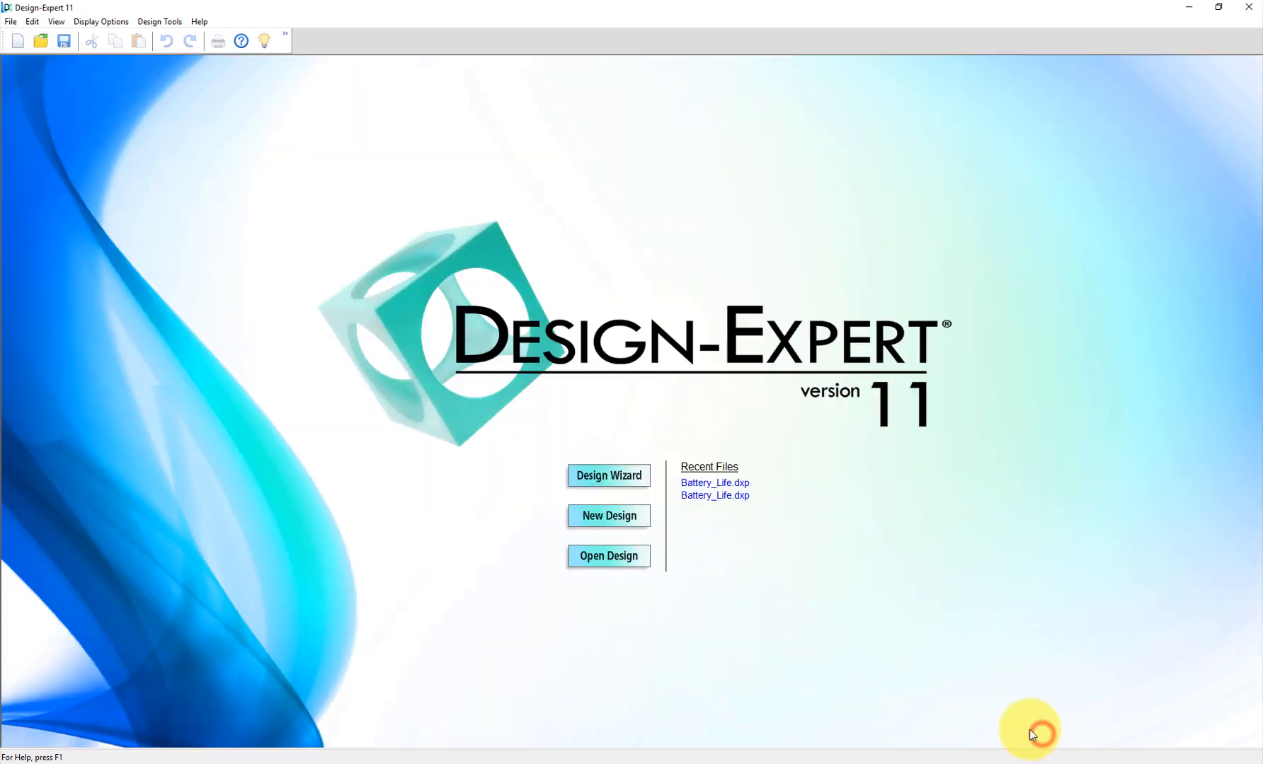
- Open the recent design file Battery_Life.dxp and sort its runs by standard order
left_click(693, 486)
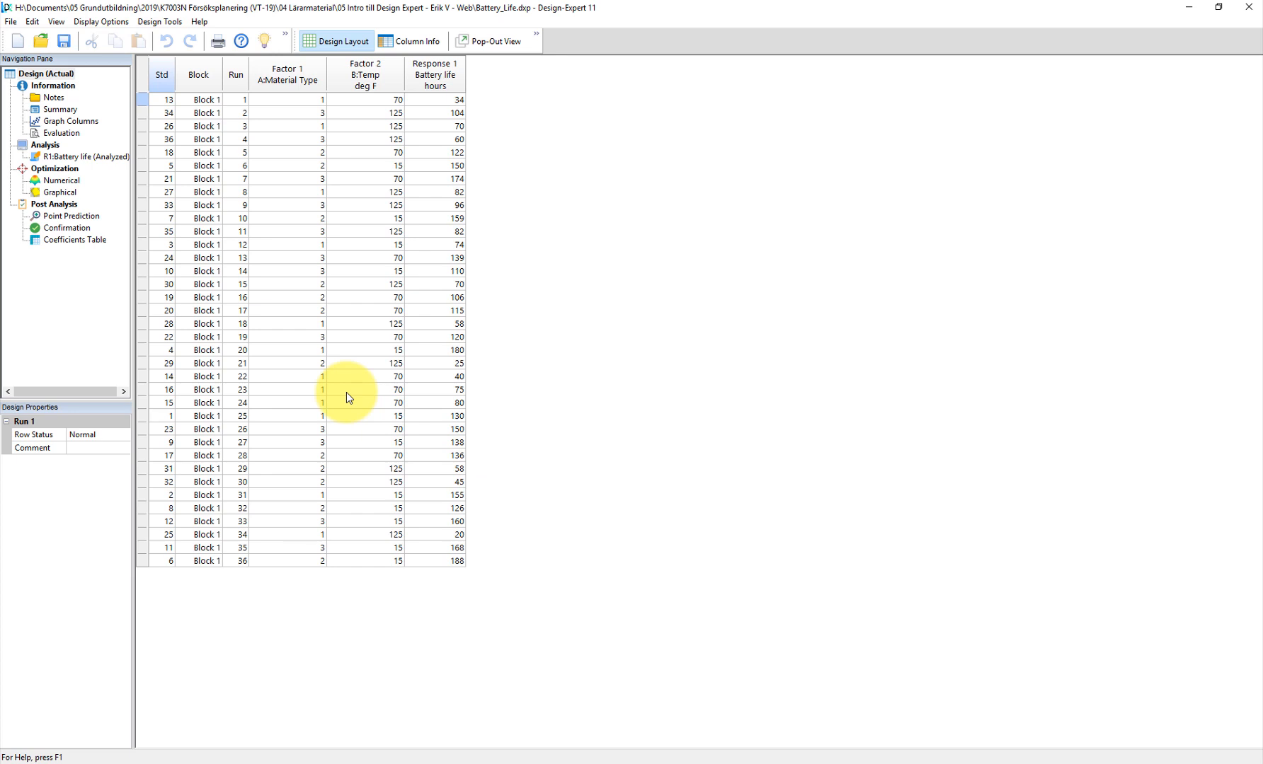
left_click(166, 75)
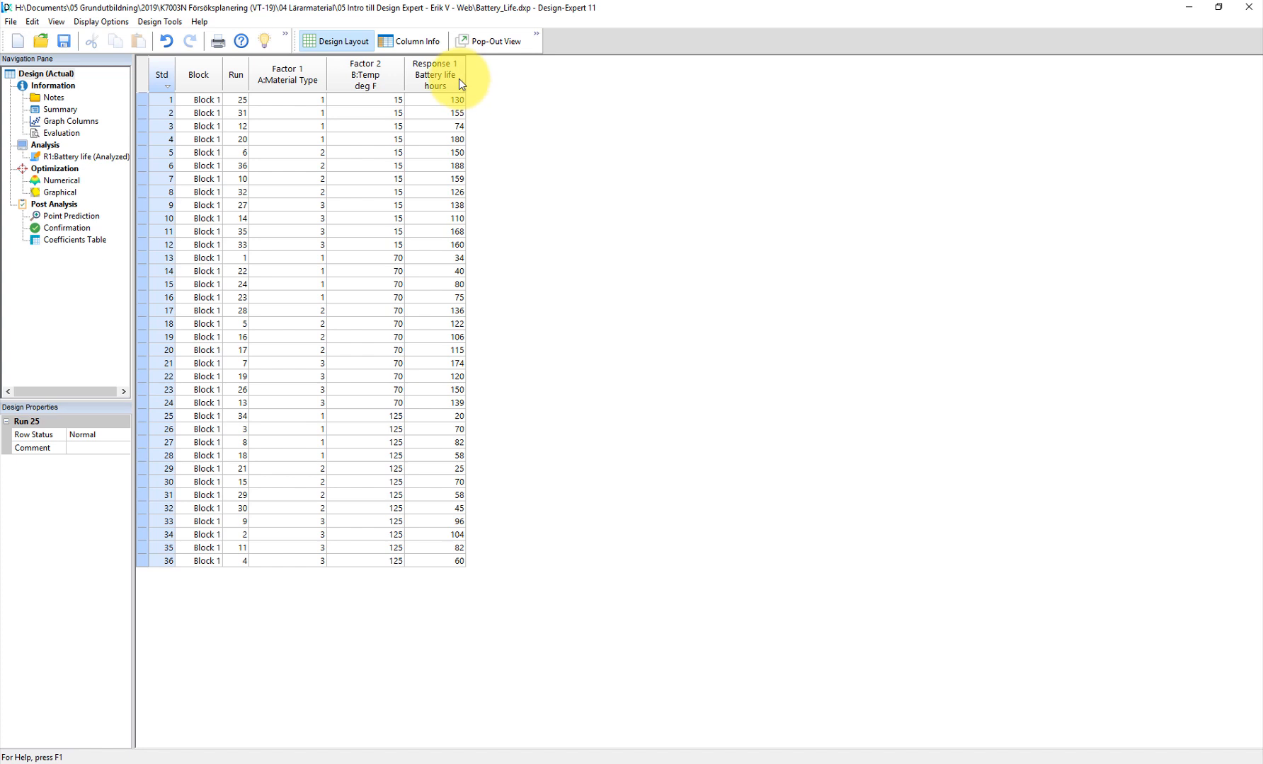
- Review the design summary's factors and responses, the column graph and the evaluation model, and return to the design layout
left_click(34, 109)
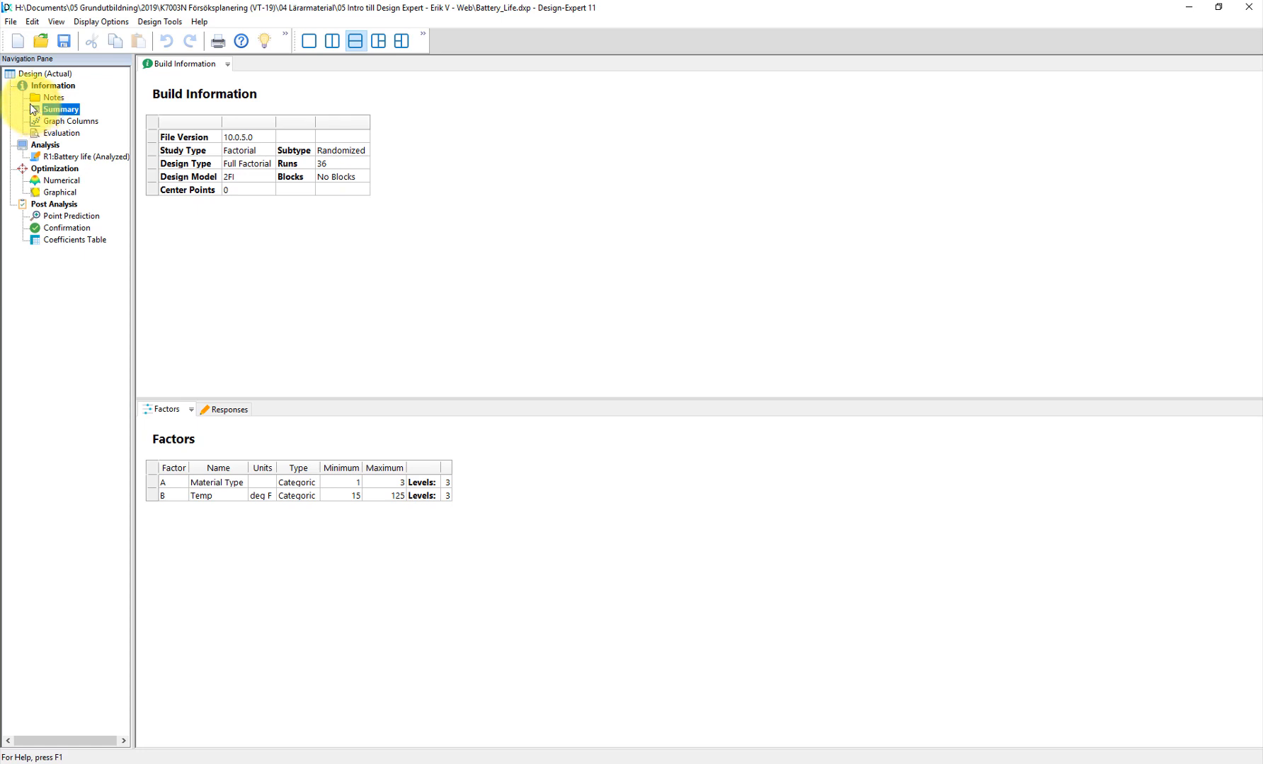
left_click(228, 410)
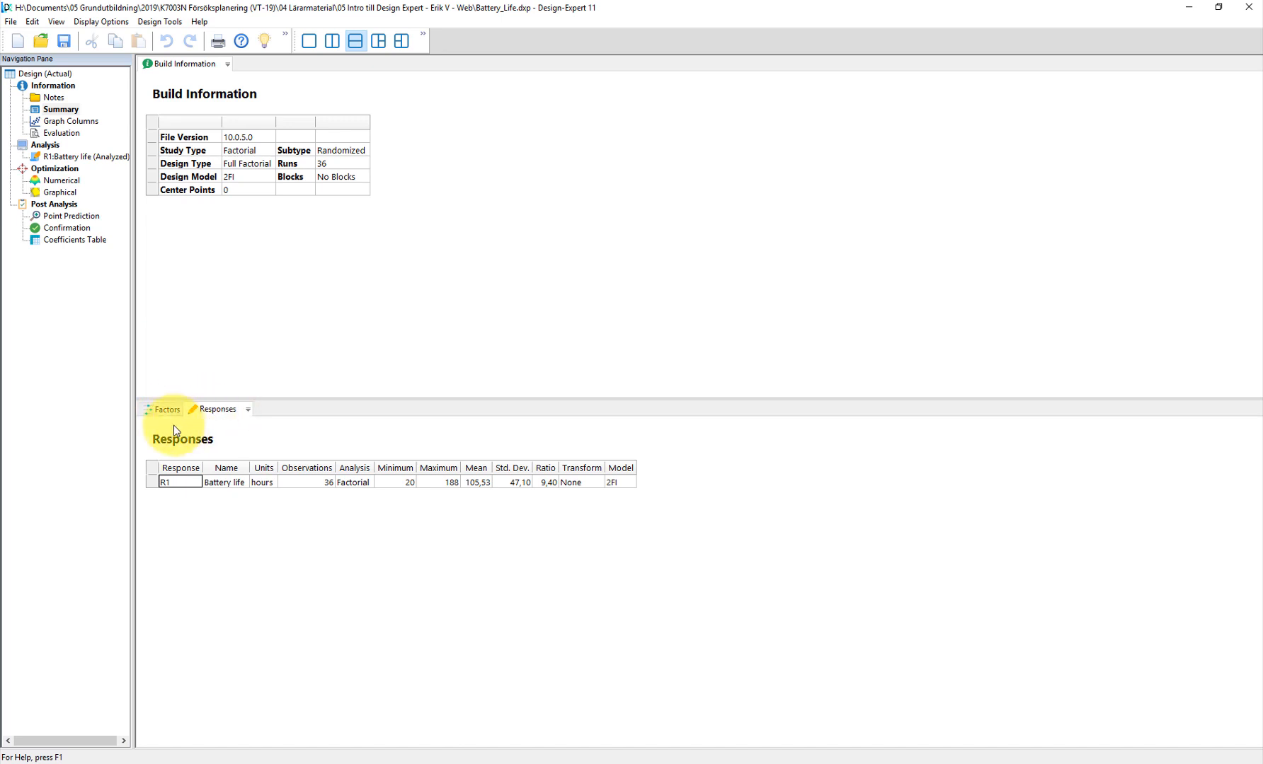
left_click(161, 409)
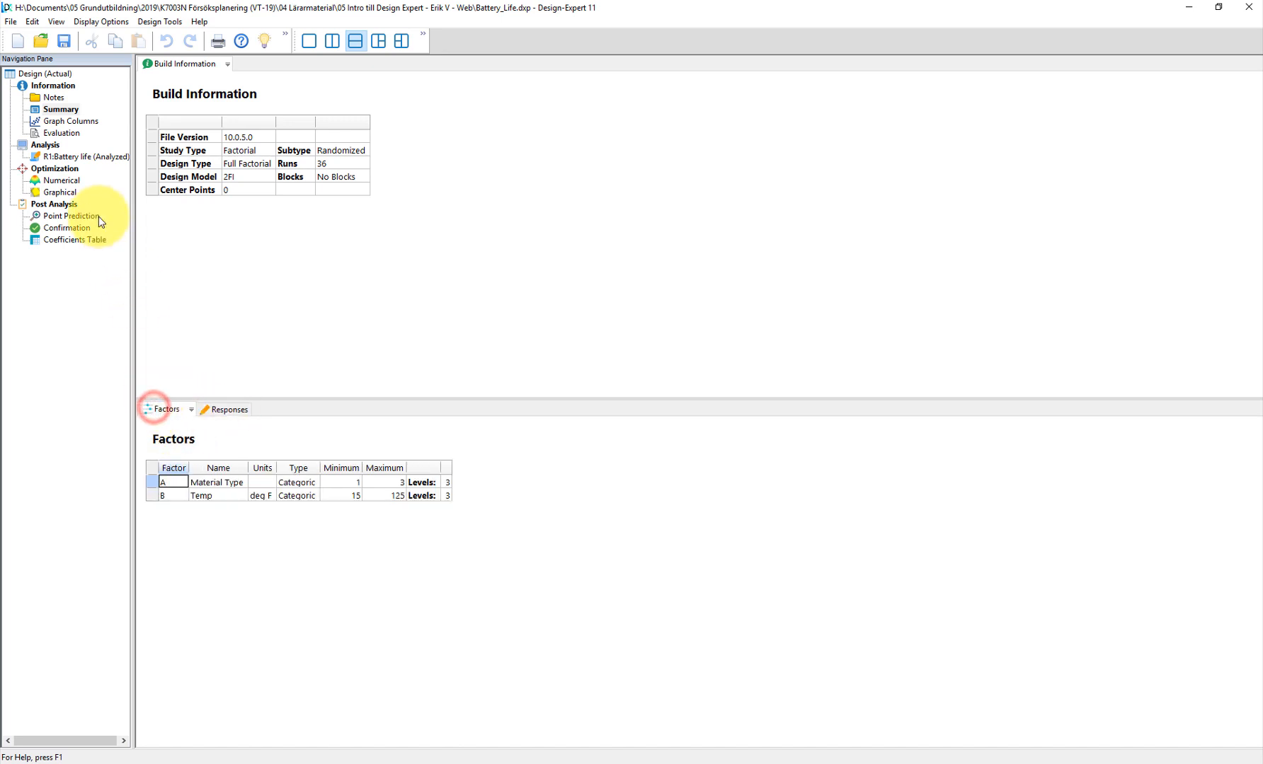
left_click(65, 122)
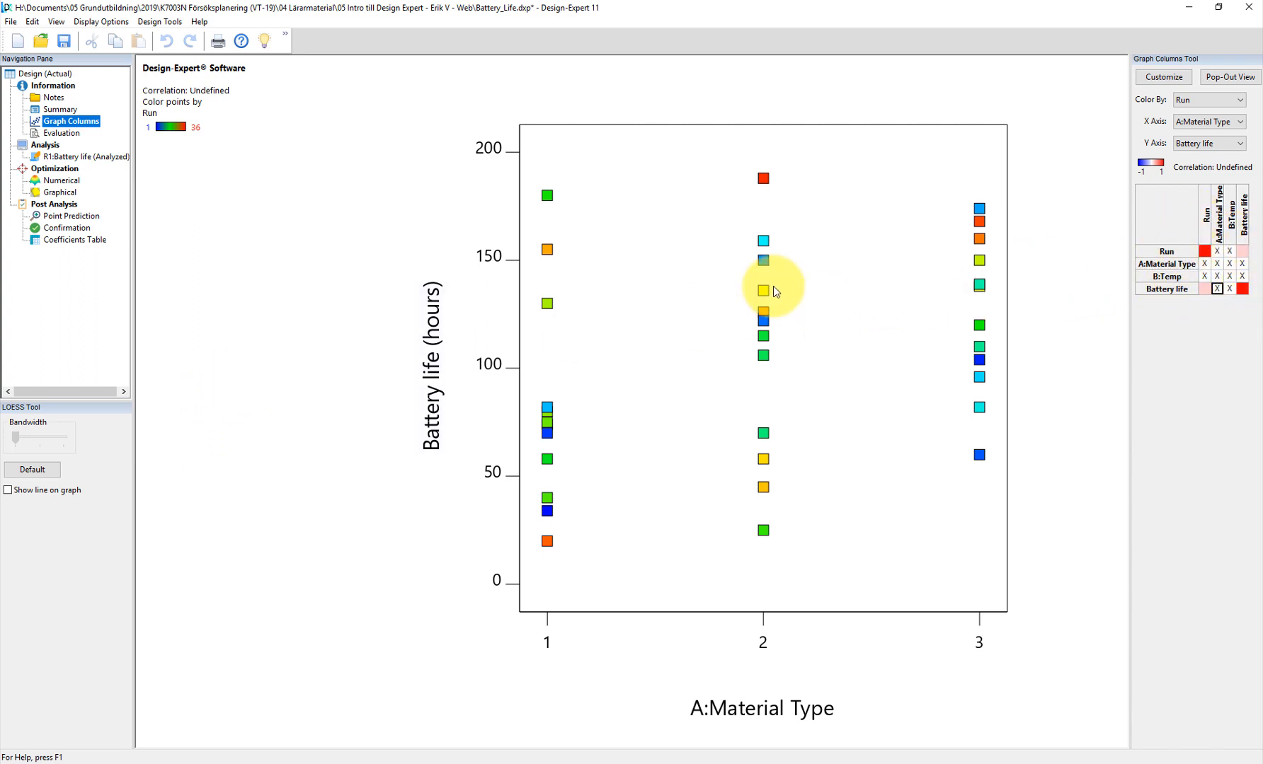
left_click(58, 134)
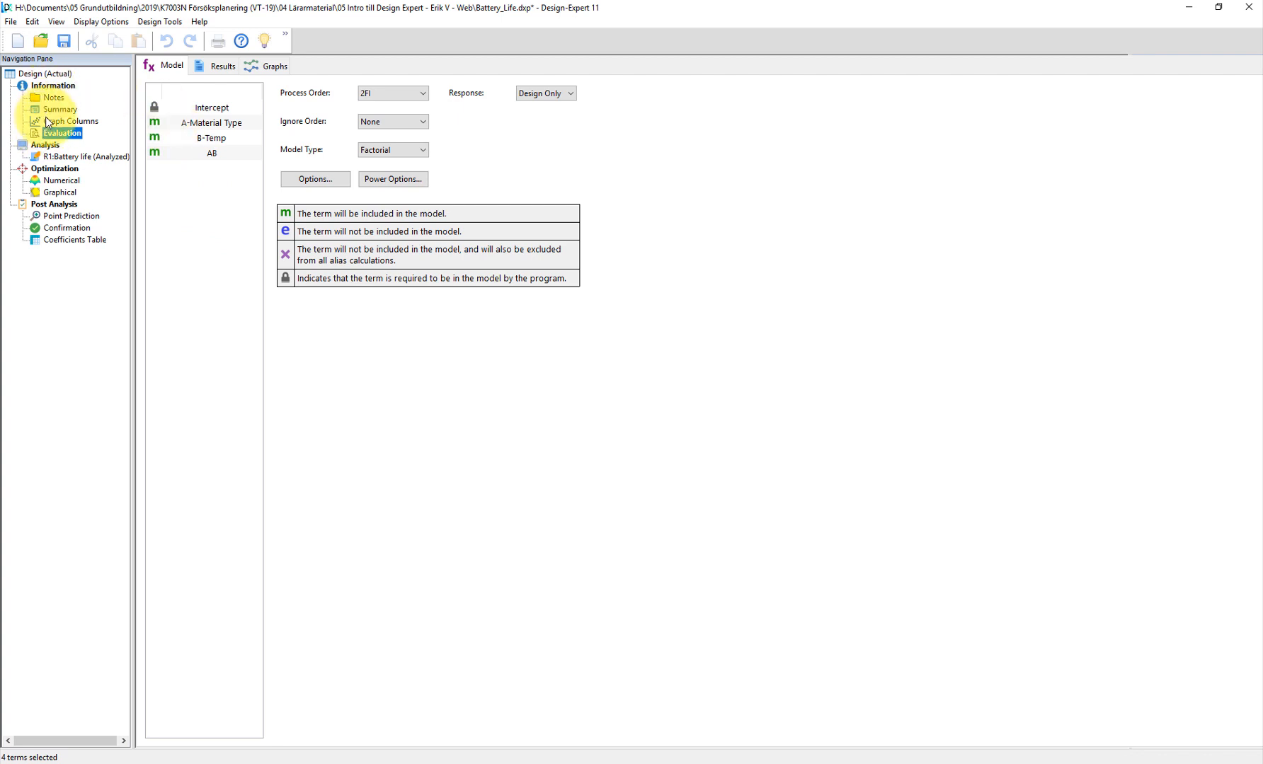
left_click(36, 75)
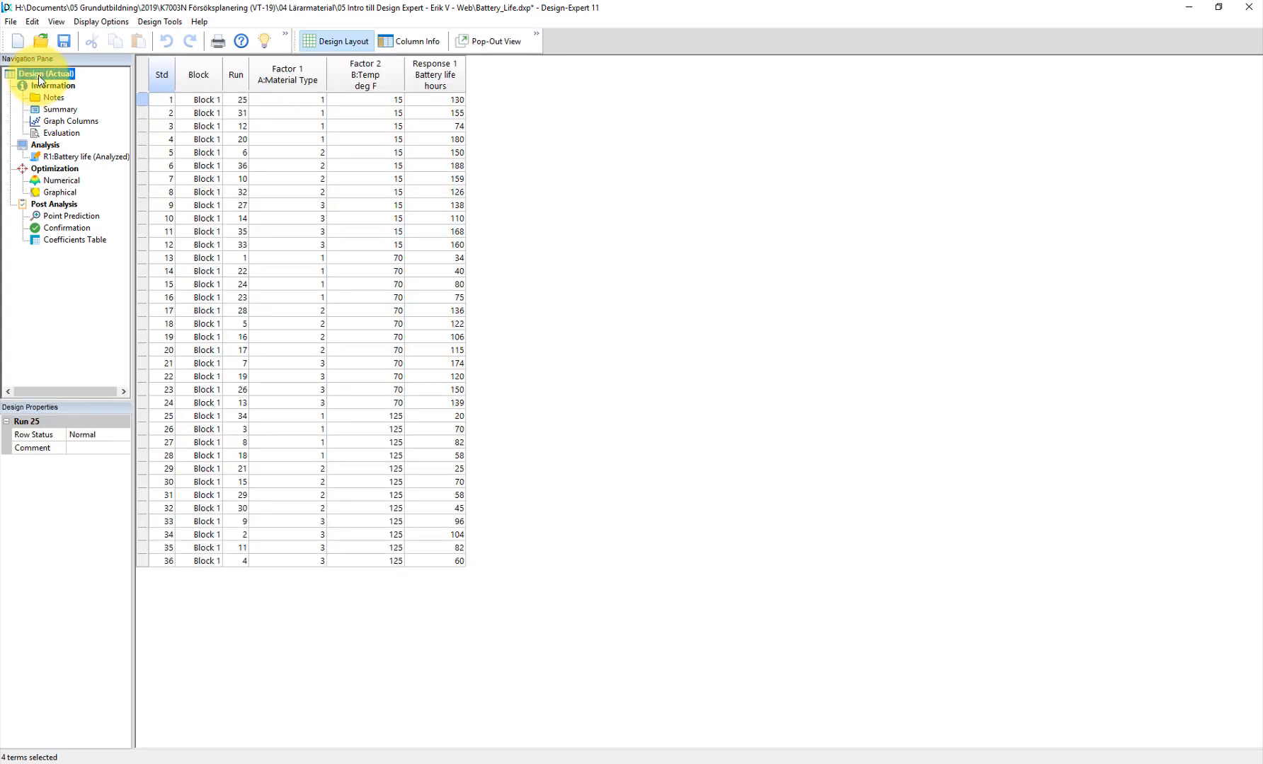
- Look through the Battery life analysis stages from transformation, effects and ANOVA to diagnostics and model graphs
left_click(67, 157)
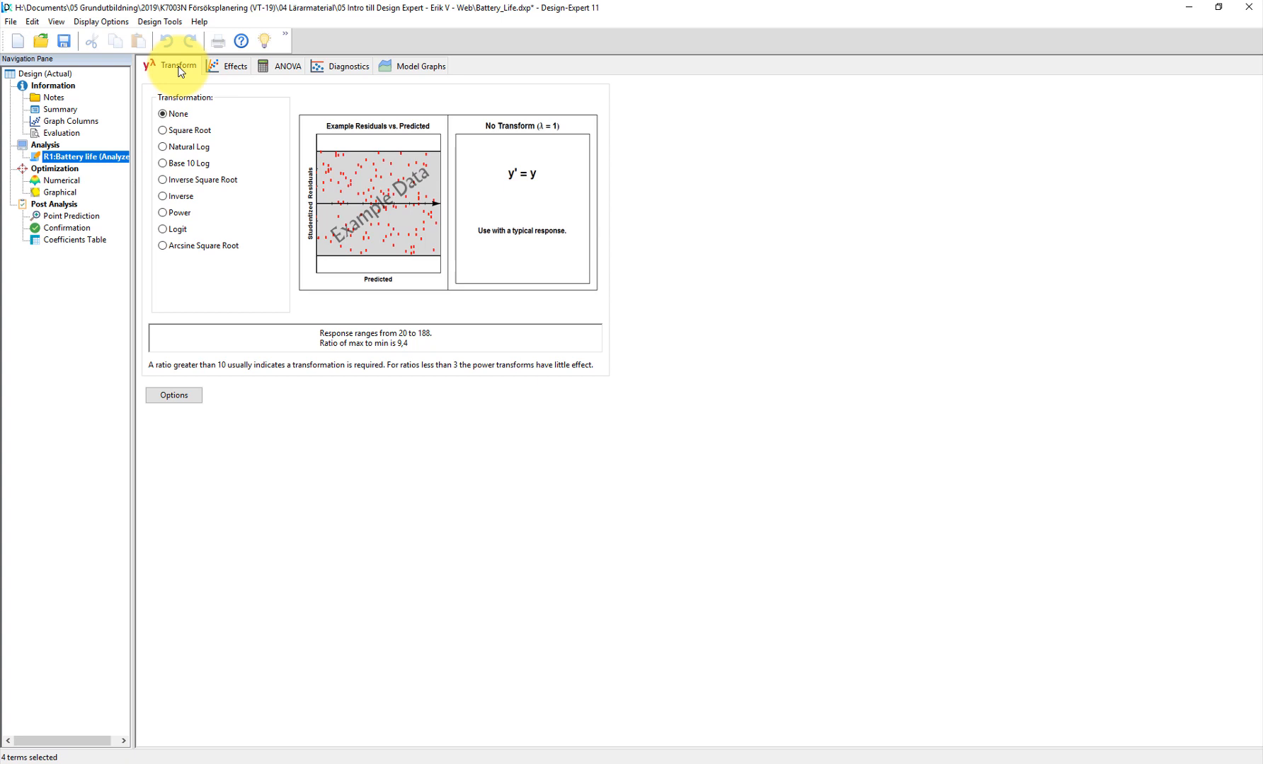
left_click(227, 67)
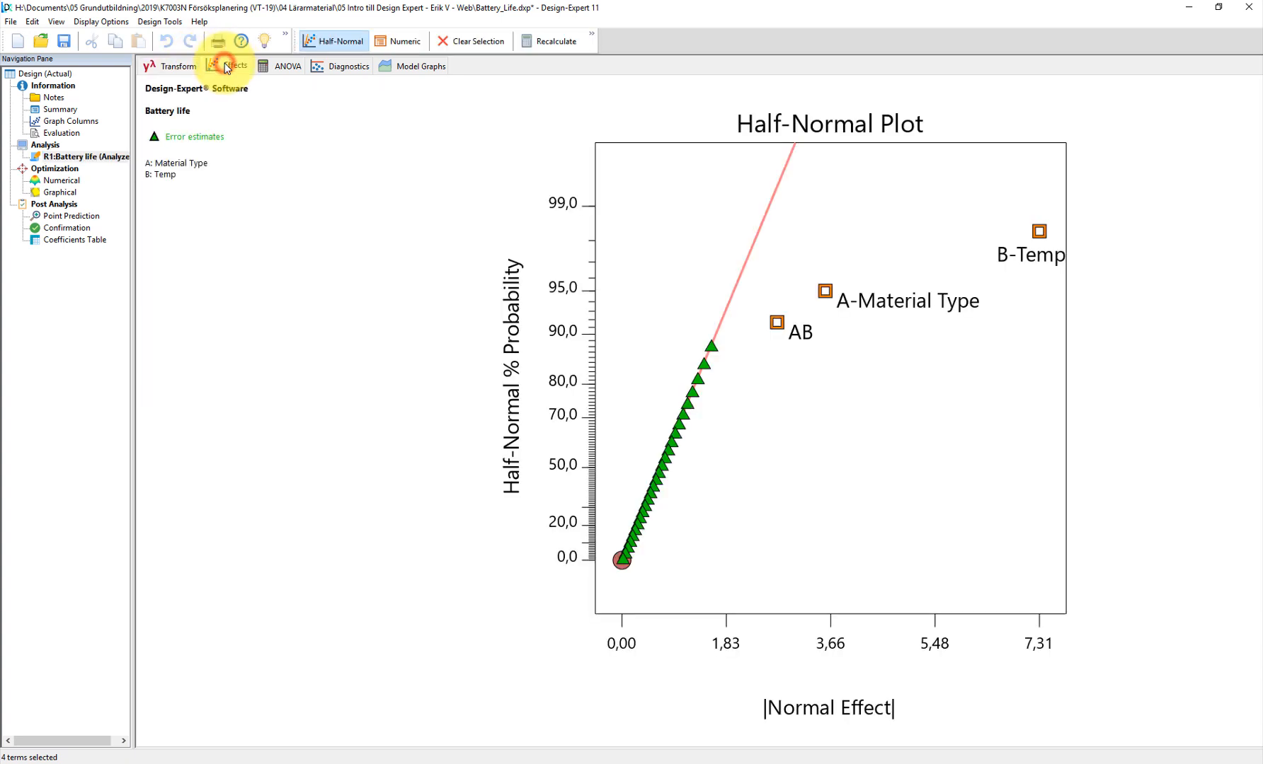
left_click(270, 66)
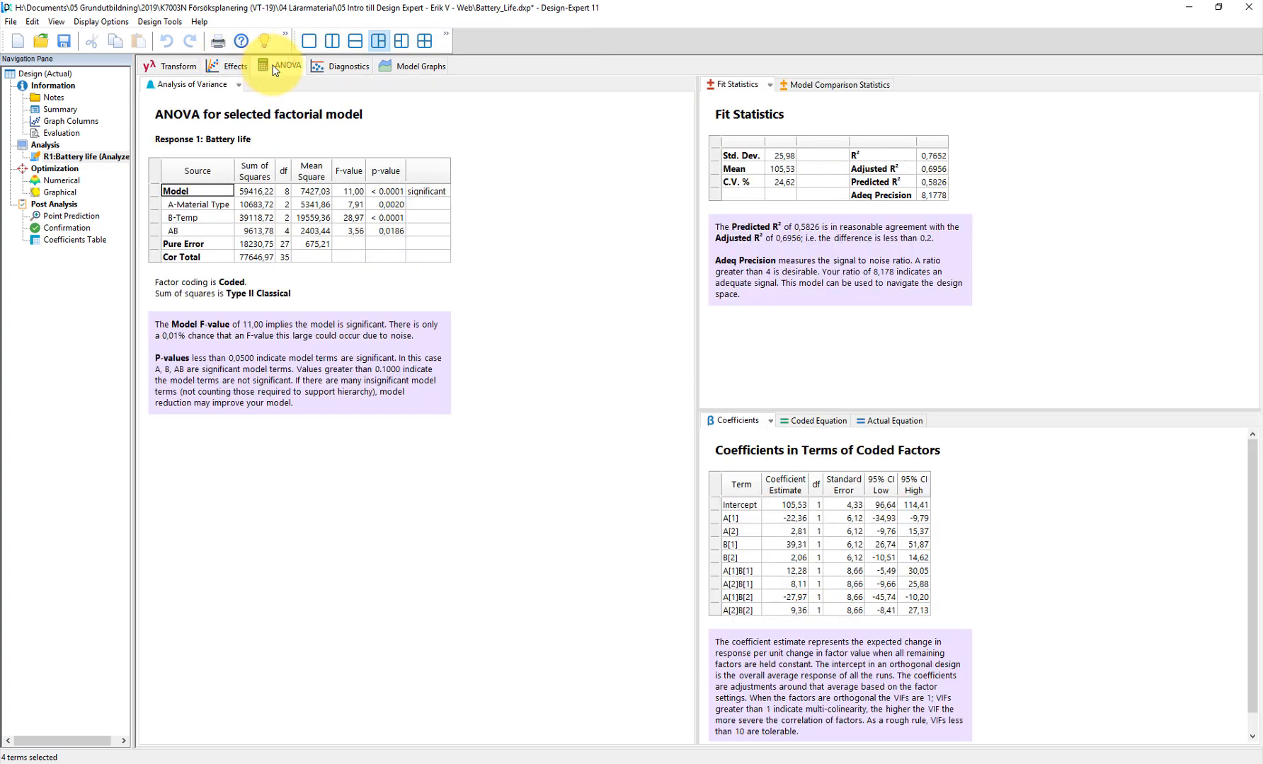
left_click(340, 68)
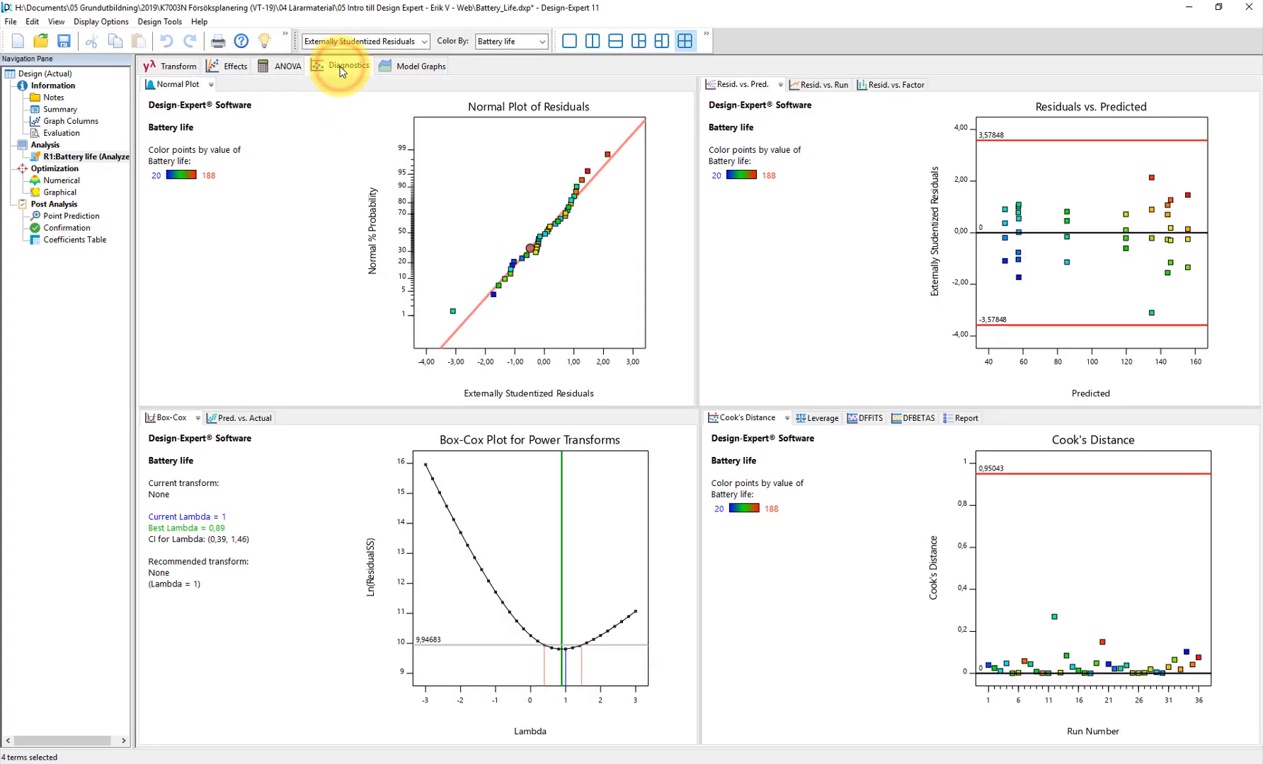
left_click(424, 67)
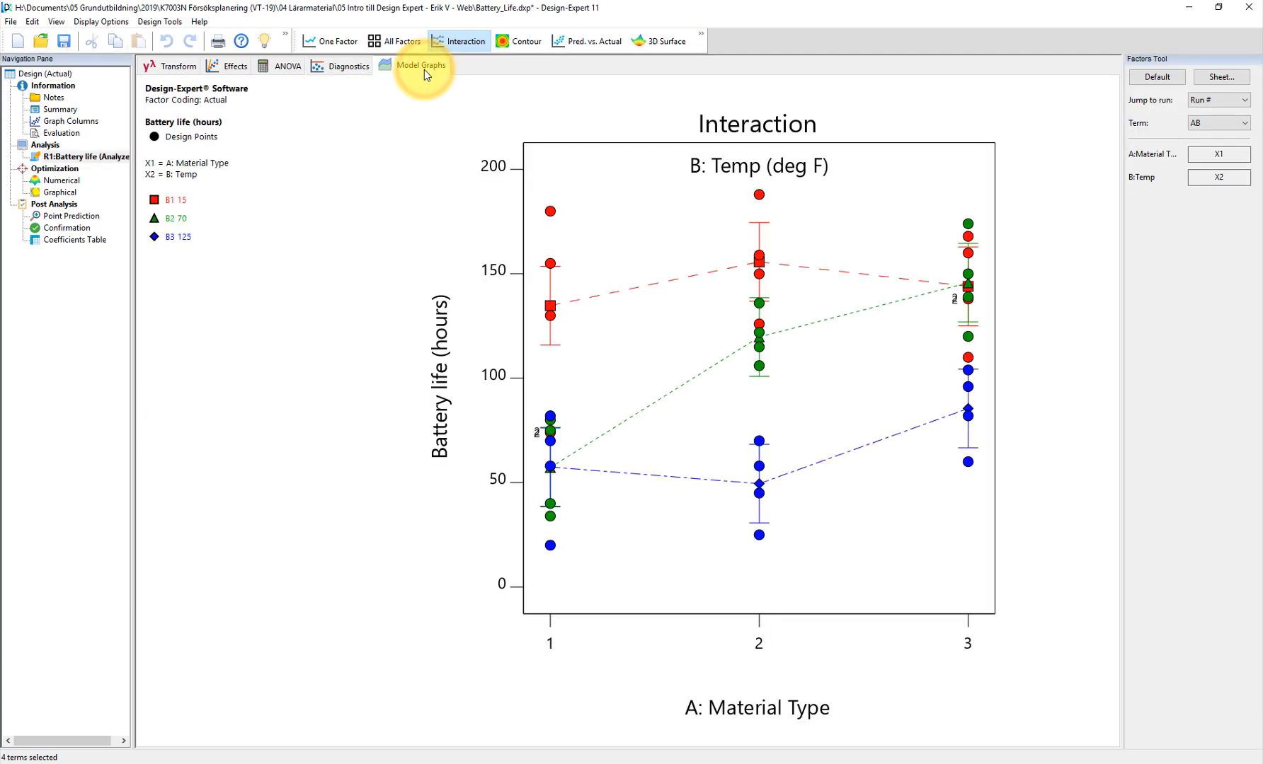
- Examine the transformation options and the half-normal plot of effects for Battery life
left_click(182, 71)
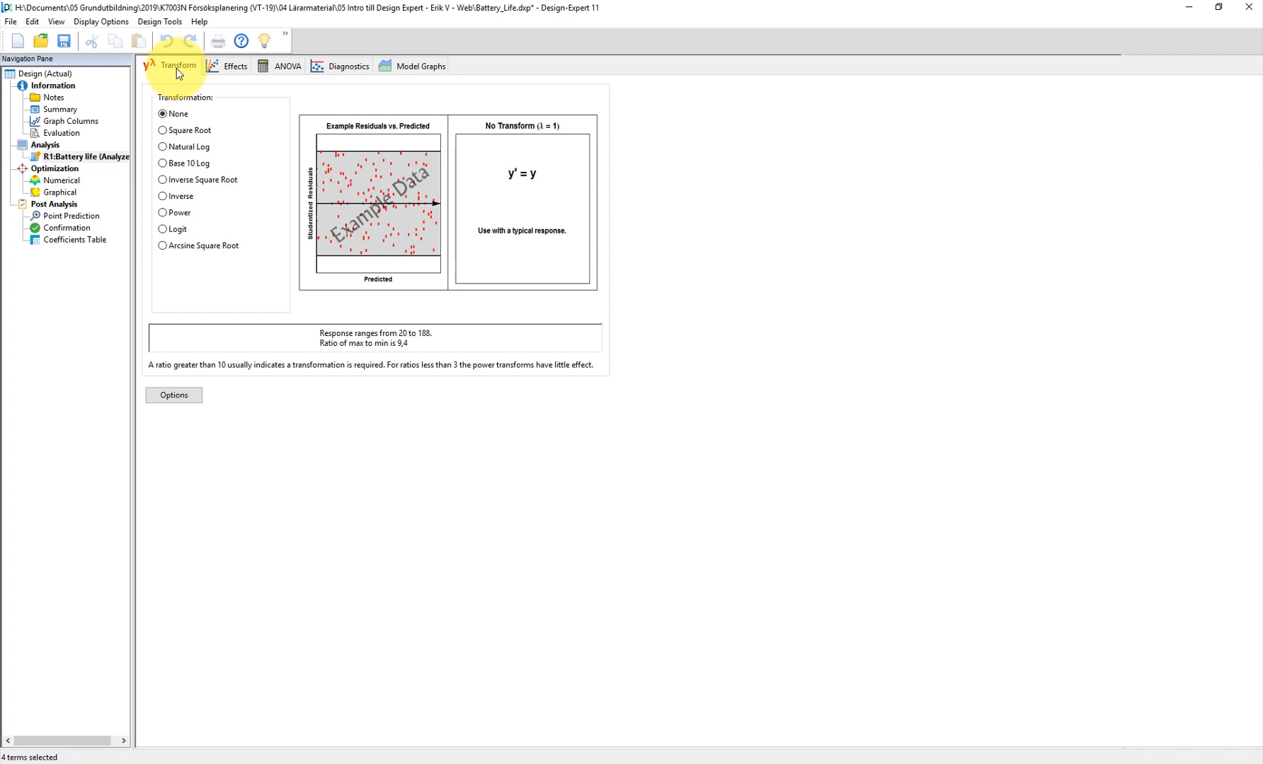
left_click(229, 68)
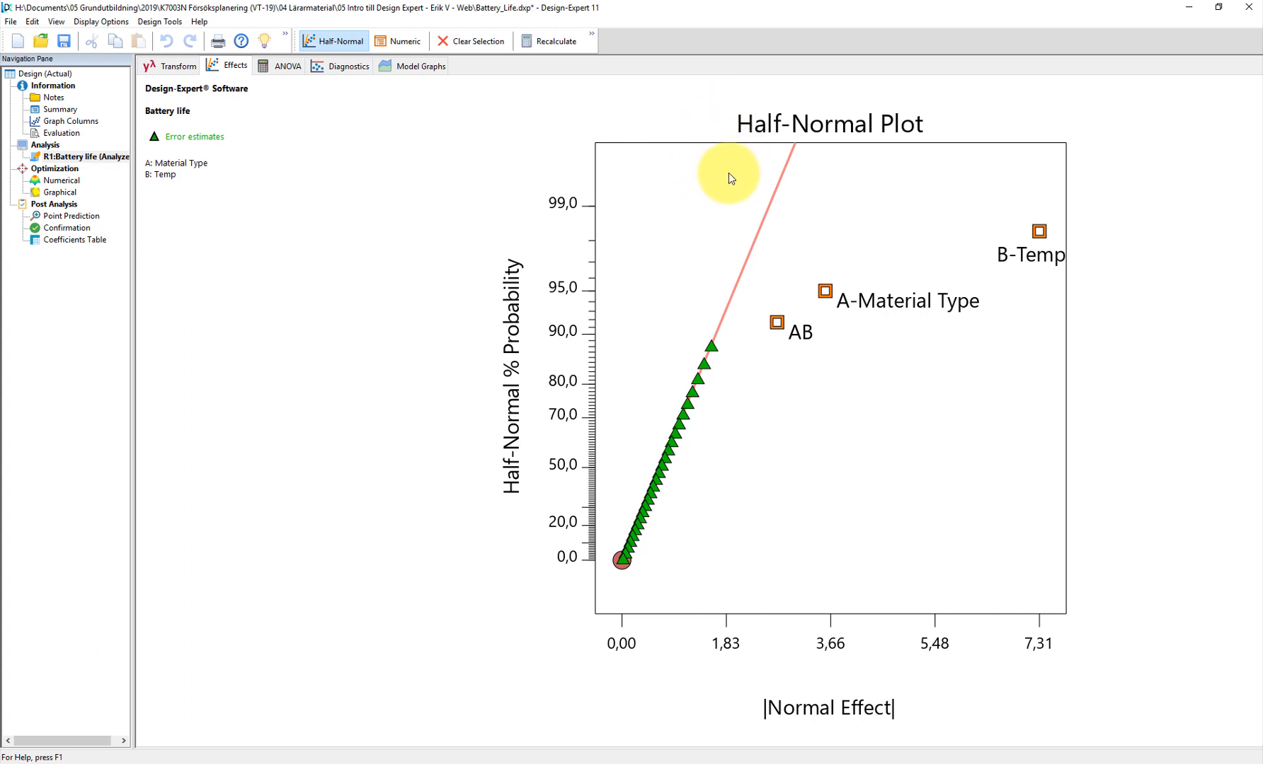
left_click_drag(722, 148, 1145, 386)
left_click_drag(652, 187, 1131, 467)
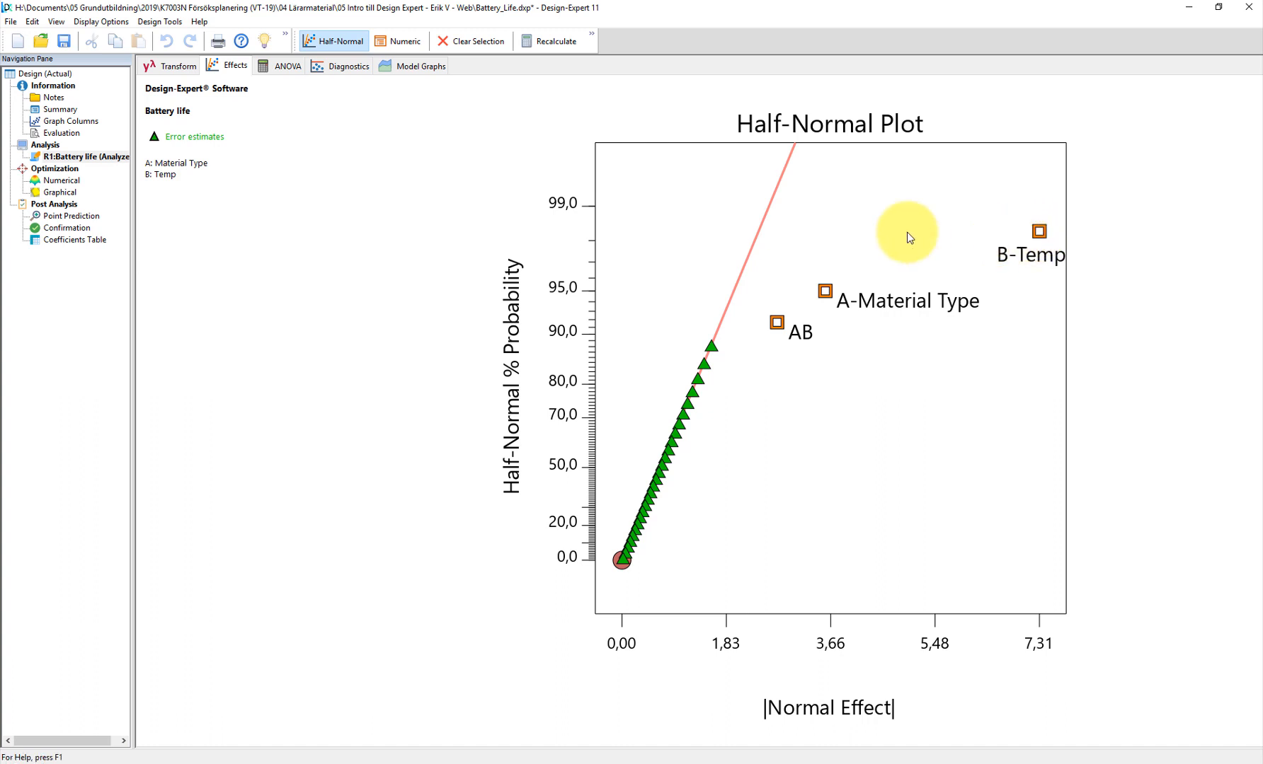
- Show the effects numerically, try excluding the AB and B-Temp terms from the model, and include both again
left_click(398, 40)
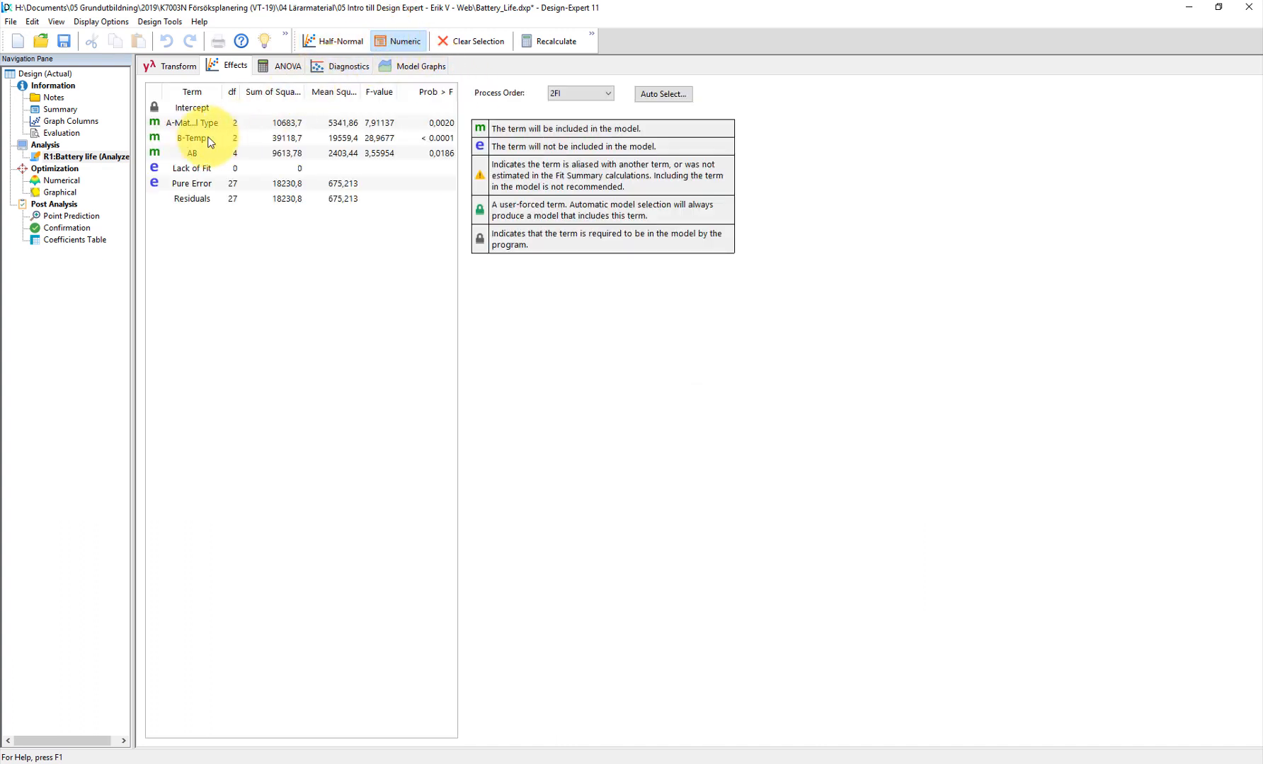
left_click(155, 154)
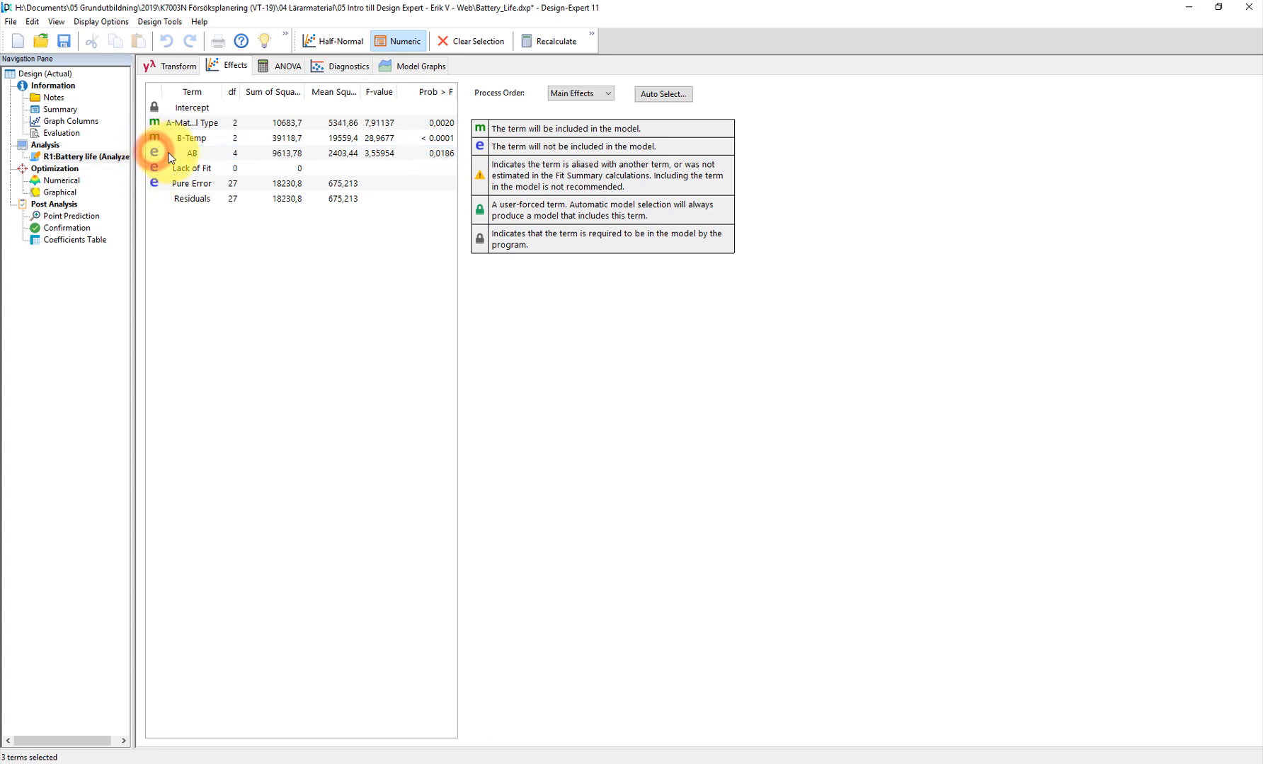
left_click(154, 138)
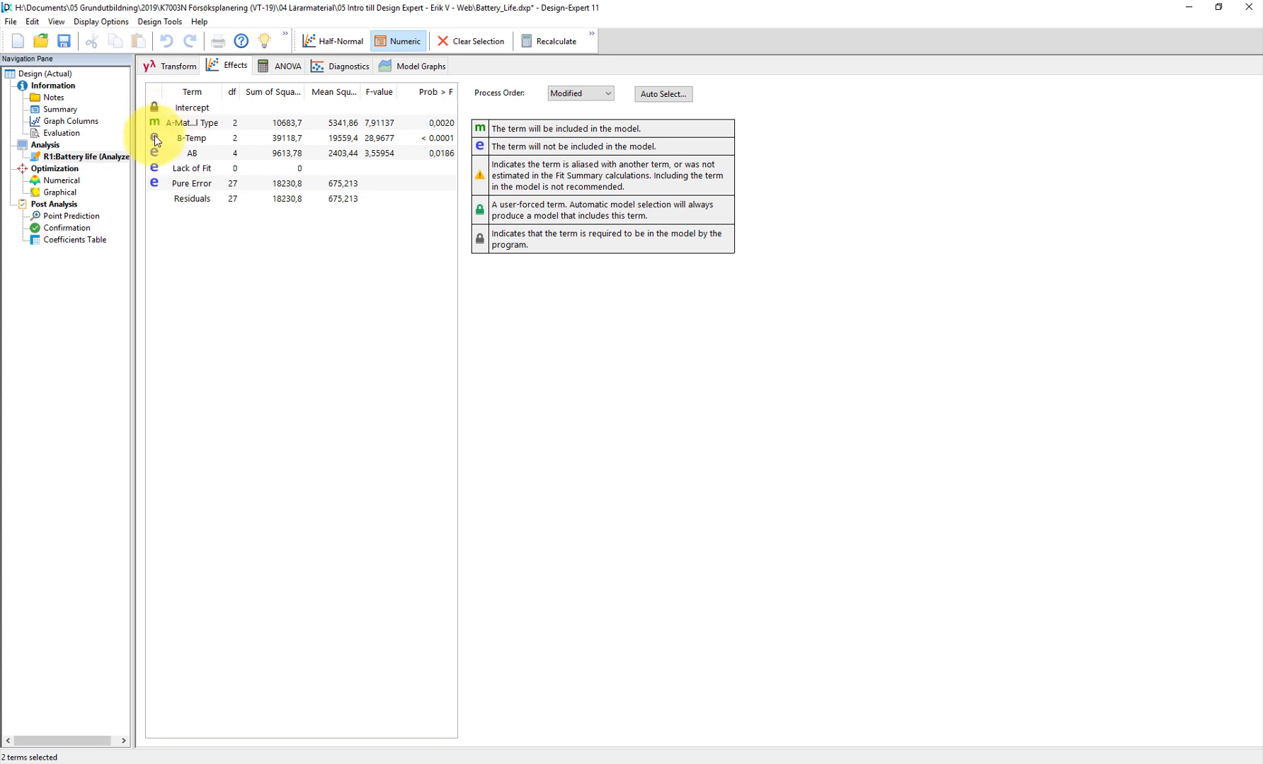
left_click(157, 135)
left_click(158, 152)
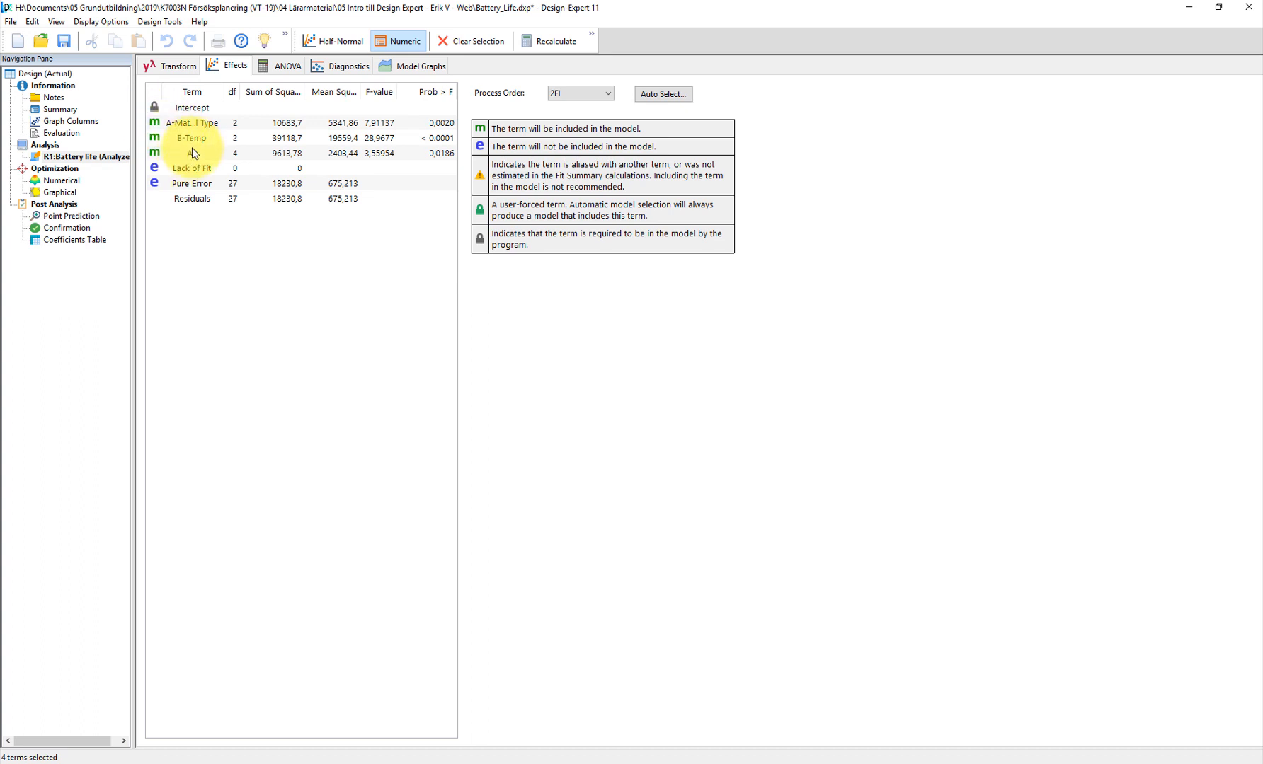
- Show the Battery life ANOVA results, try different pane layouts, and arrange the results in a quad split
left_click(287, 65)
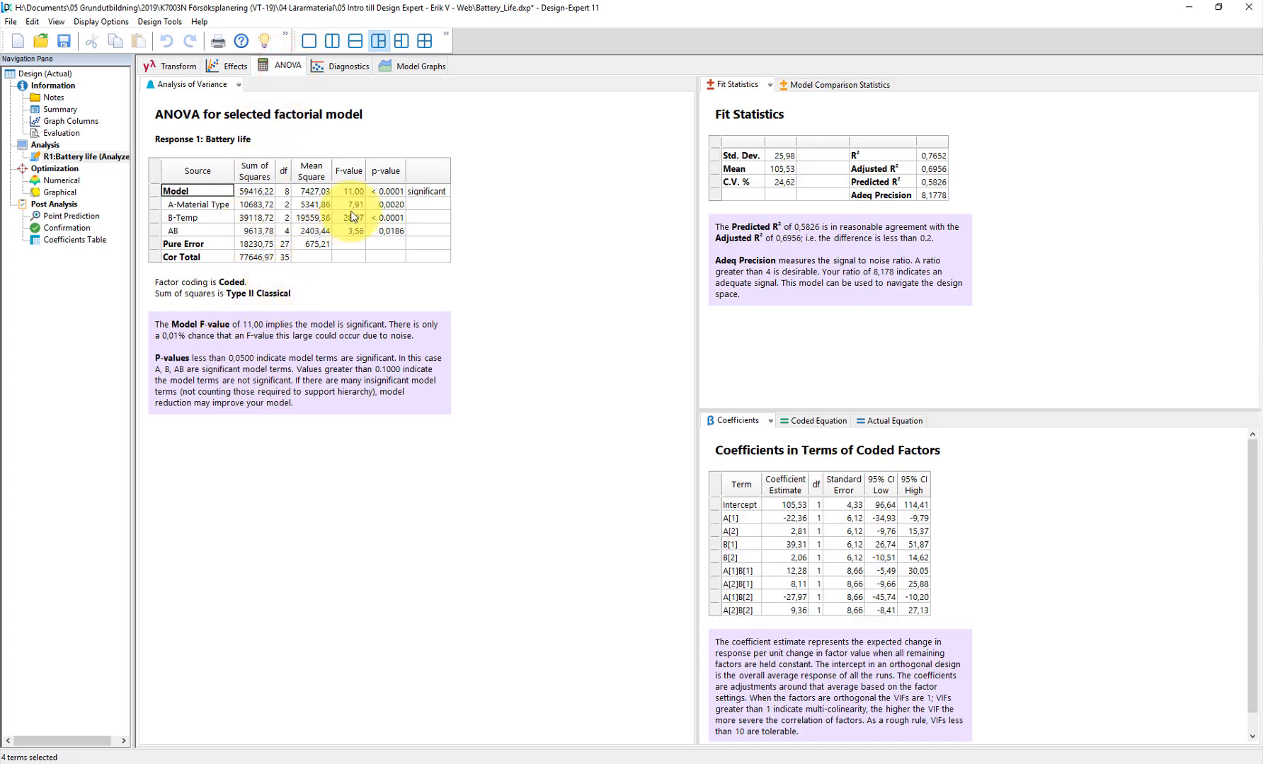
left_click(405, 41)
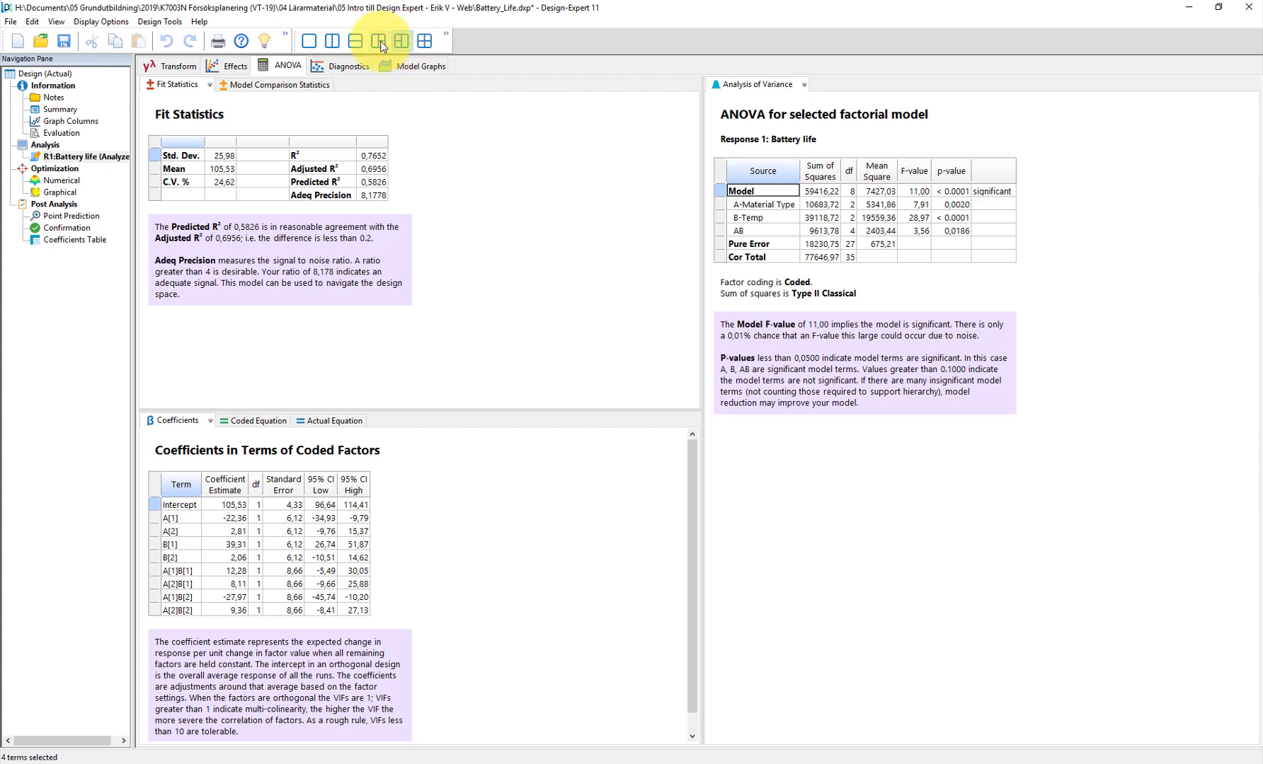
left_click(380, 44)
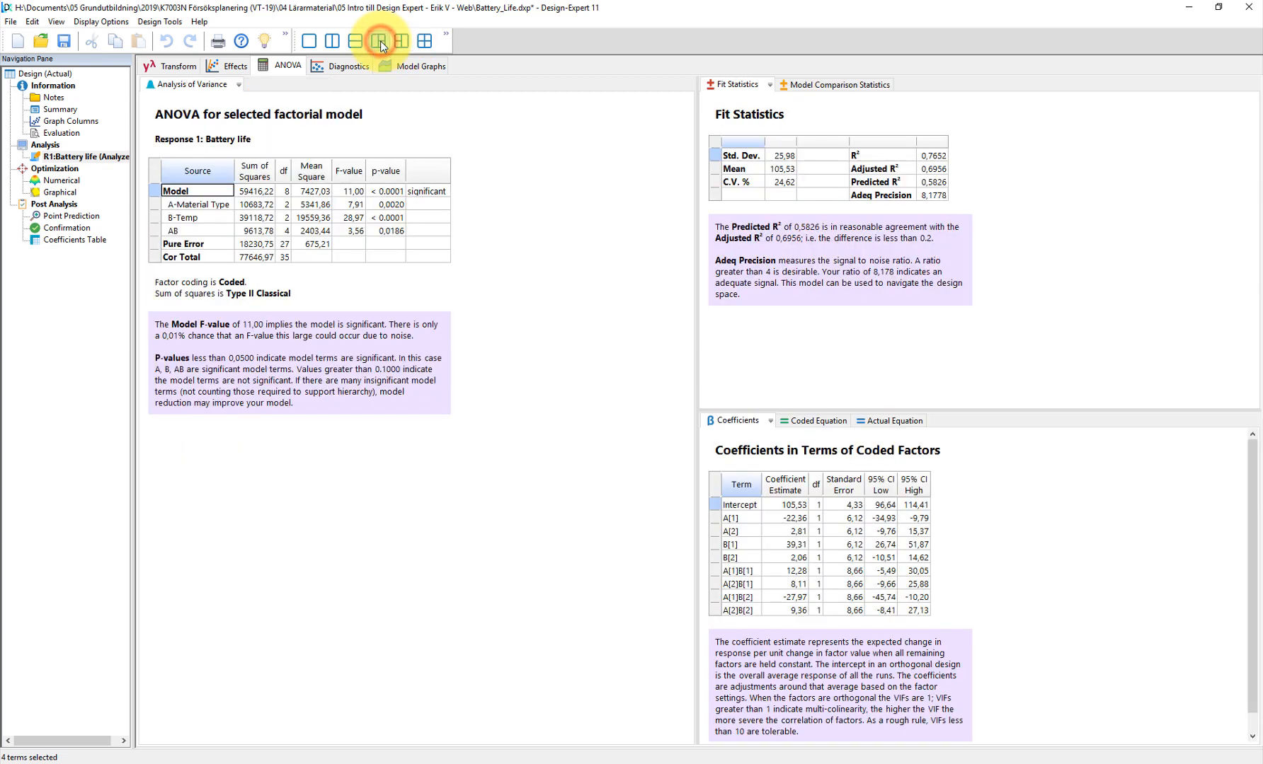
left_click(423, 43)
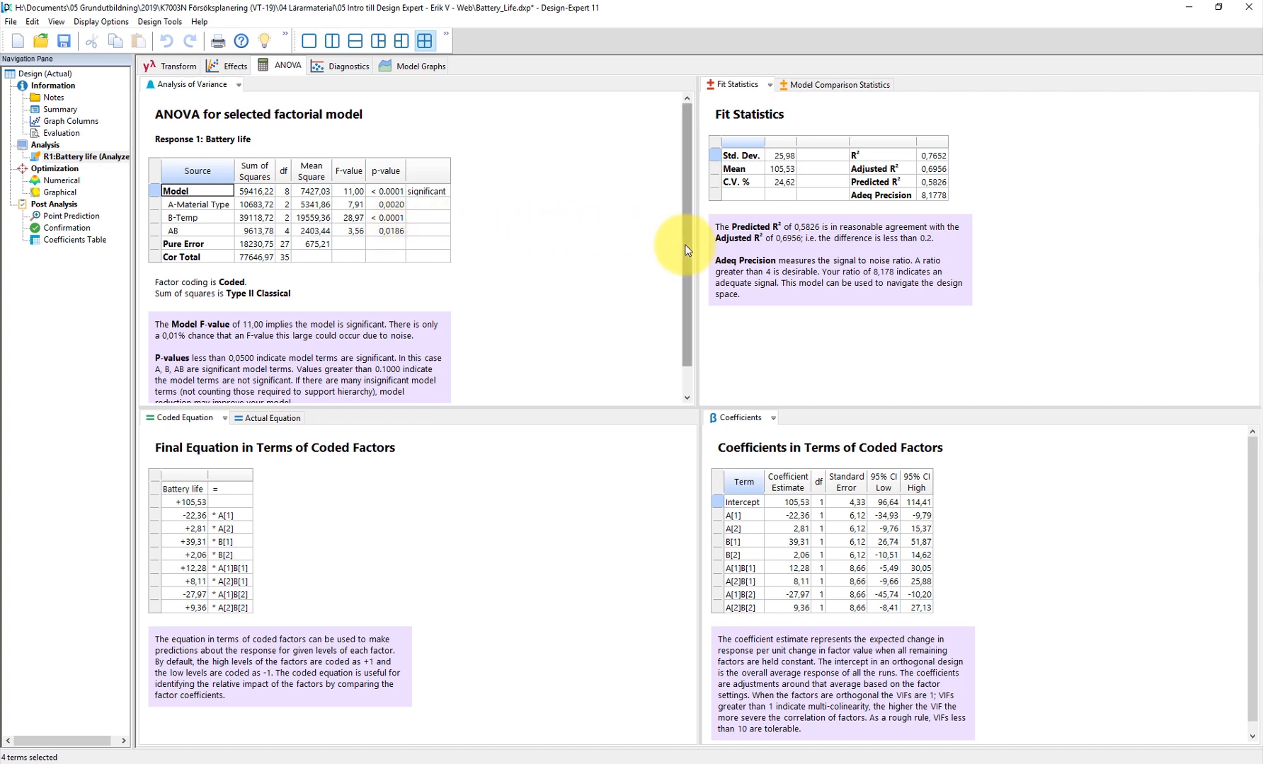
left_click_drag(684, 246, 682, 254)
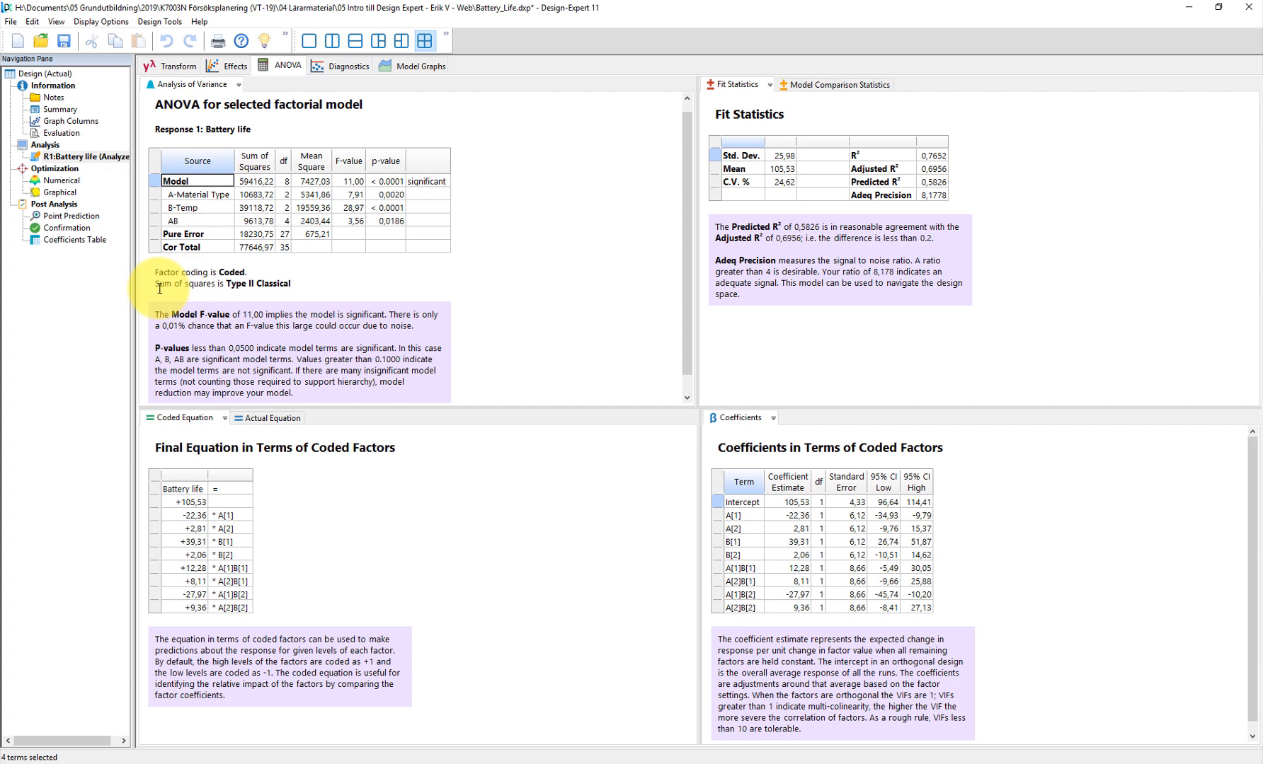
- Hide the explanatory annotations in the ANOVA results and show them again
left_click(55, 22)
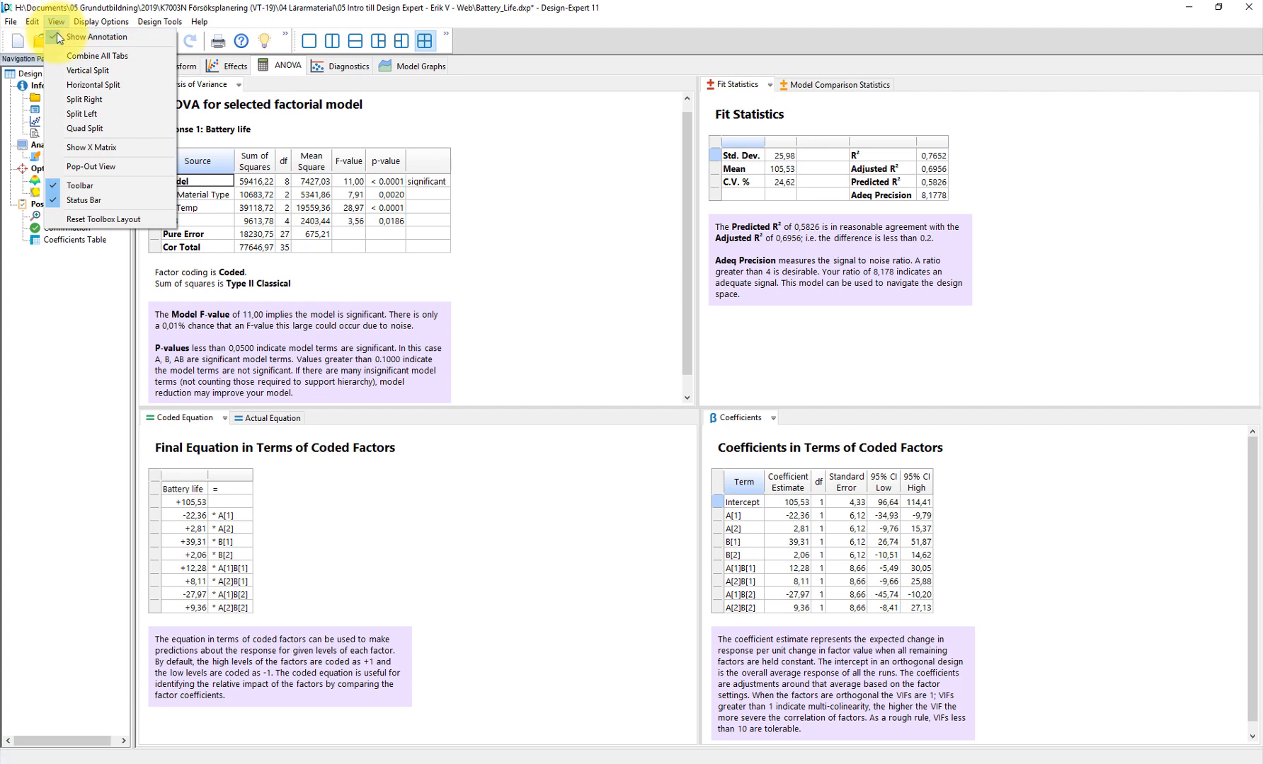
left_click(71, 38)
left_click(57, 21)
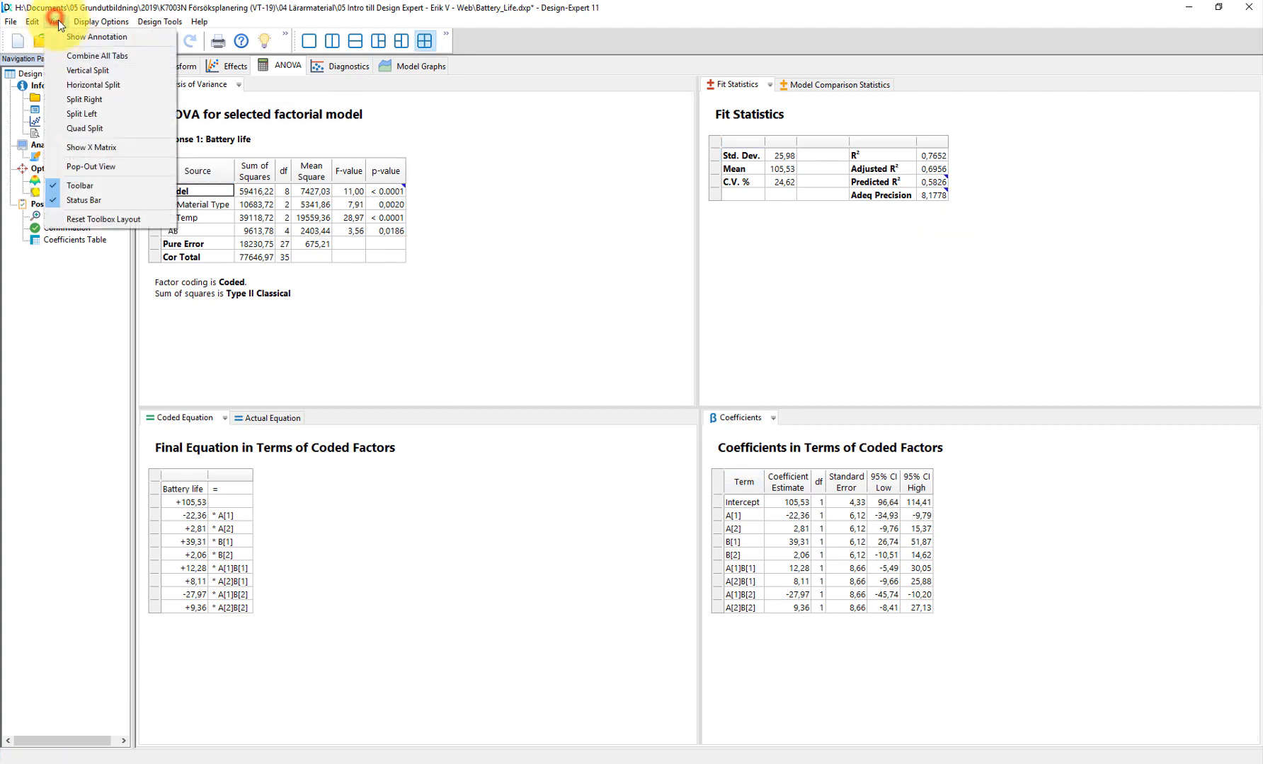
left_click(65, 39)
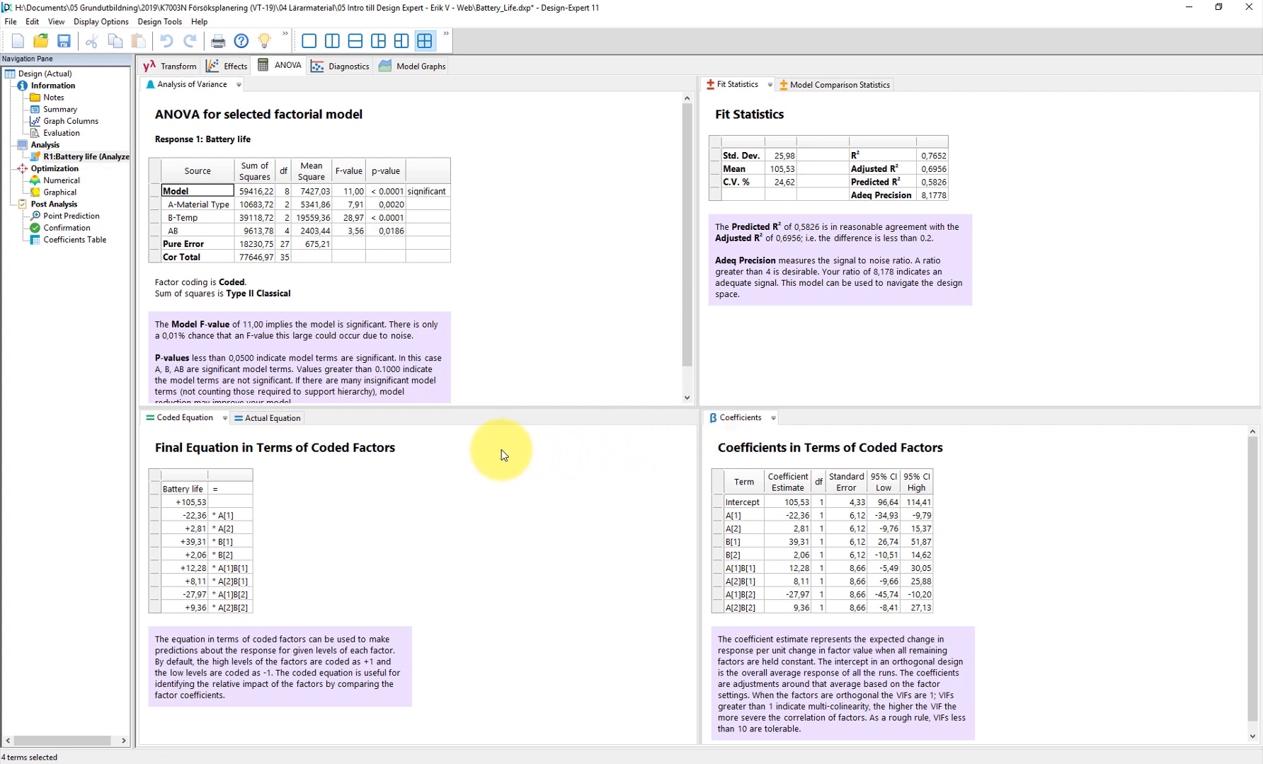
- Show the Battery life residual diagnostics and combine all plots into a single pane with the normal plot displayed
left_click(334, 65)
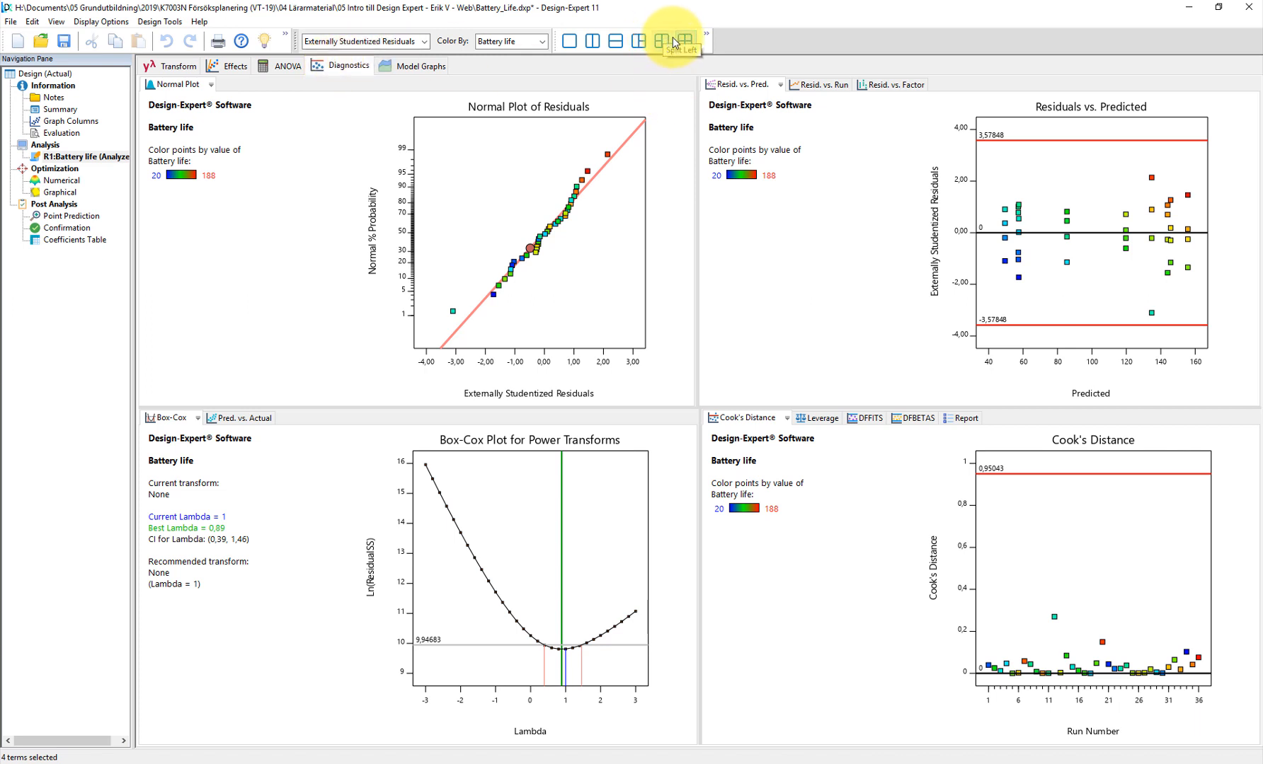
left_click(638, 43)
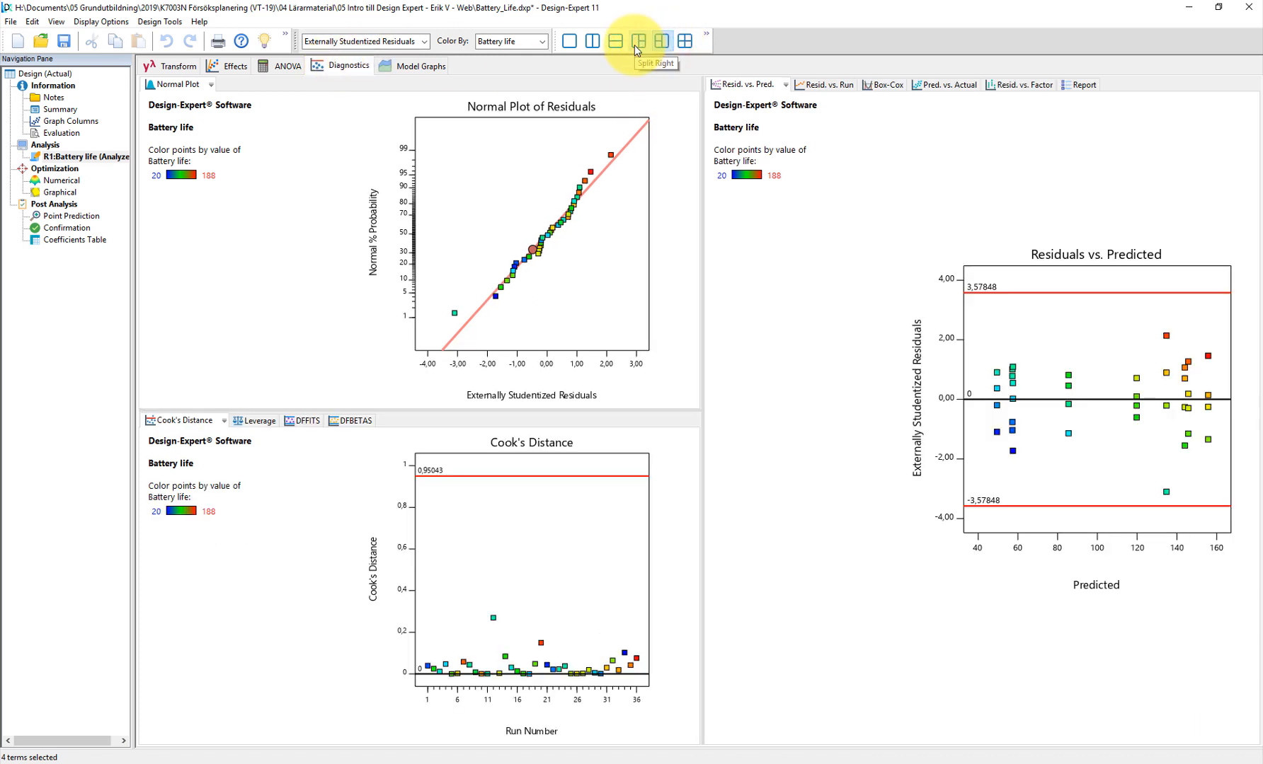
left_click(567, 44)
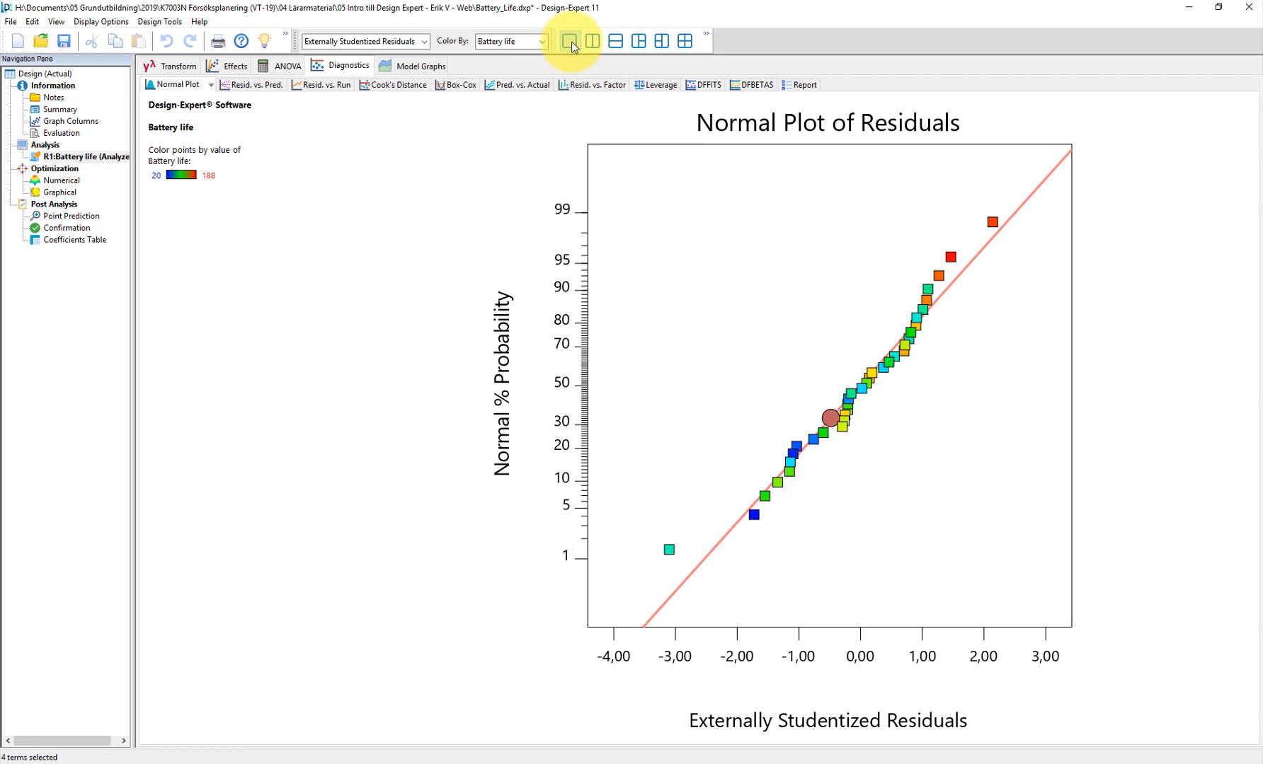
- Review the residuals vs. predicted and normal plots in the single pane, and arrange the diagnostics plots in a quad split
left_click(257, 85)
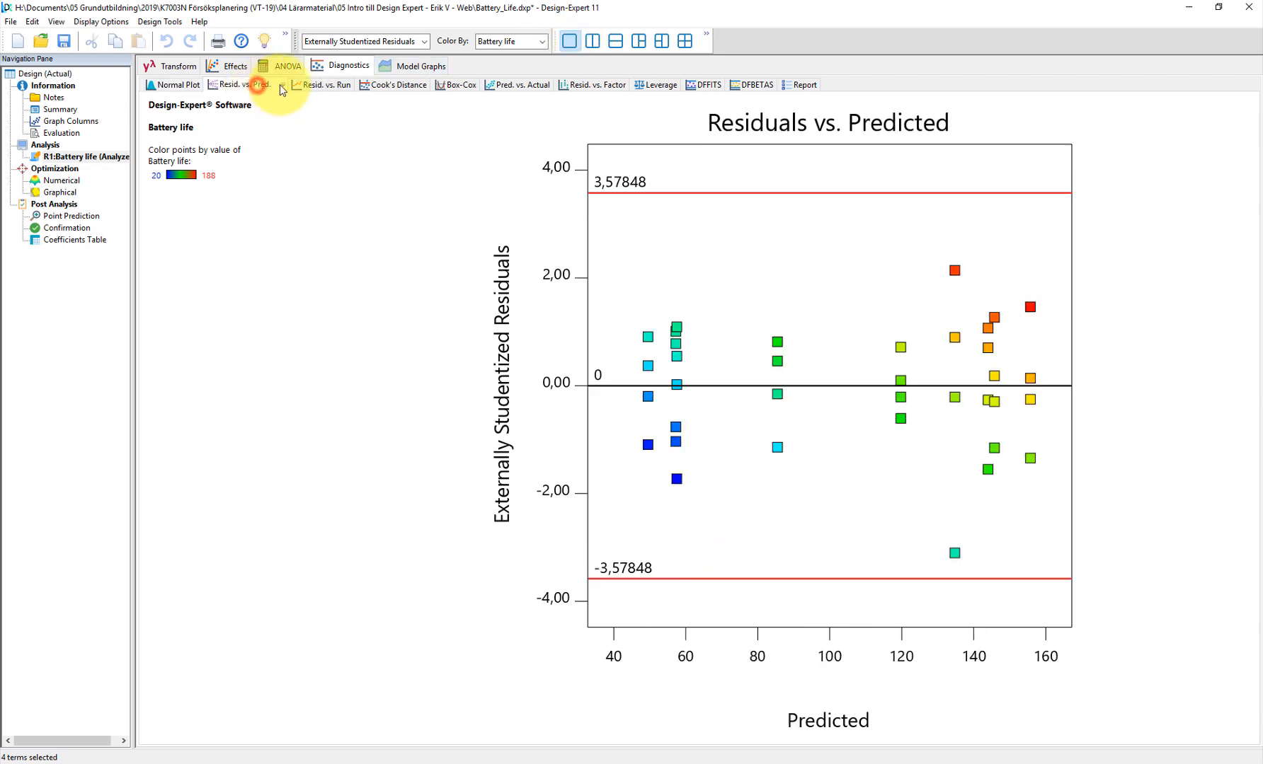
left_click(324, 85)
left_click(254, 85)
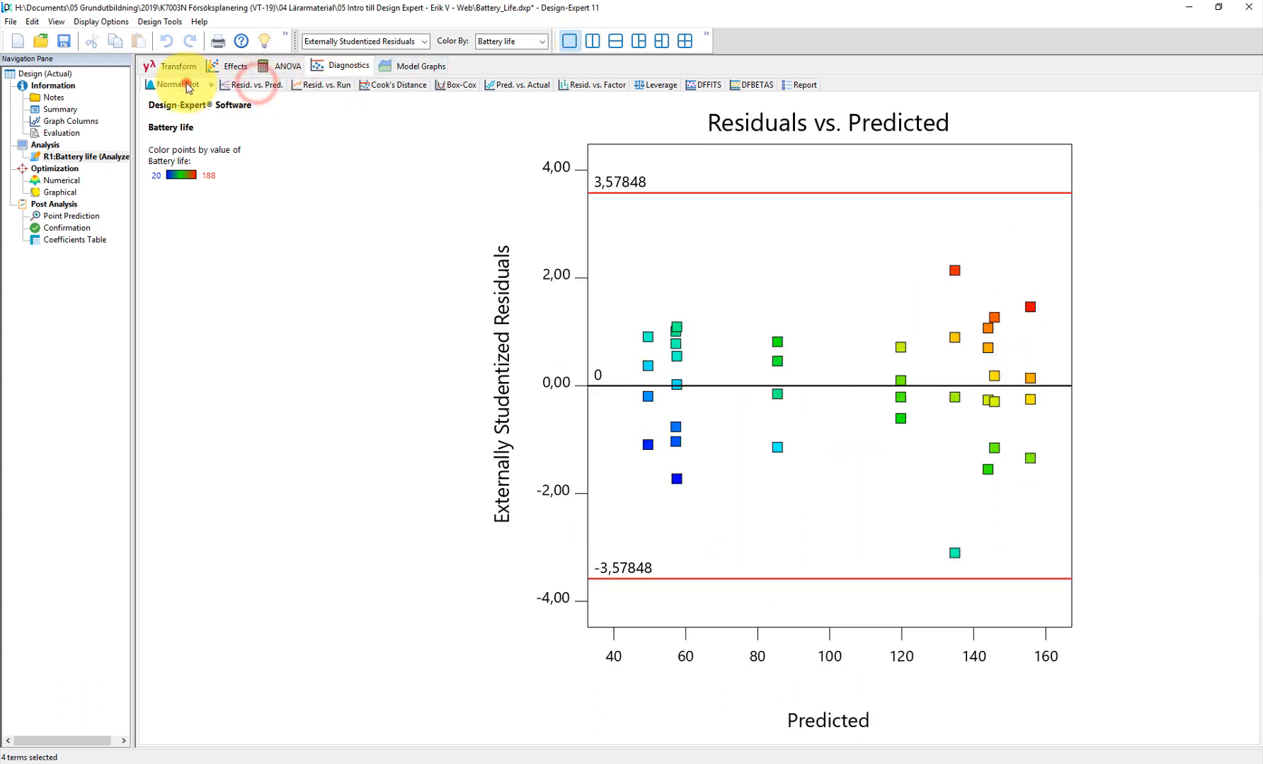
left_click(185, 85)
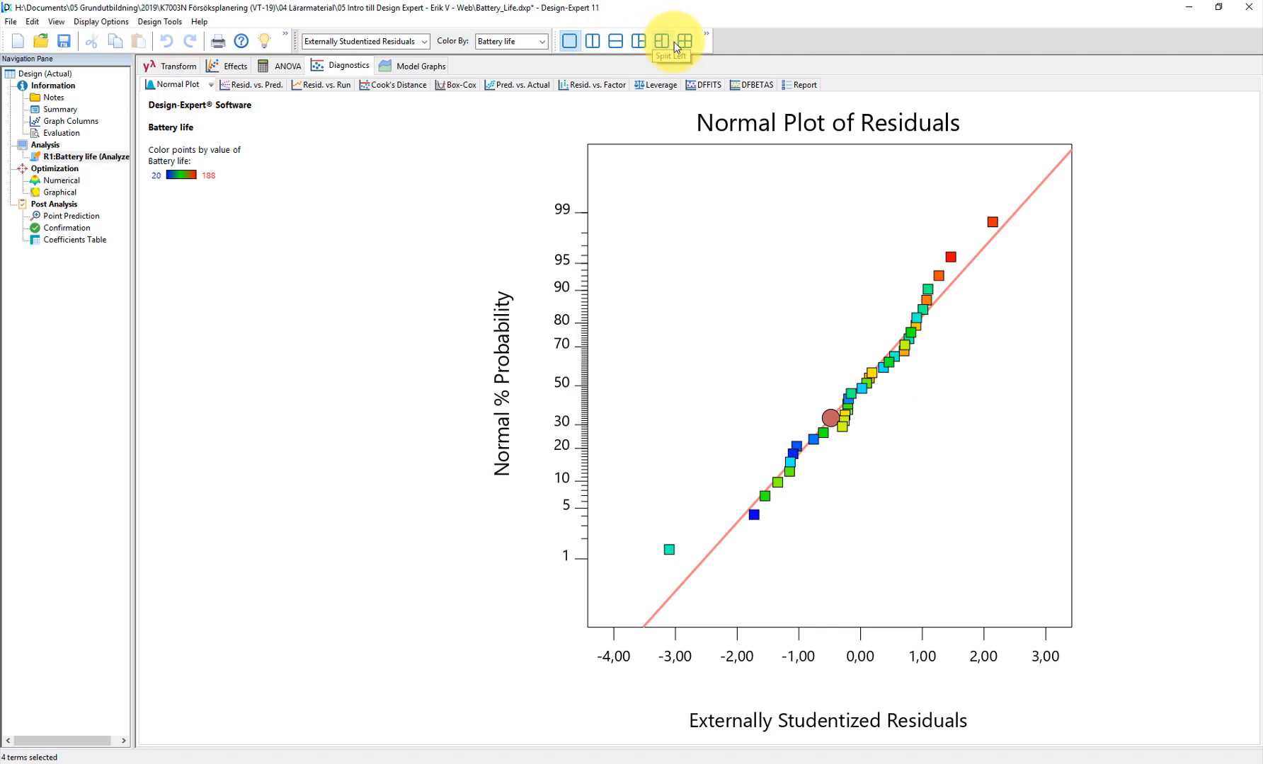
left_click(686, 44)
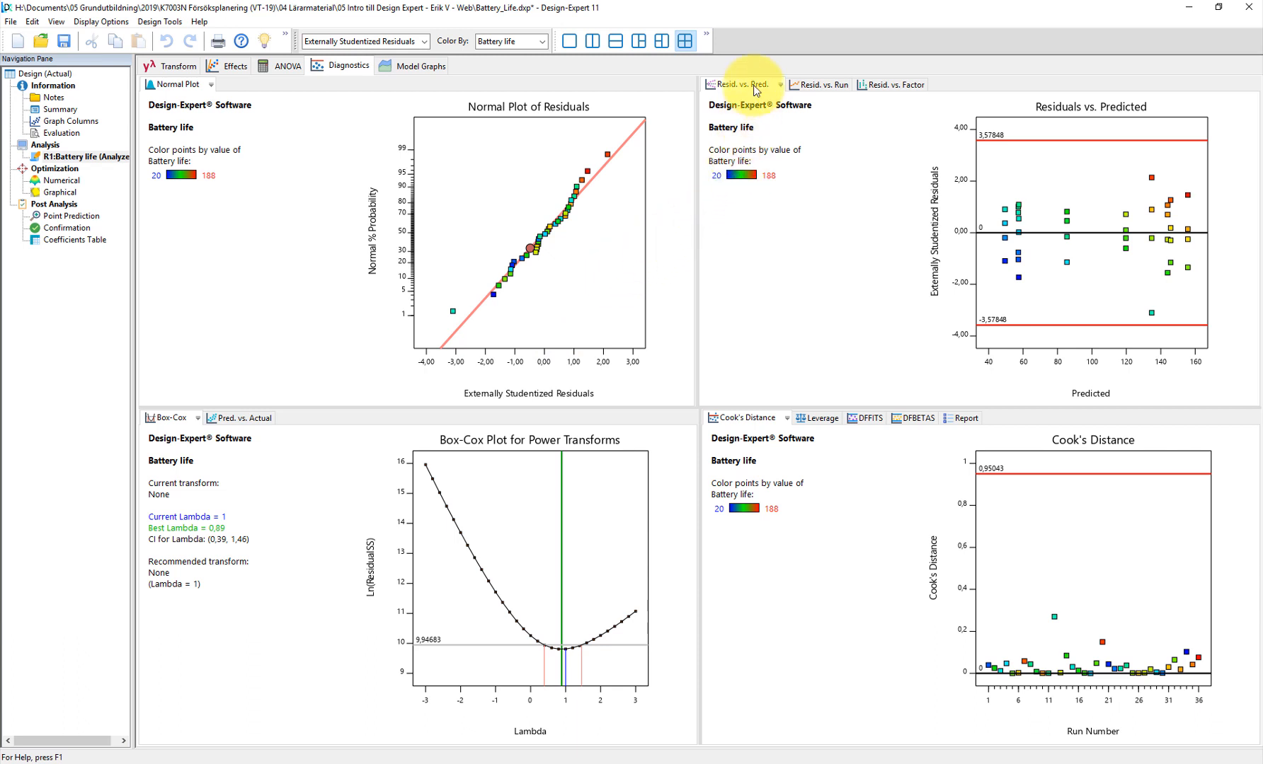
- Examine the residuals vs. run, residuals vs. factor and predicted vs. actual plots, and return to the Box-Cox plot
left_click(819, 85)
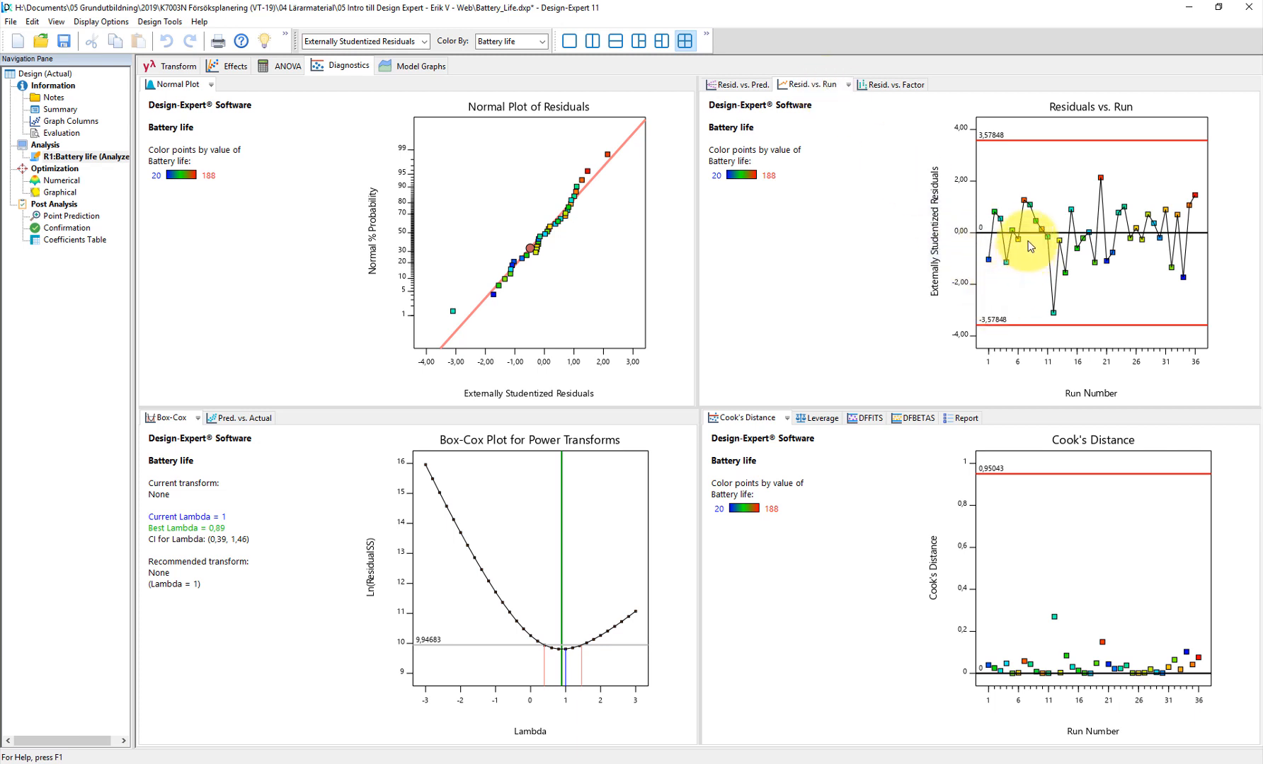
left_click(890, 86)
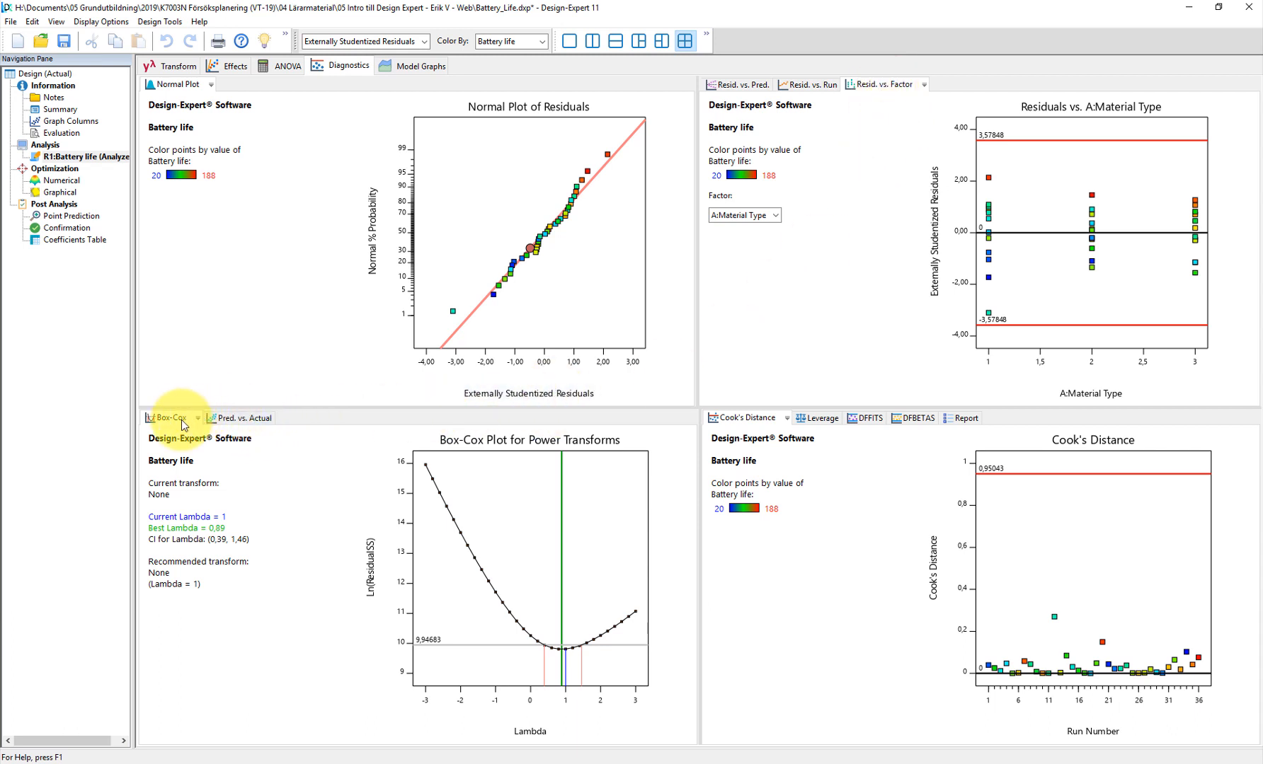
left_click(245, 424)
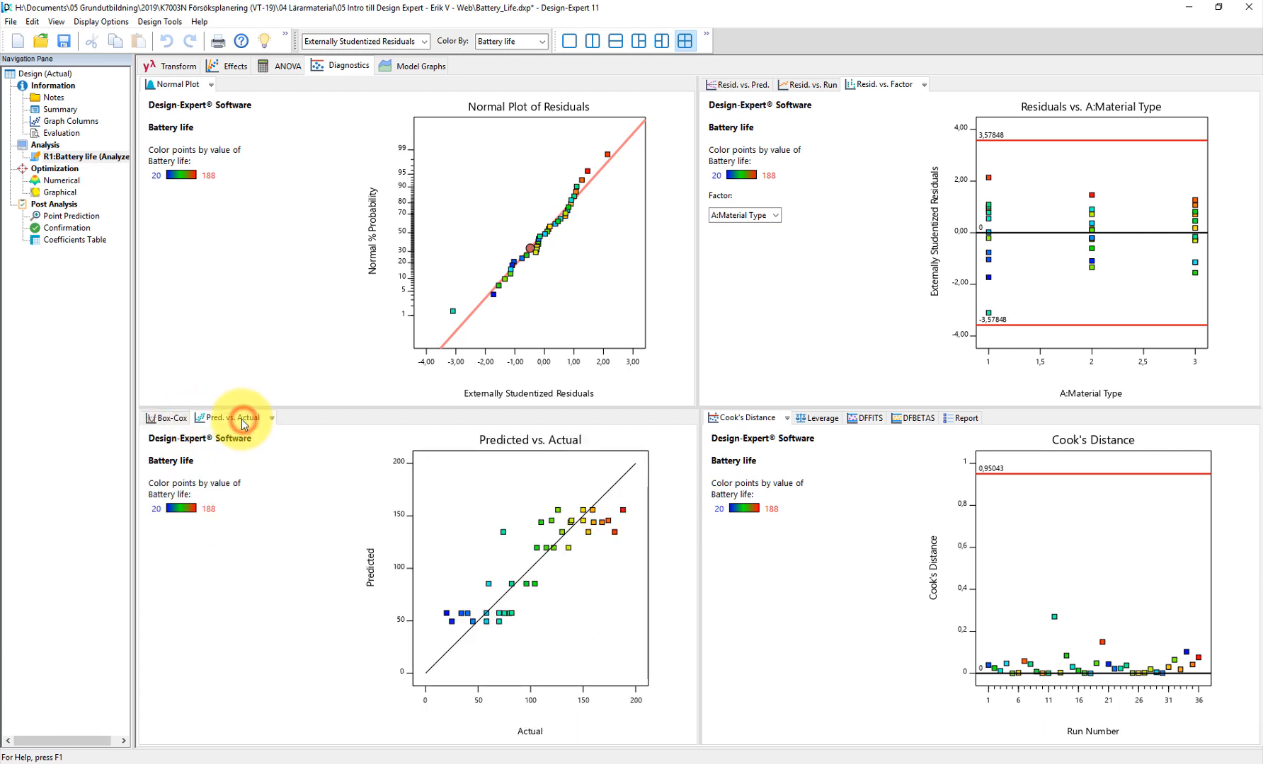
left_click(172, 422)
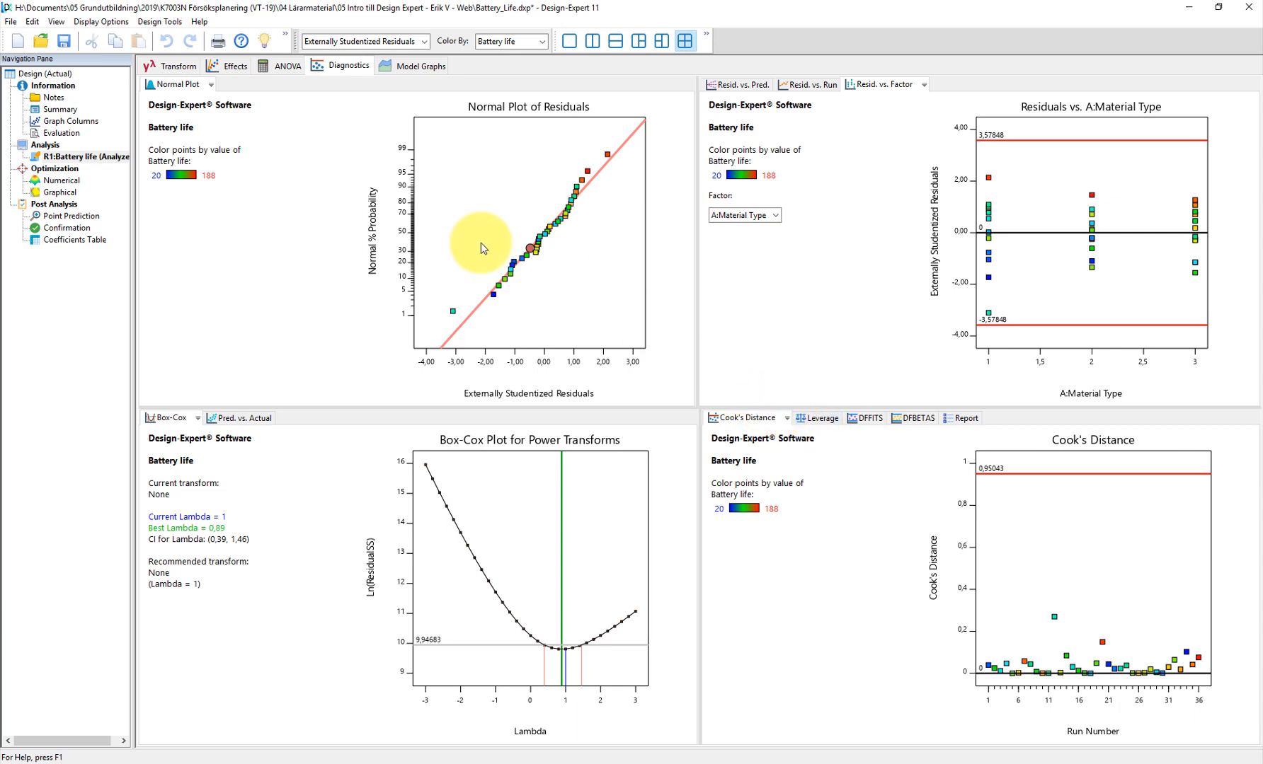
- Show the Battery life model graphs, compare the One Factor and All Factors views, and return to the Interaction graph
left_click(417, 66)
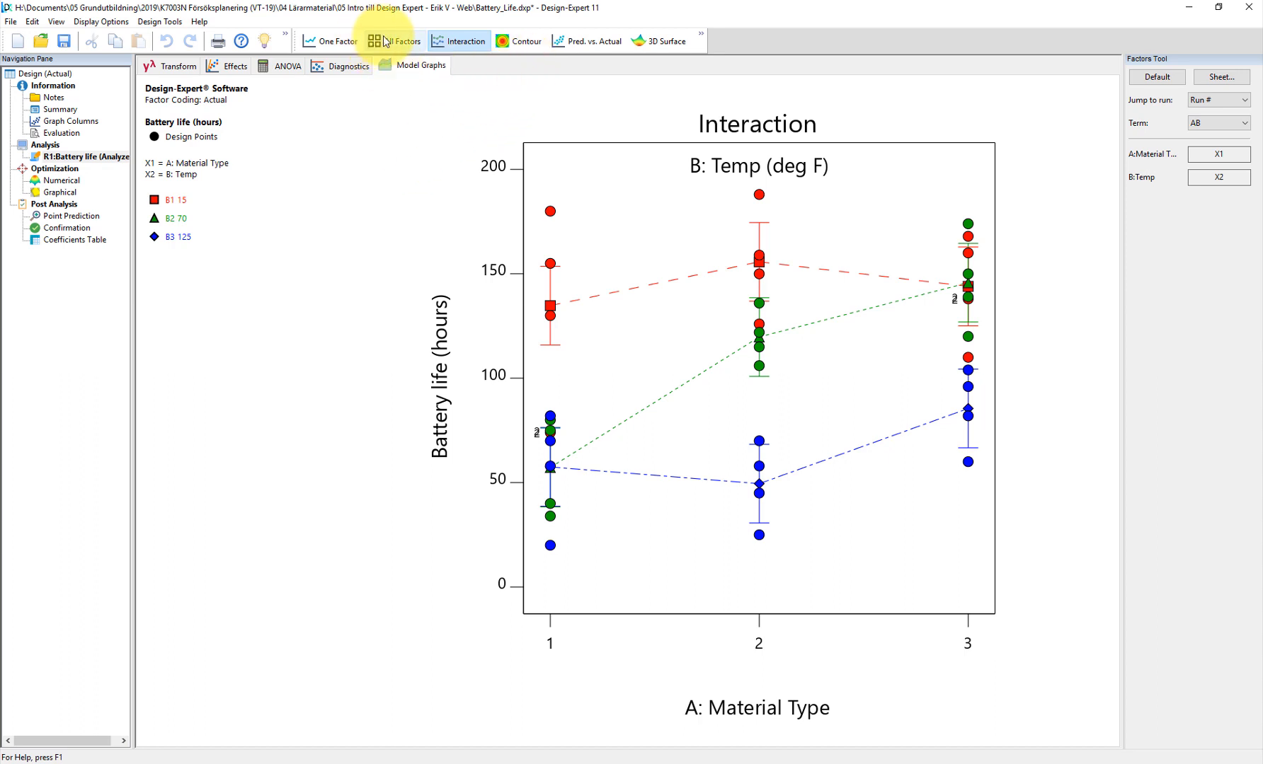
left_click(321, 43)
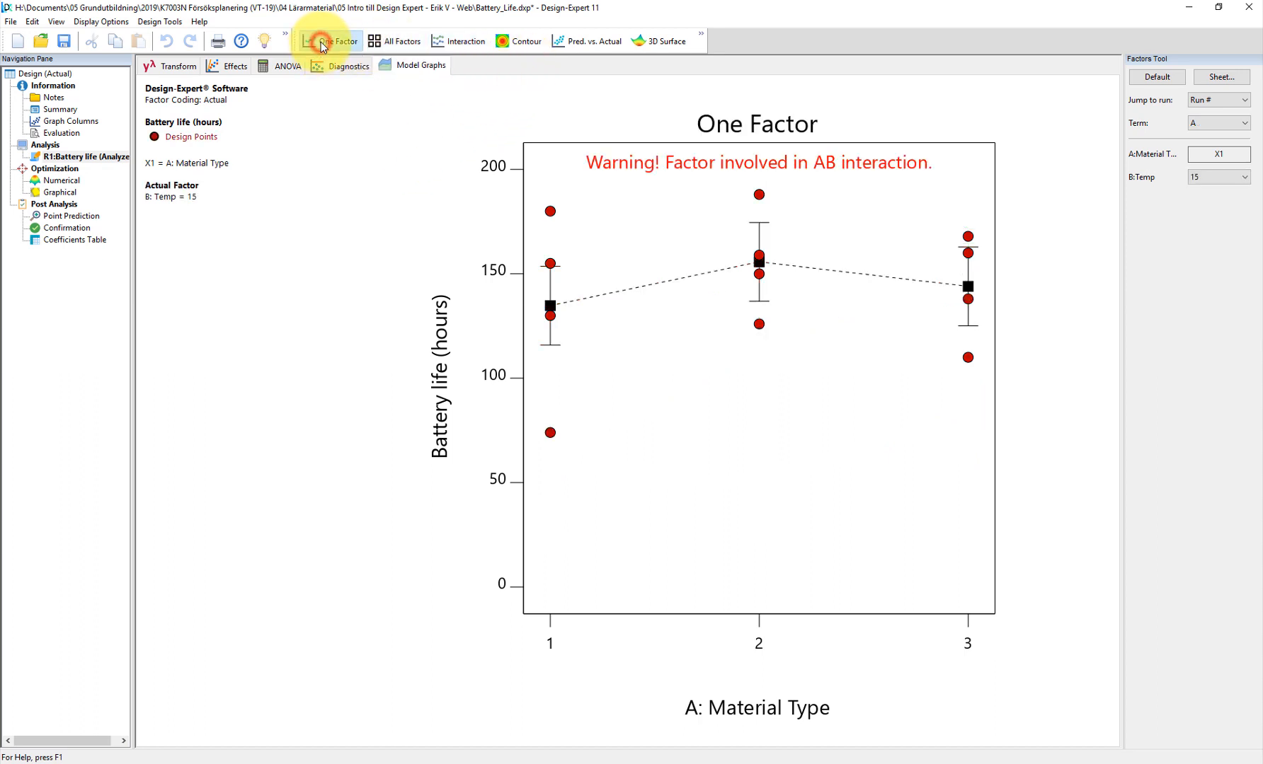
left_click(401, 40)
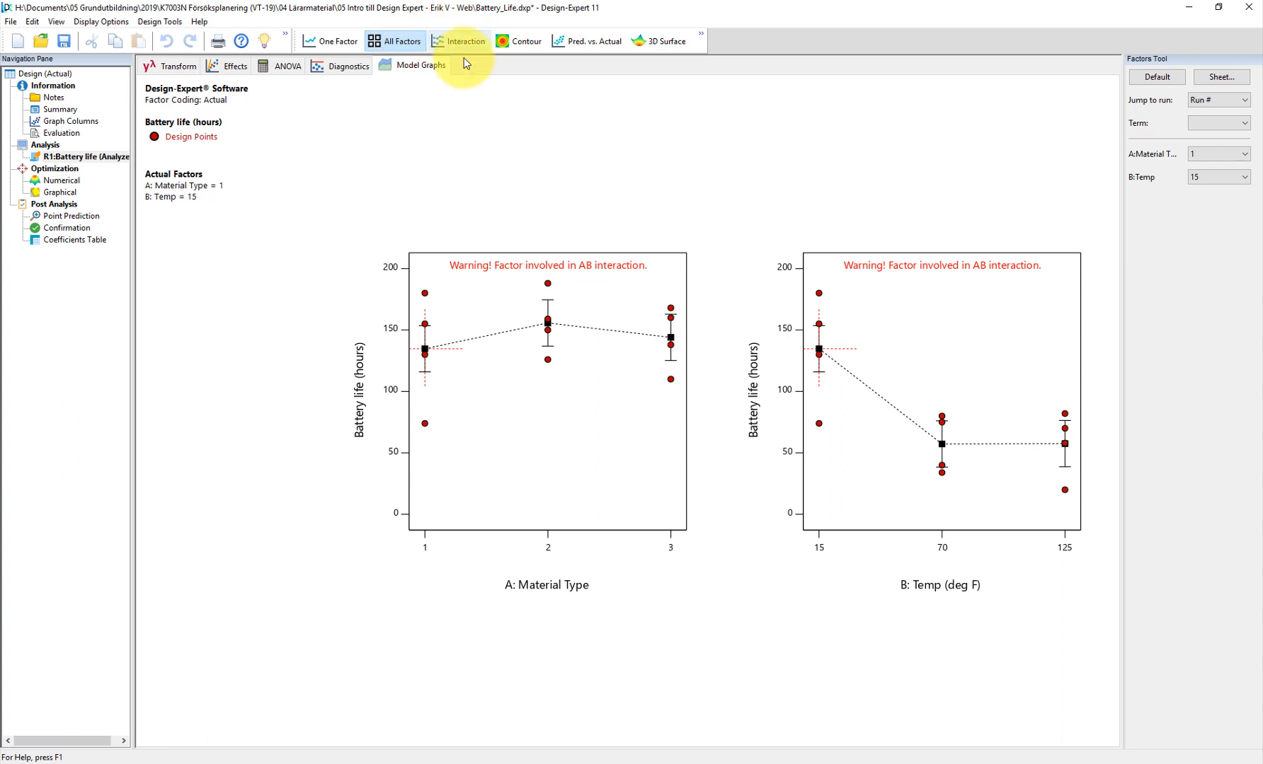
left_click(463, 40)
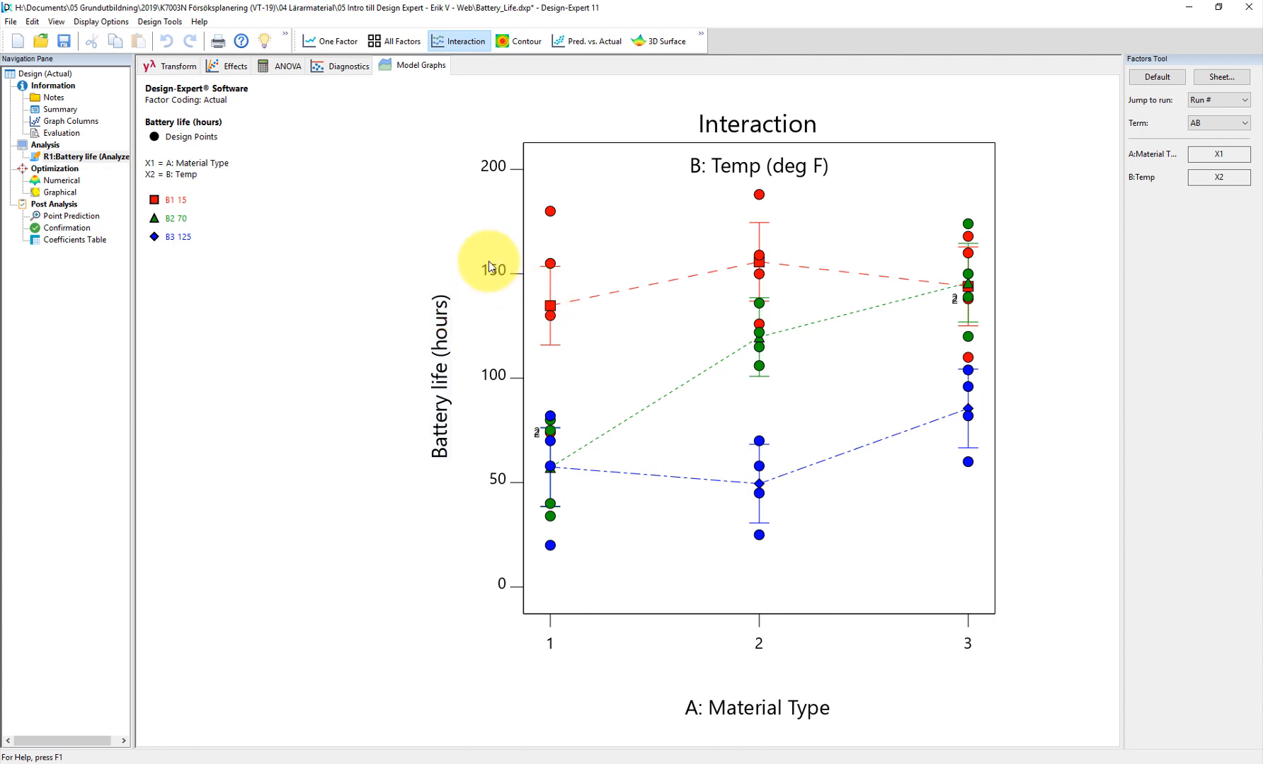
- Assign B:Temp to the X1 axis of the Interaction graph
left_click(1216, 176)
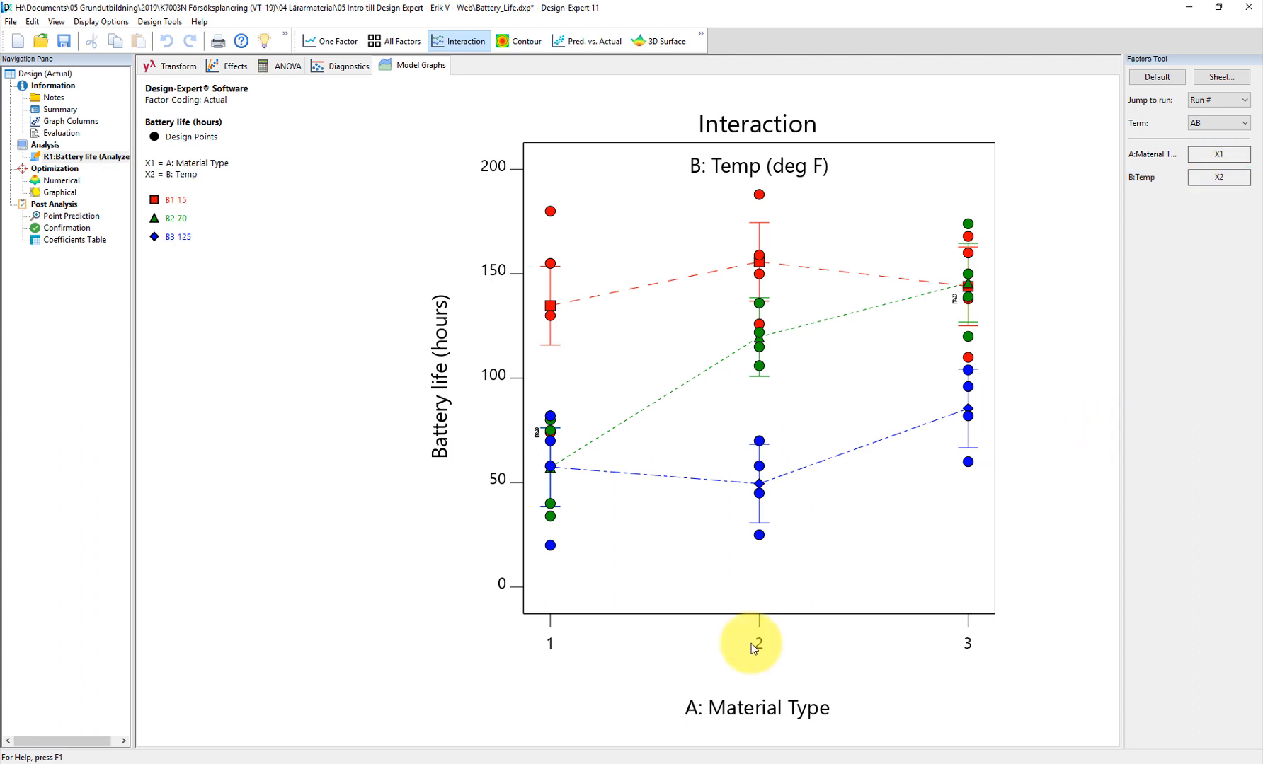
left_click(1220, 184)
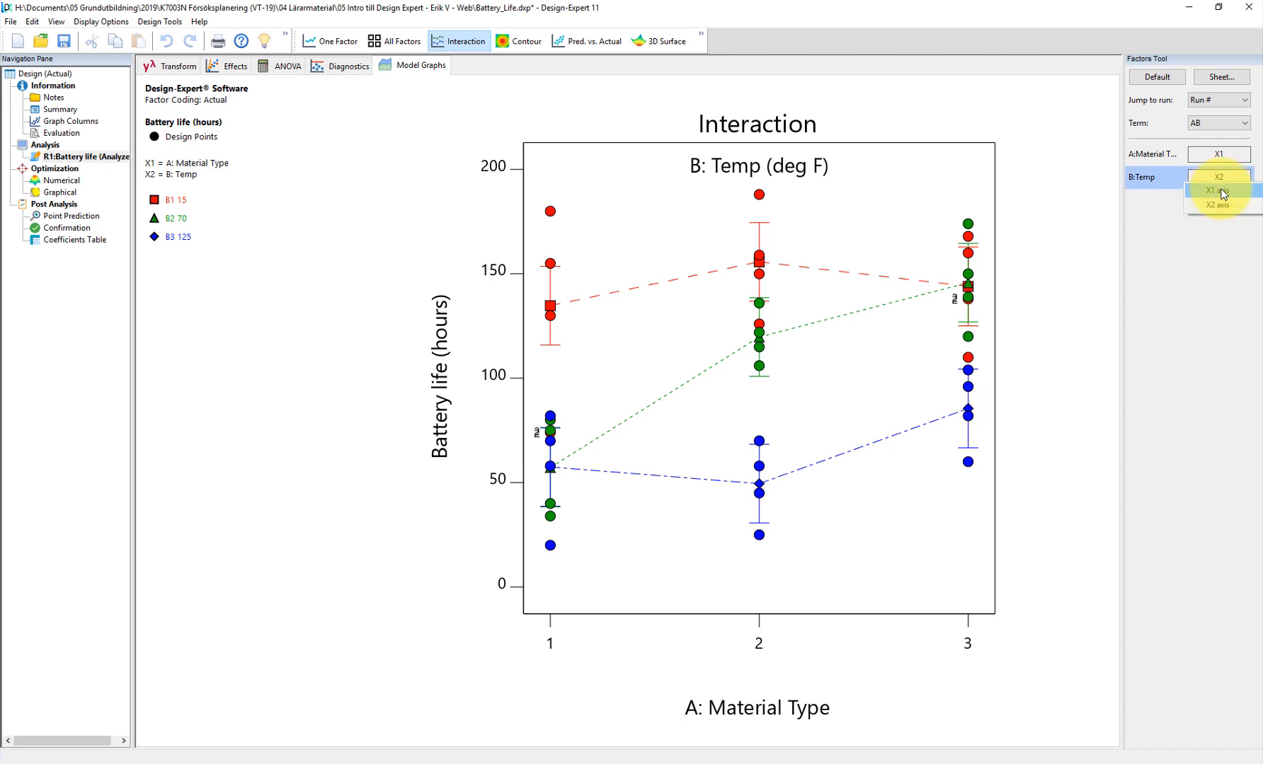
left_click(1222, 191)
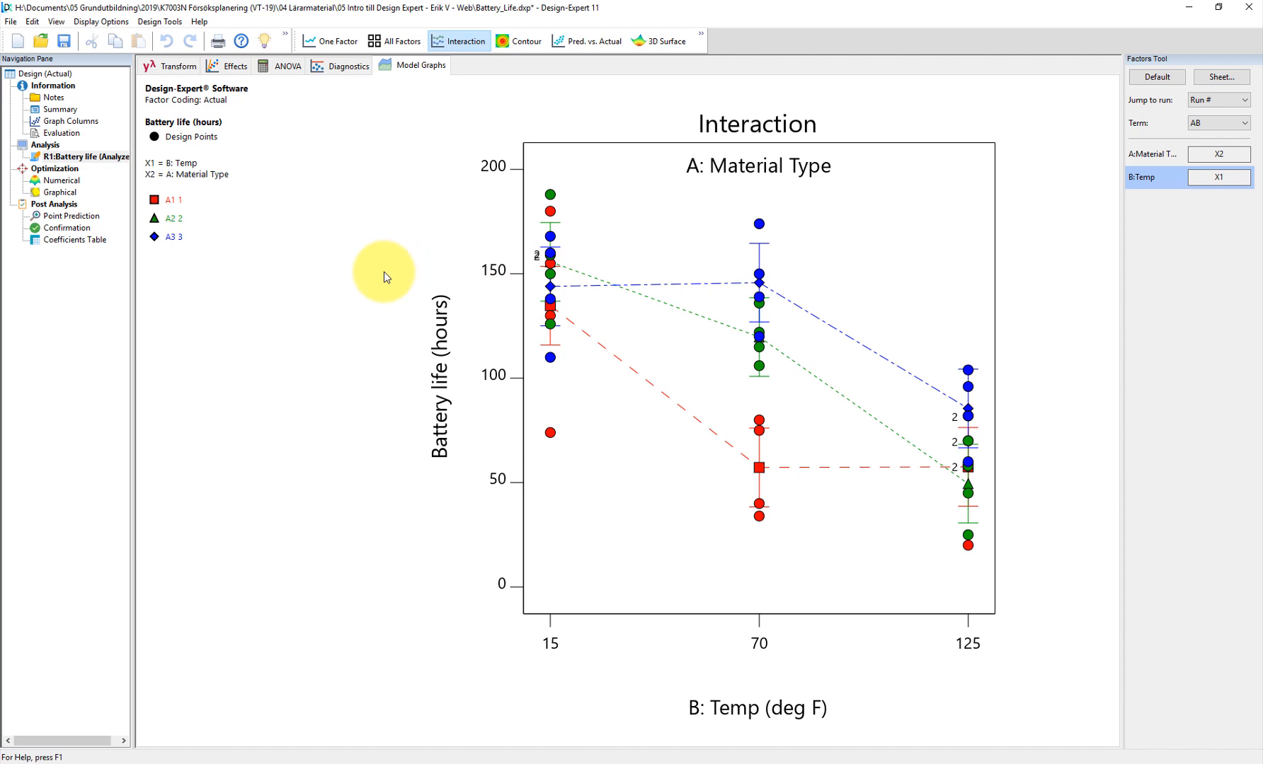
- View the Contour and Pred. vs. Actual model graphs, and display Battery life as a 3D Surface graph
left_click(525, 44)
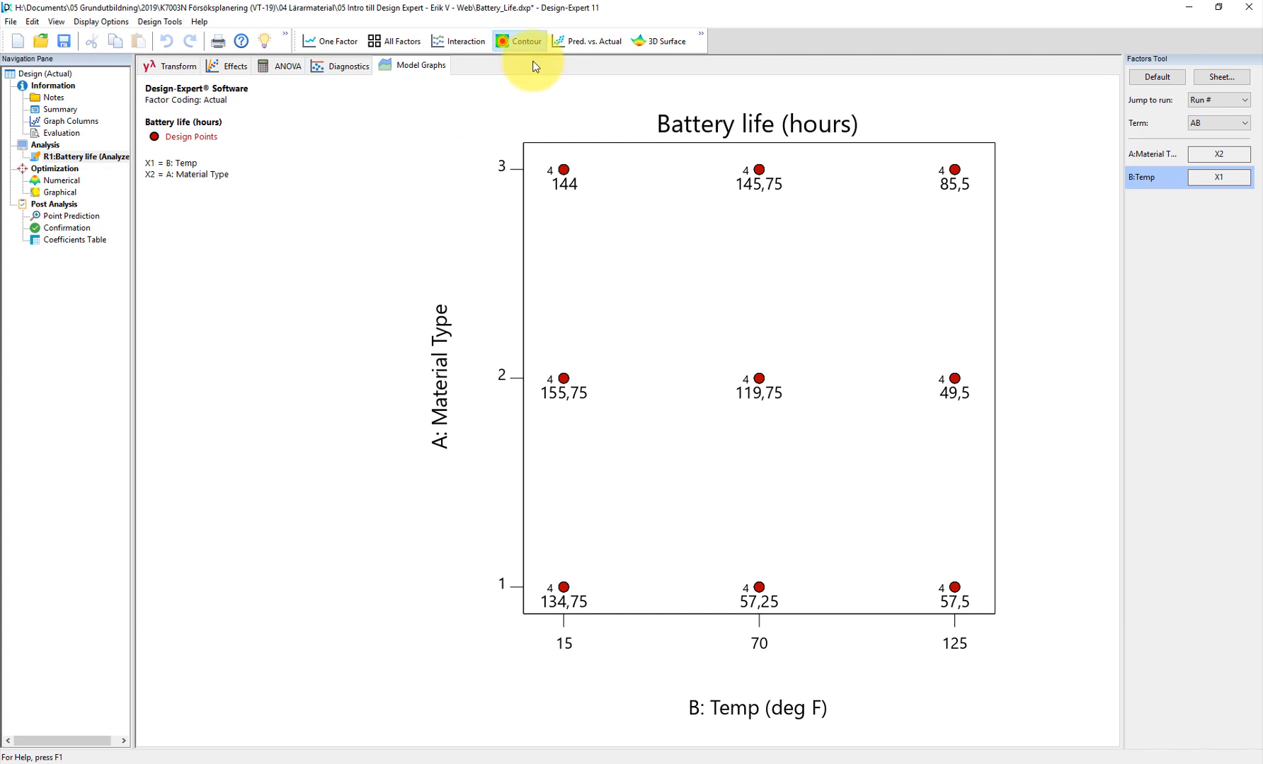
left_click(580, 44)
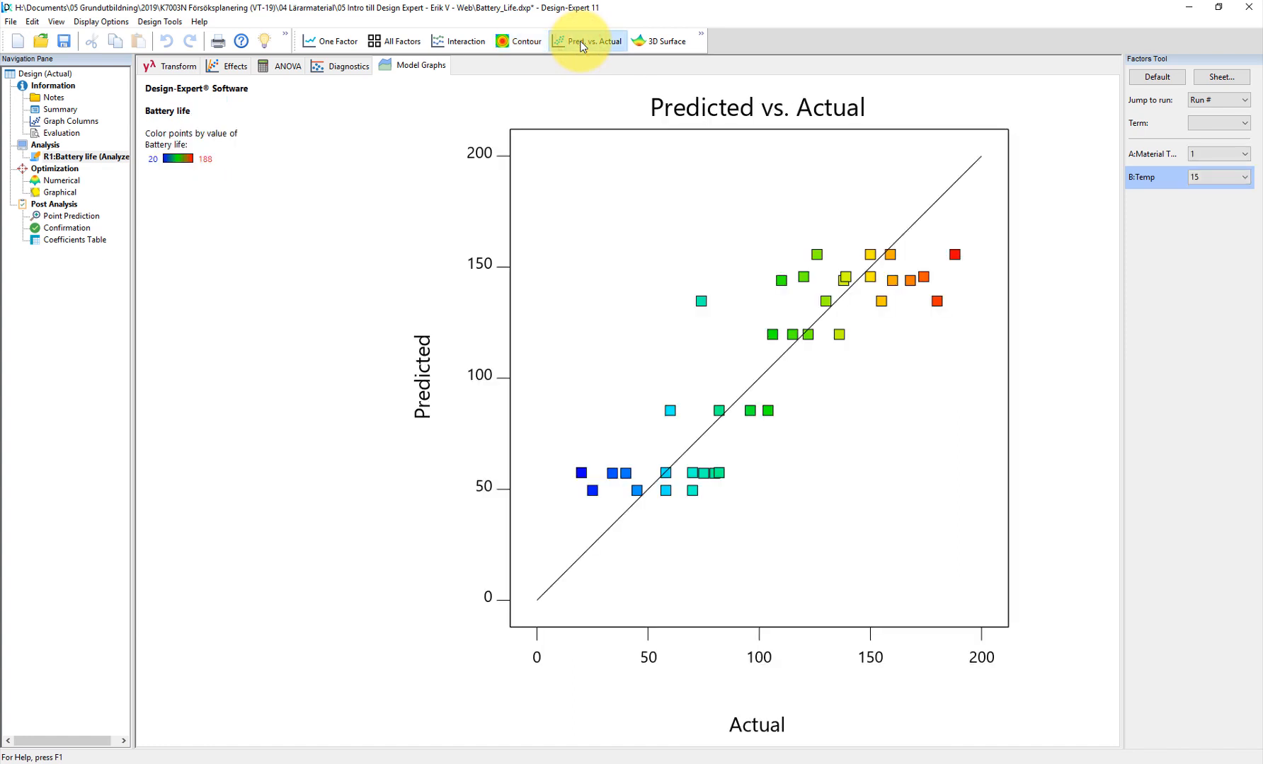
left_click(655, 43)
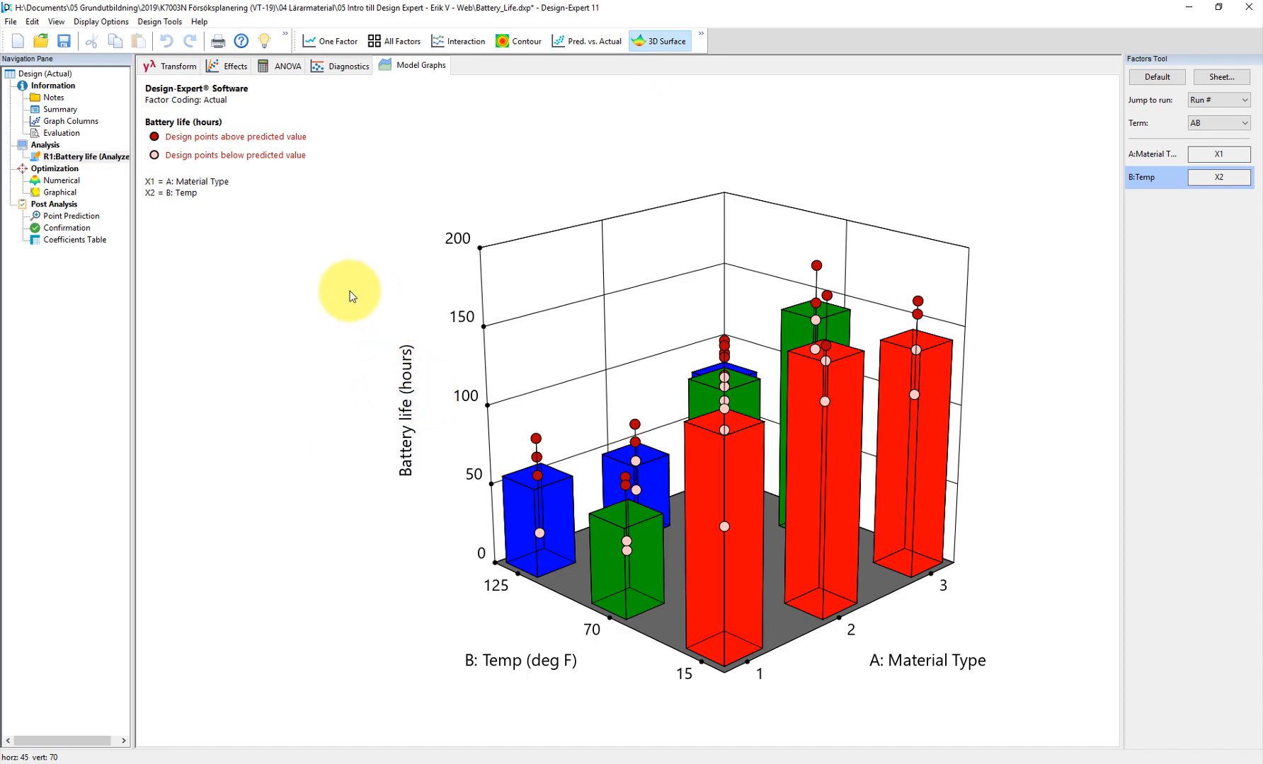
left_click_drag(348, 291, 489, 326)
- Assign B:Temp to the X1 axis of the 3D Surface graph and rotate the graph to about horz 300, vert 79
right_click(1209, 177)
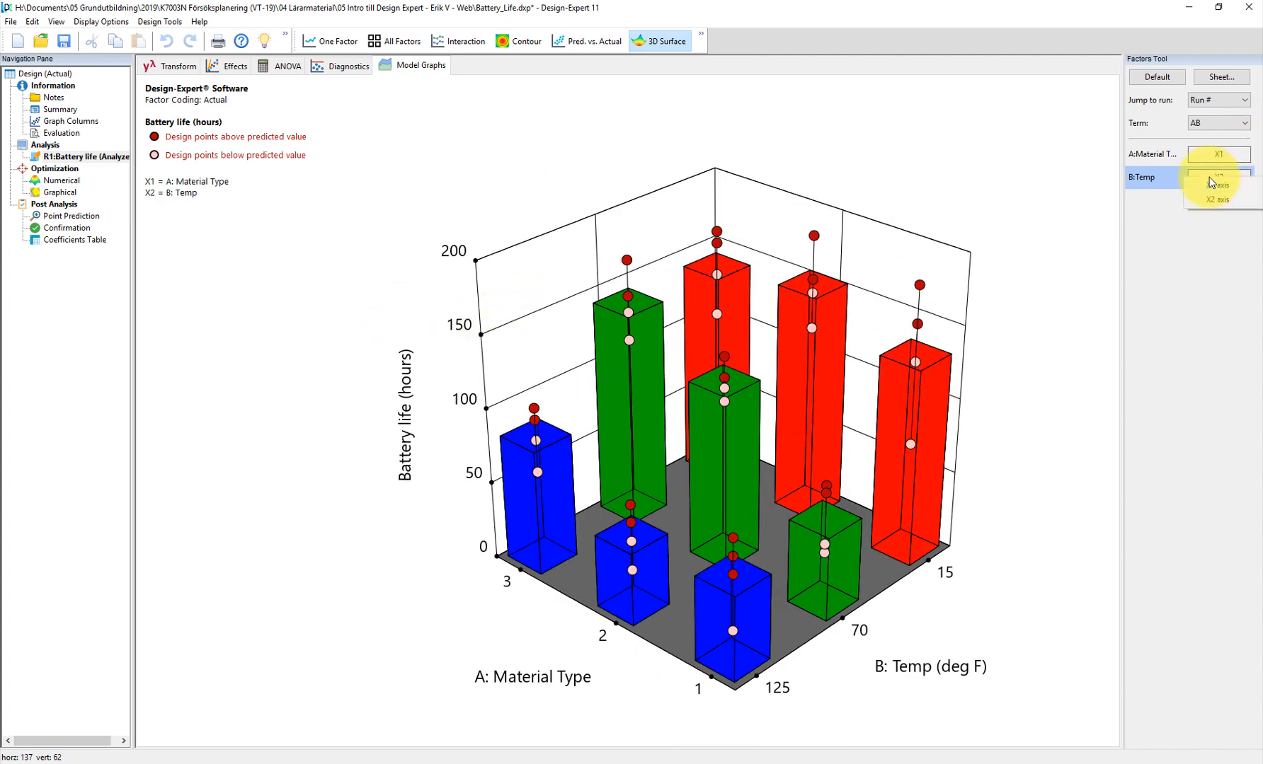
left_click(1219, 201)
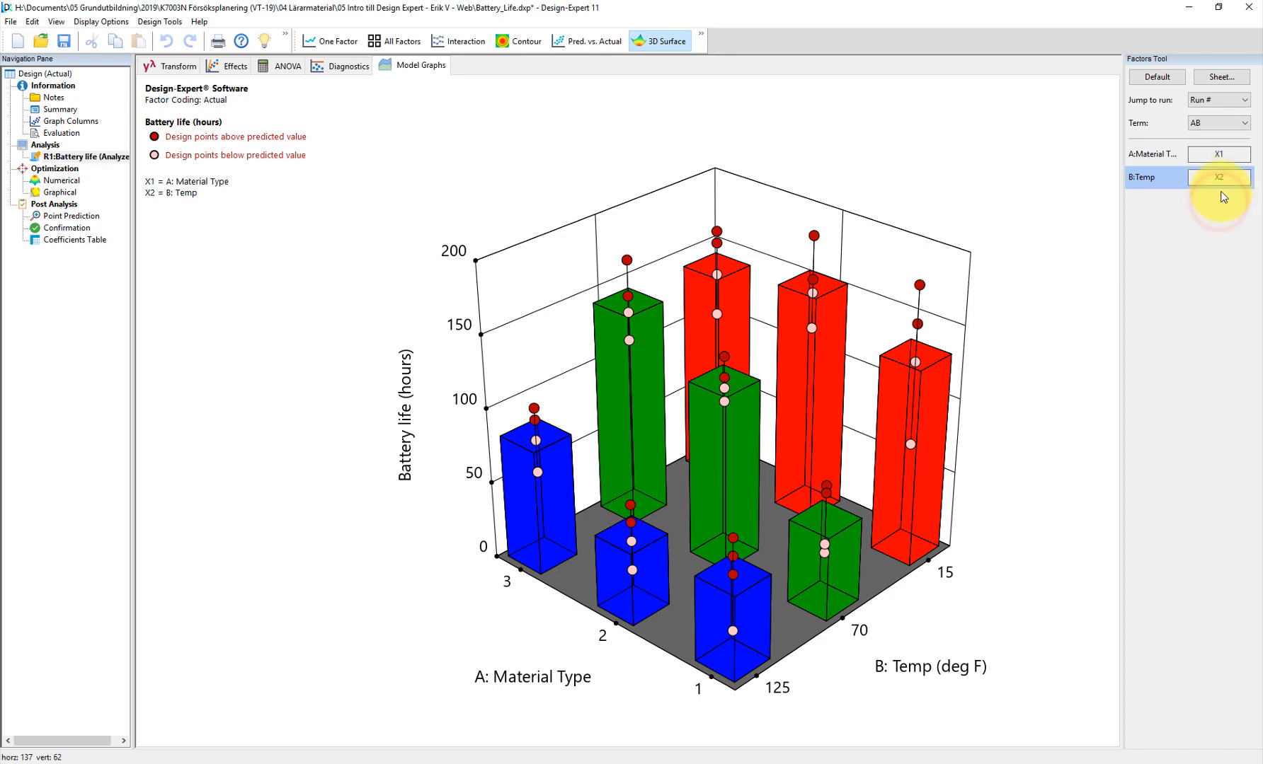
right_click(1225, 181)
left_click(1224, 192)
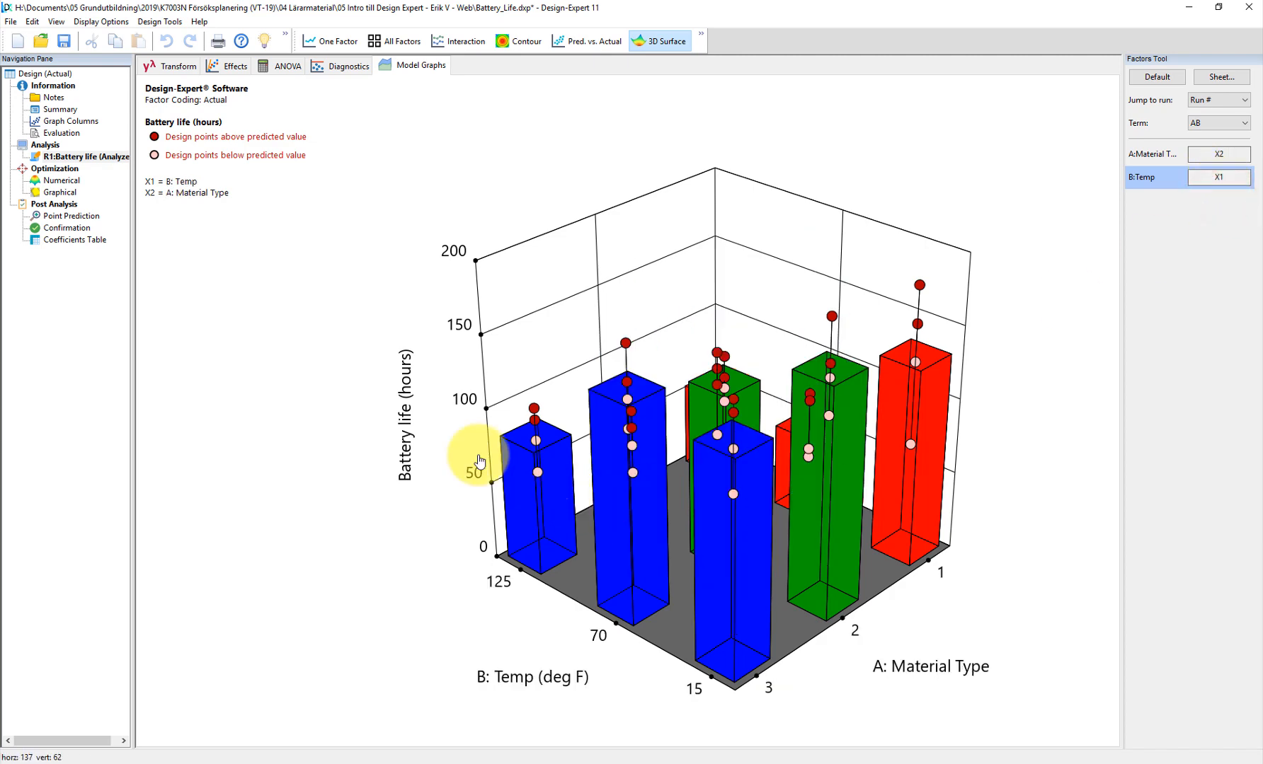
left_click_drag(366, 422, 598, 419)
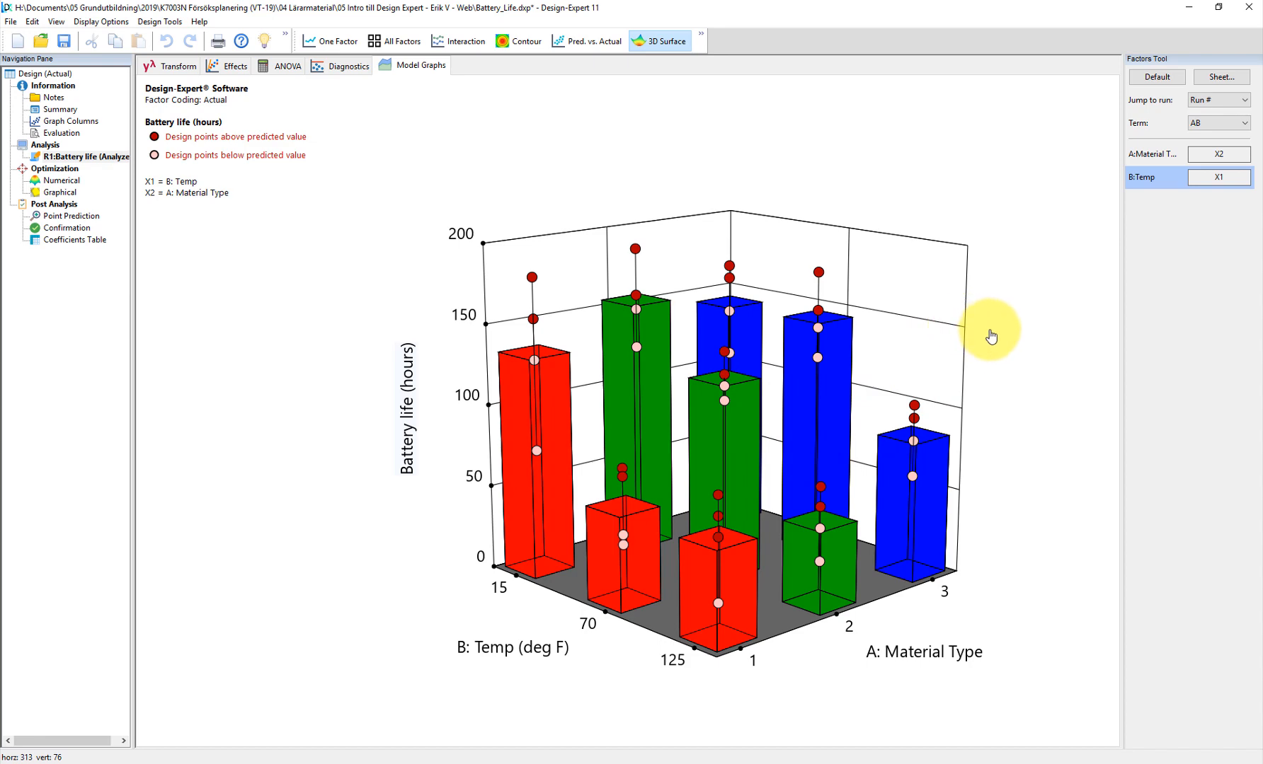
mouse_move(1004, 360)
left_mouse_down()
mouse_move(962, 382)
mouse_move(975, 350)
mouse_move(986, 354)
left_mouse_up()
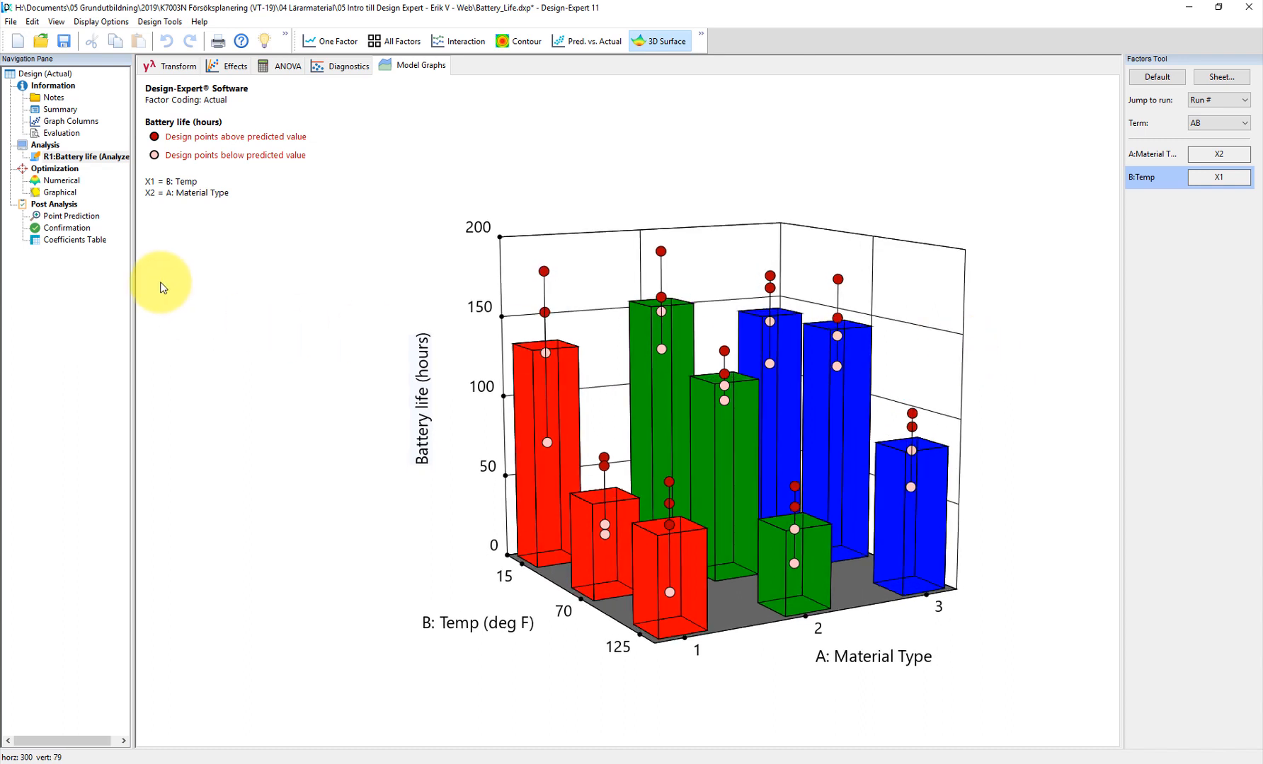
left_click(212, 312)
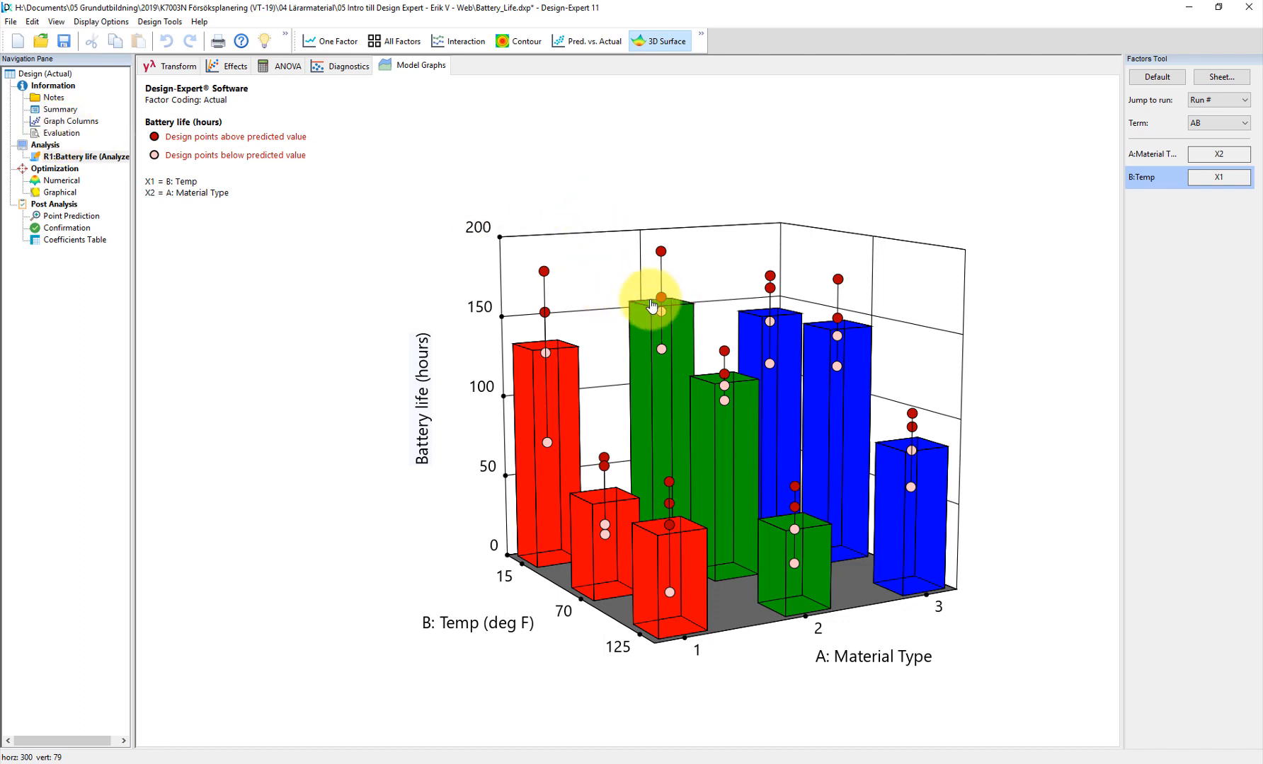
- Open the numerical optimization criteria and check the goals and limits for A:Material Type and B:Temp
left_click(58, 181)
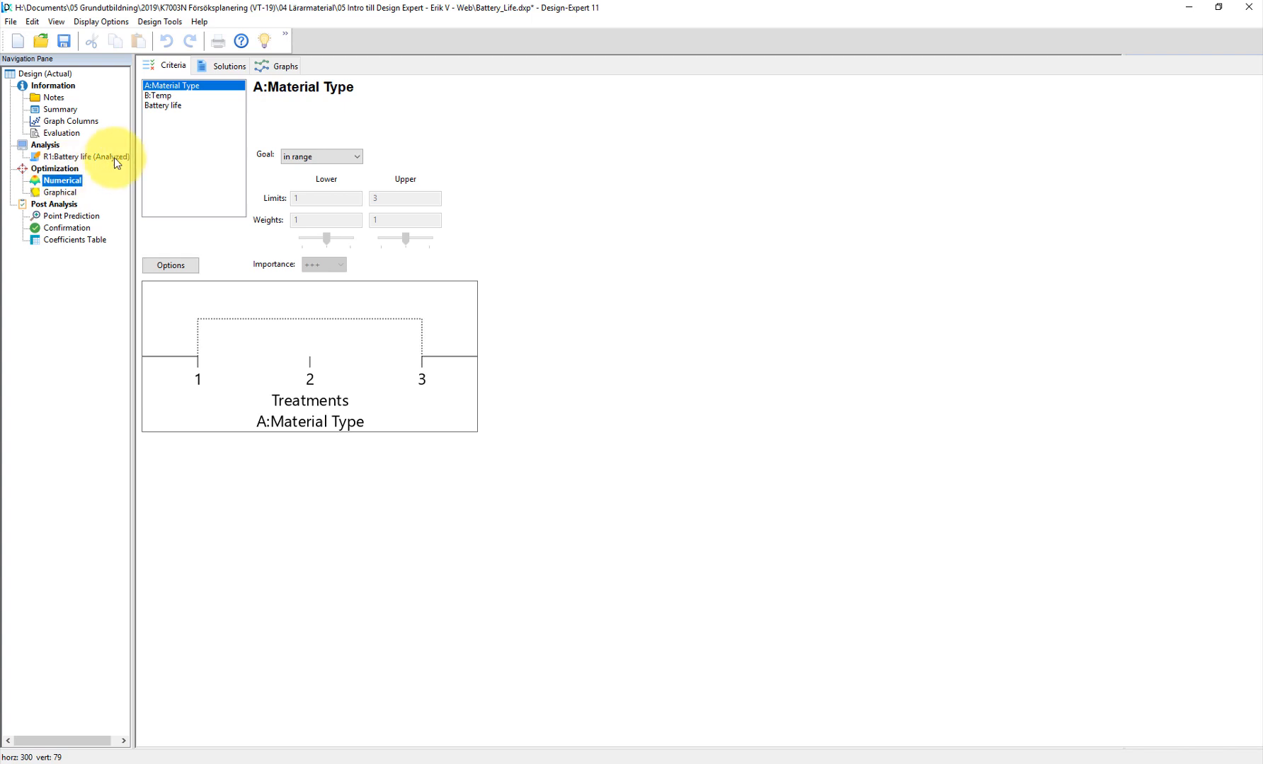
left_click(163, 87)
left_click(156, 95)
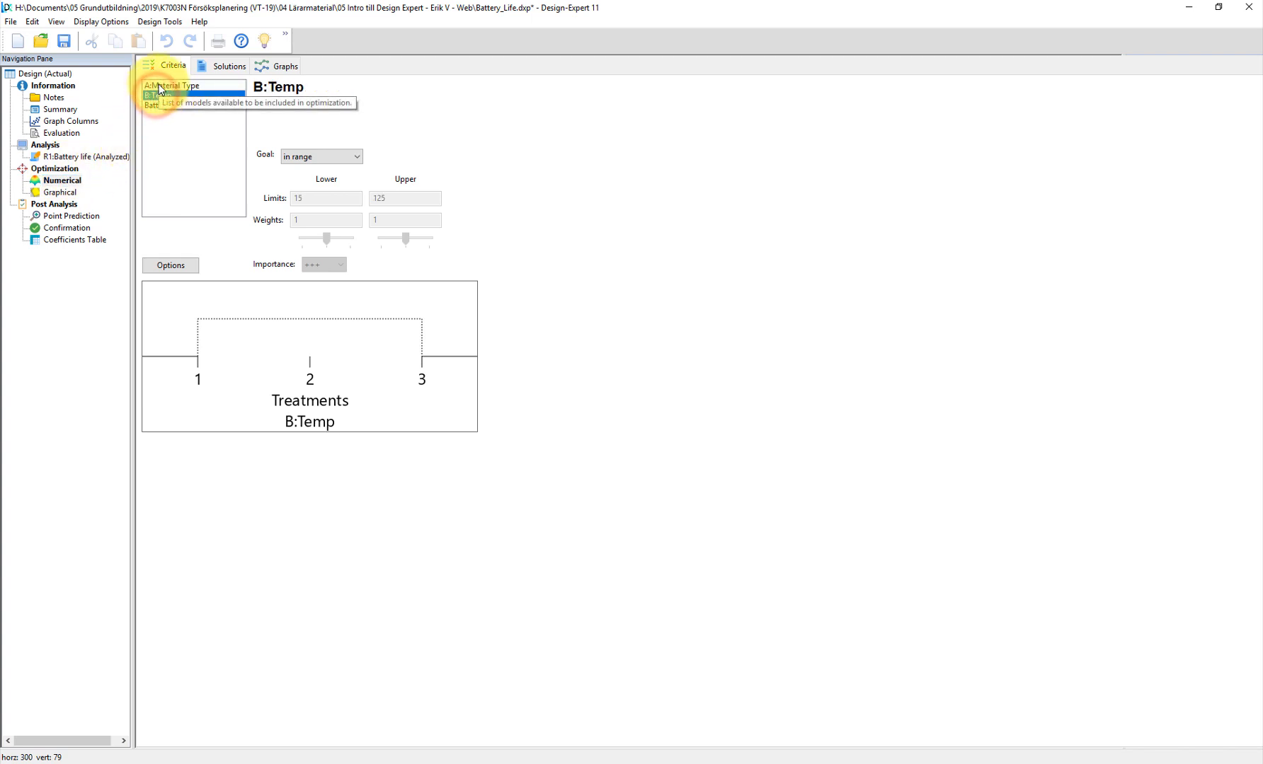
left_click(158, 87)
left_click(160, 95)
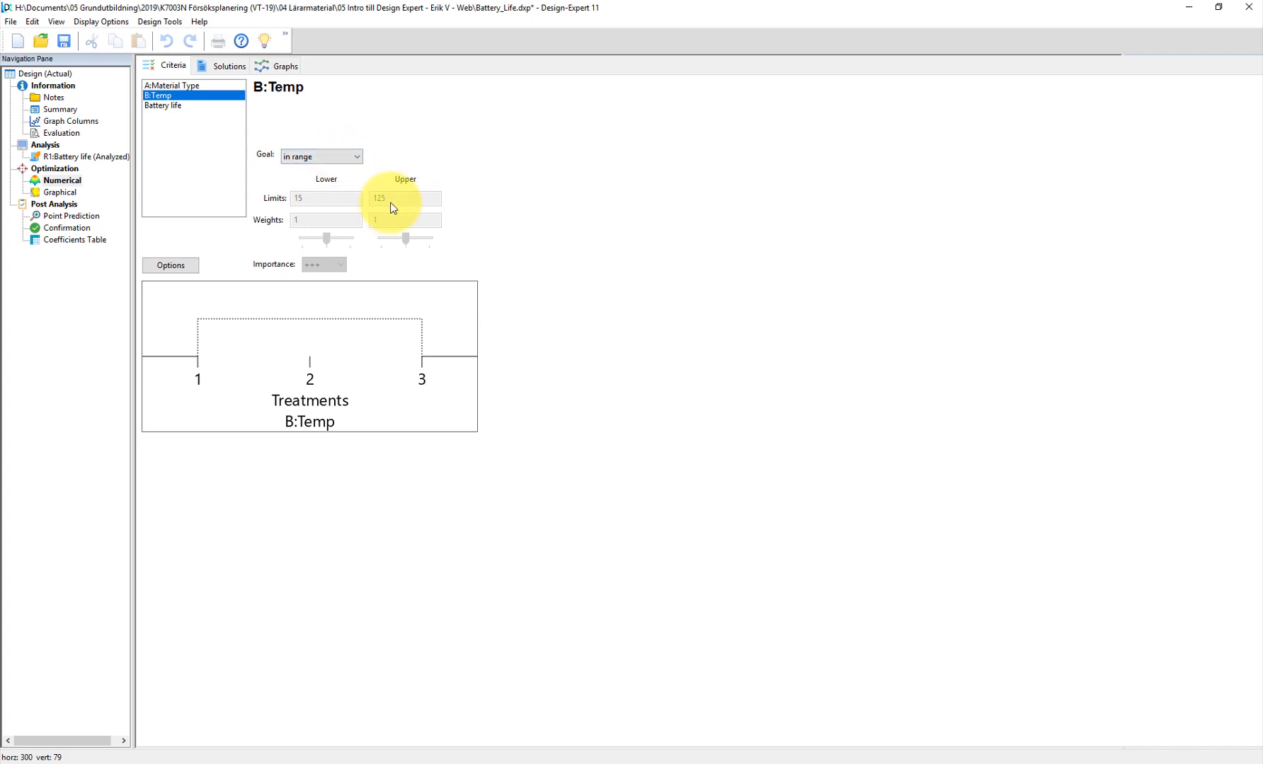
left_click(180, 87)
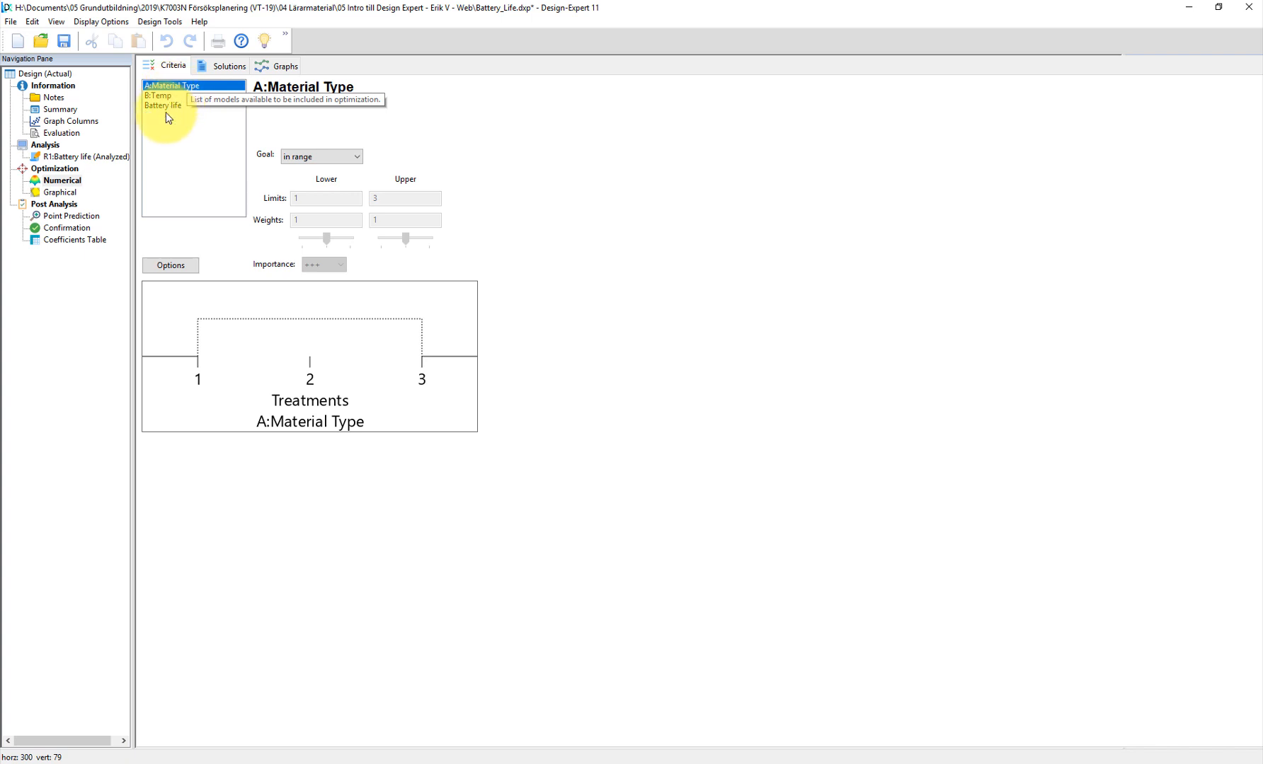
- Set the Battery life optimization goal to maximize and show the solutions
left_click(164, 105)
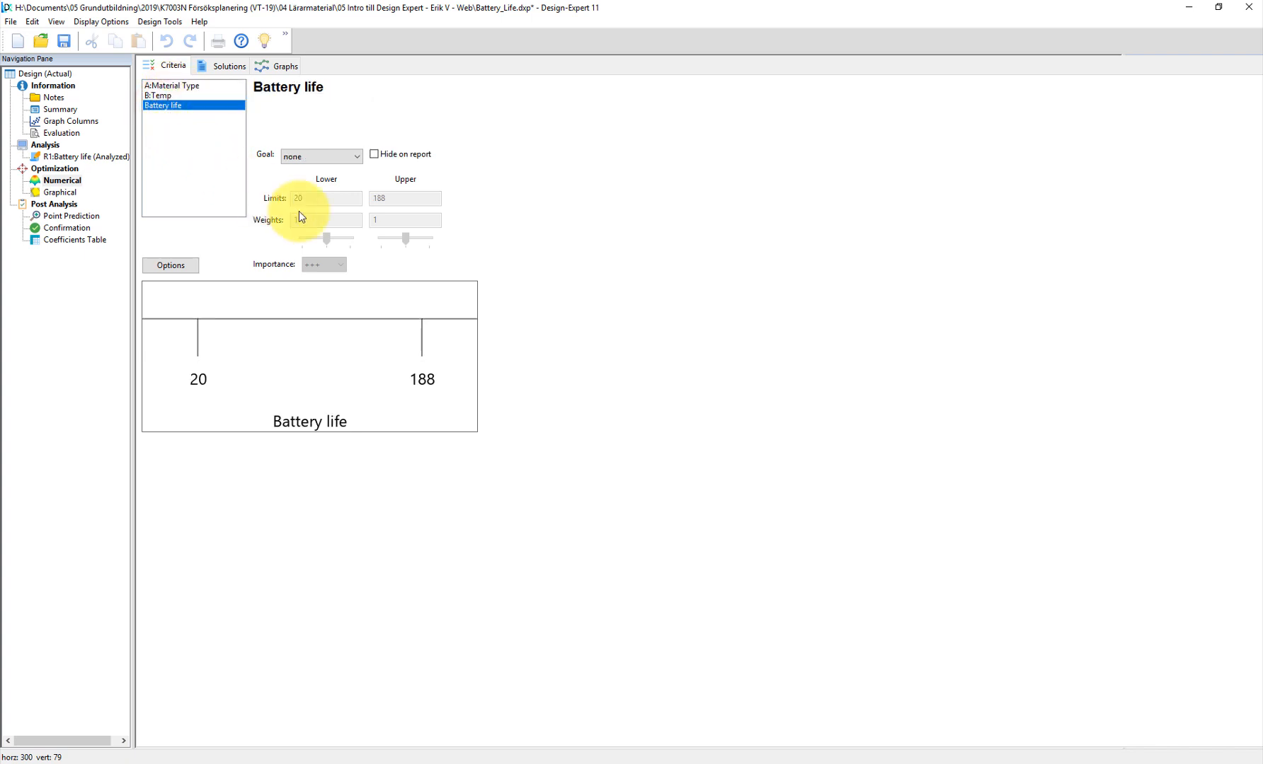
left_click(355, 155)
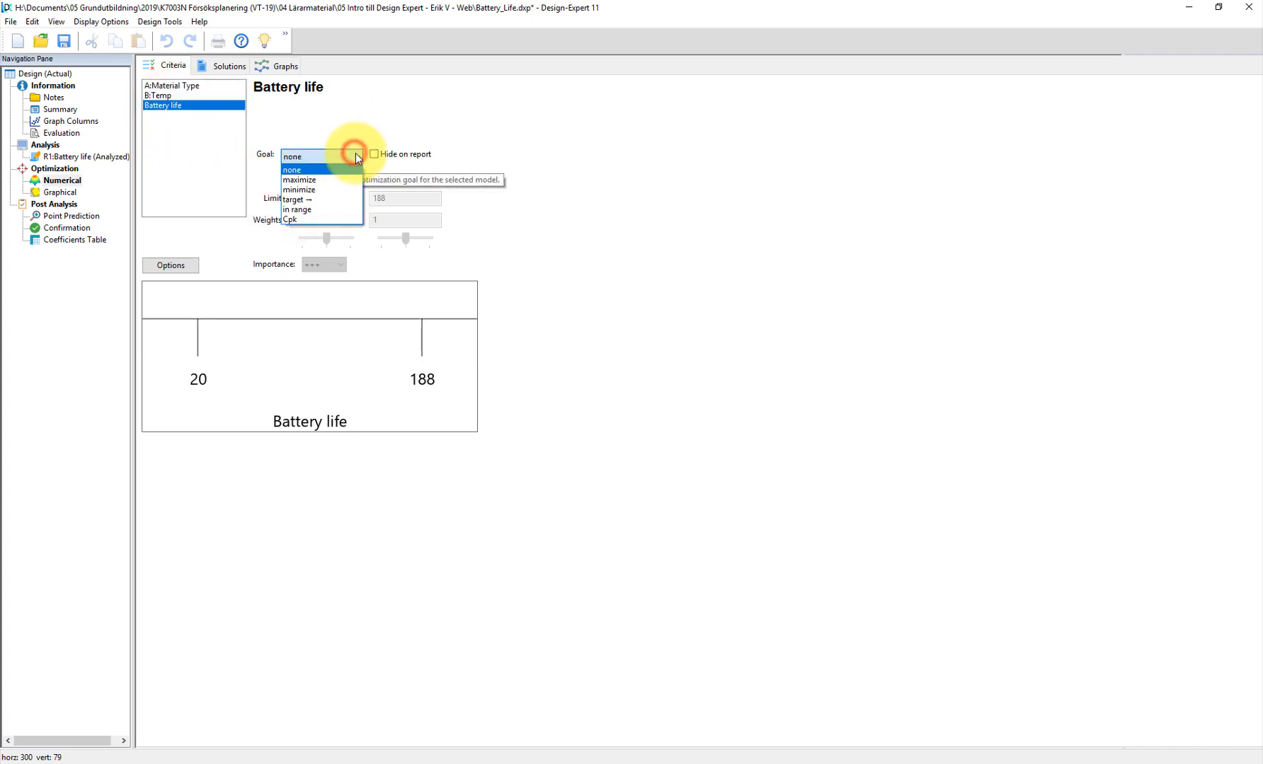
left_click(333, 181)
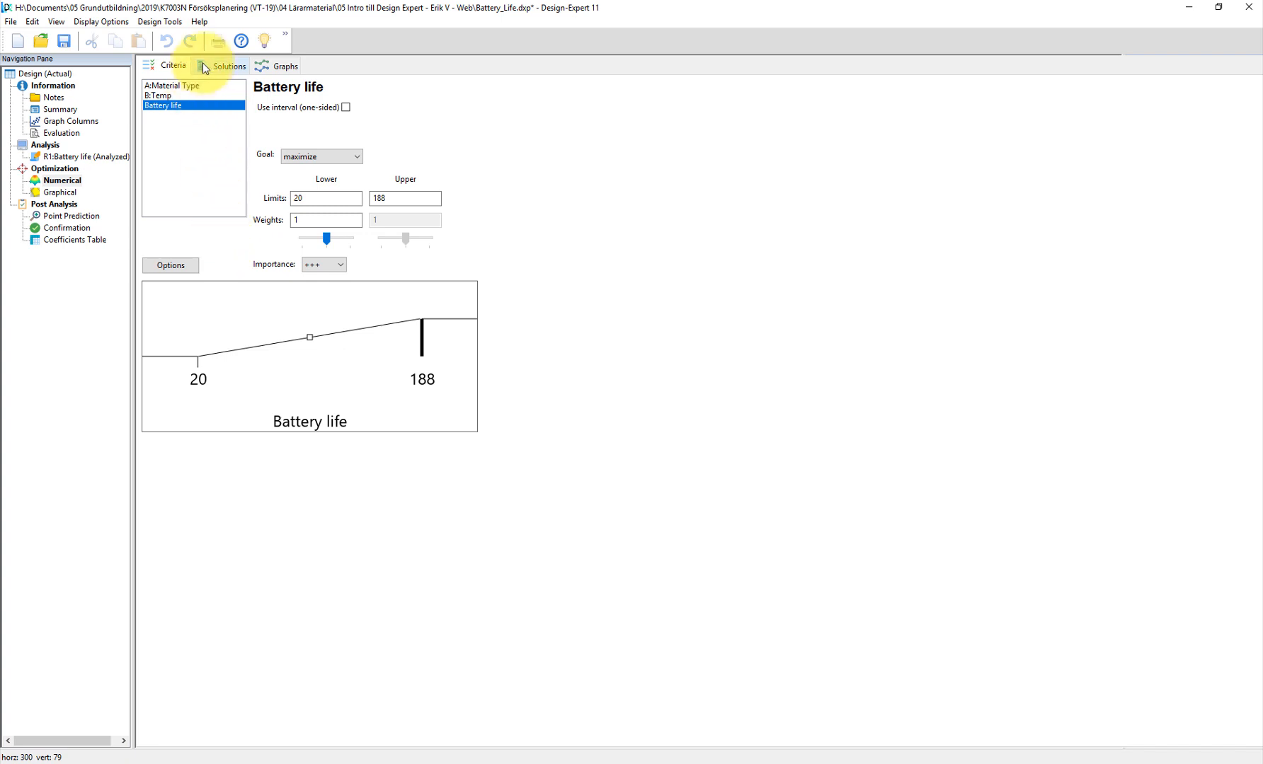
left_click(223, 68)
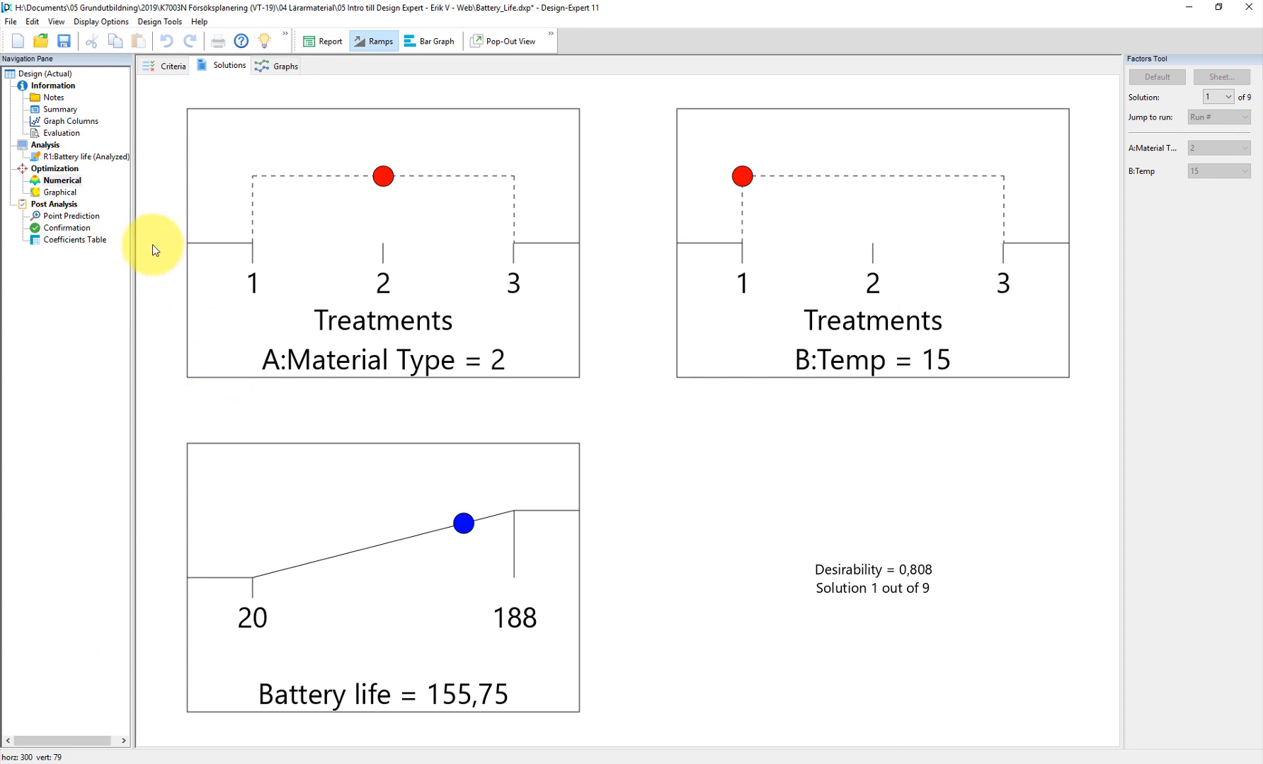
- Show the point prediction for solution 1 and open the post-analysis confirmation
left_click(51, 219)
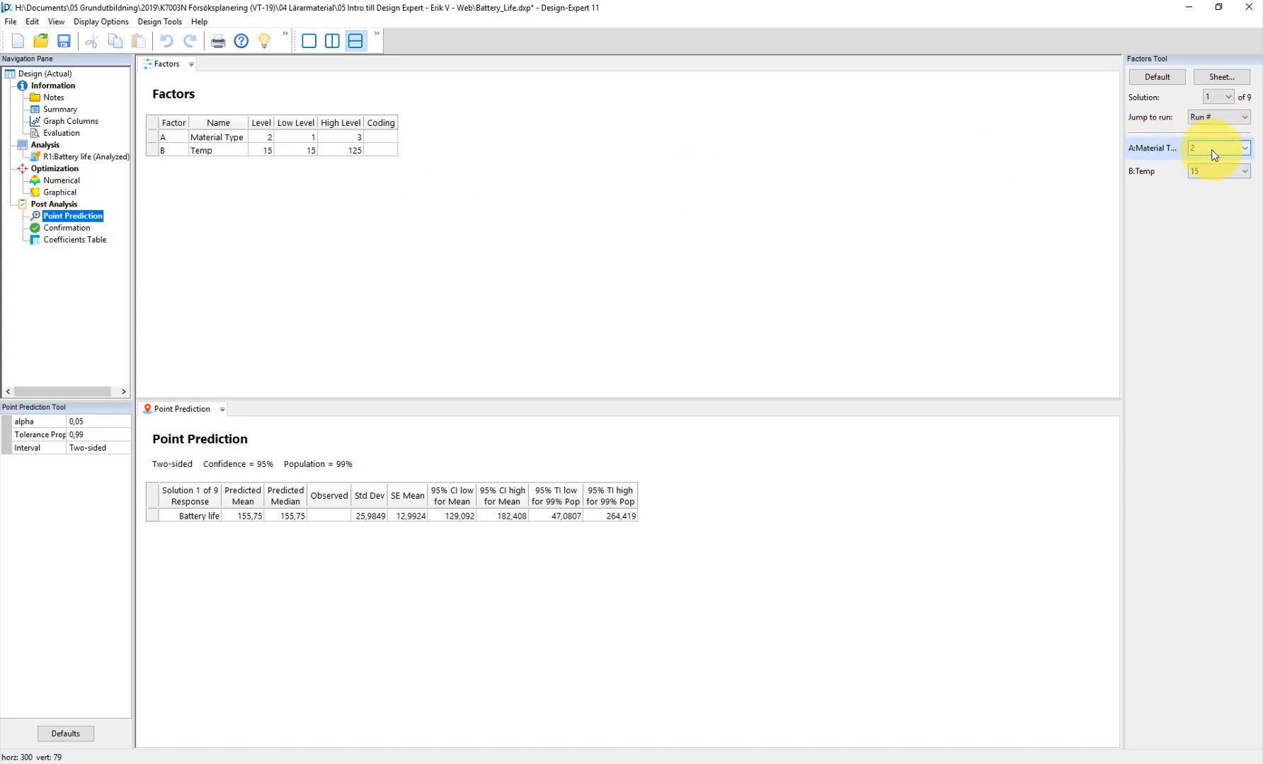
left_click(74, 229)
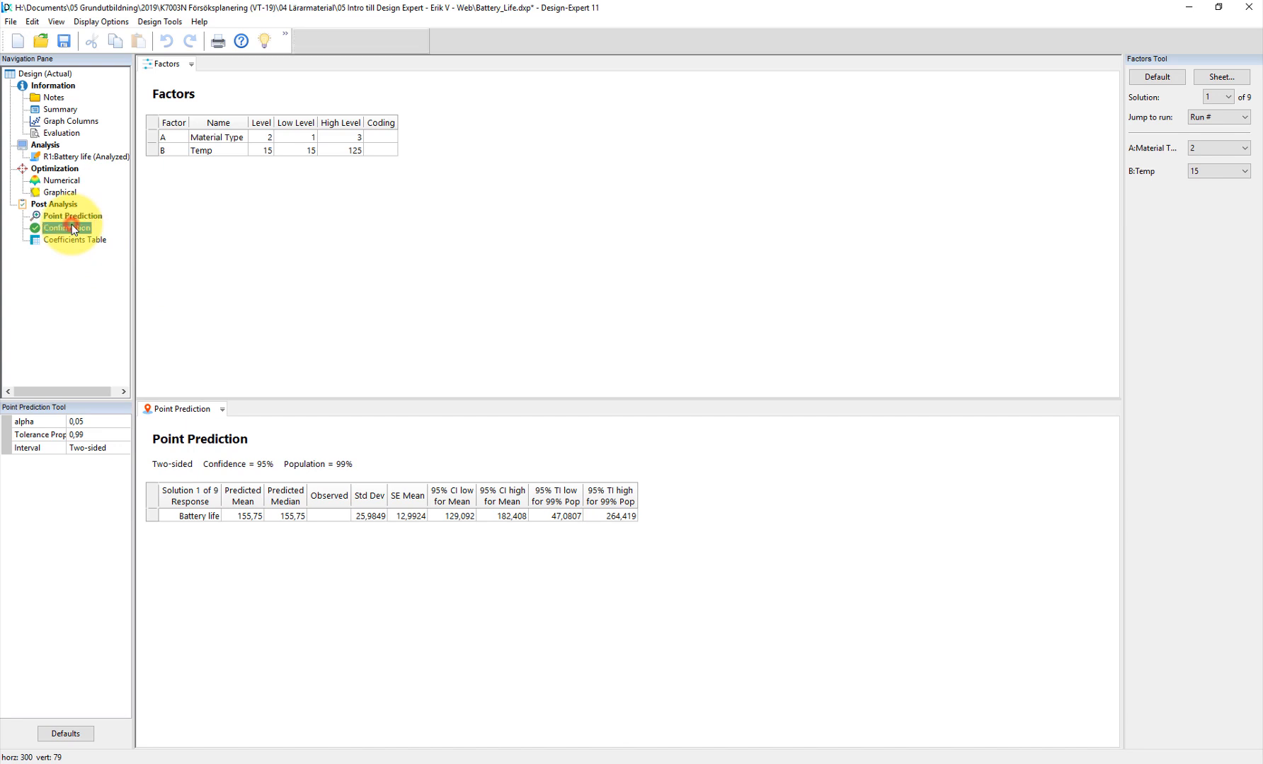